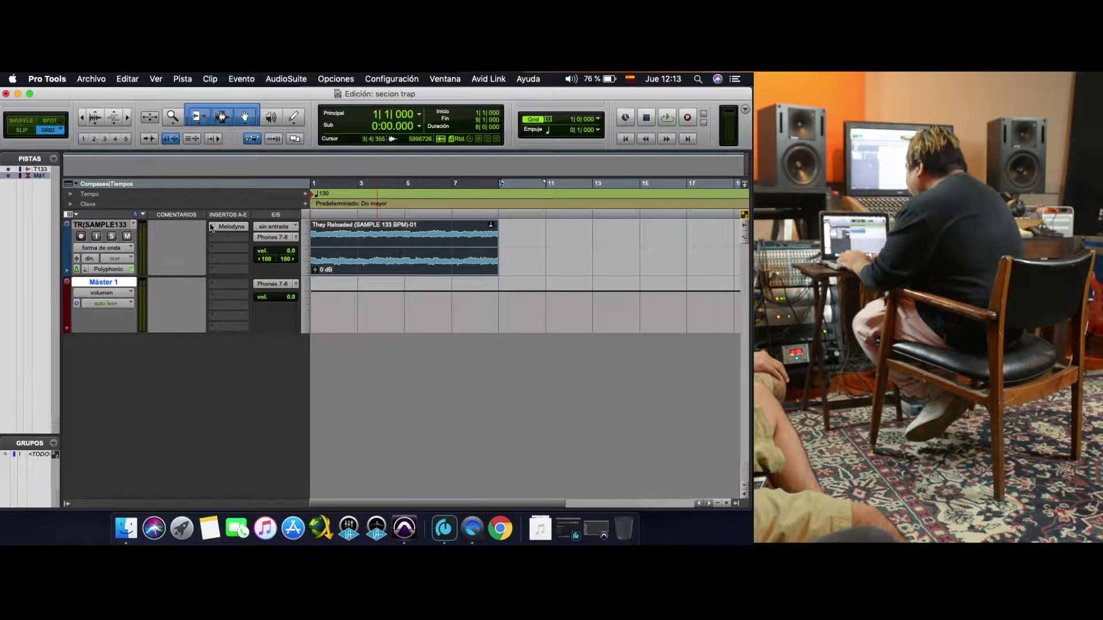
# - Play the They Reloaded sample briefly from bar 1 and stop playback
pyautogui.click(250, 188)
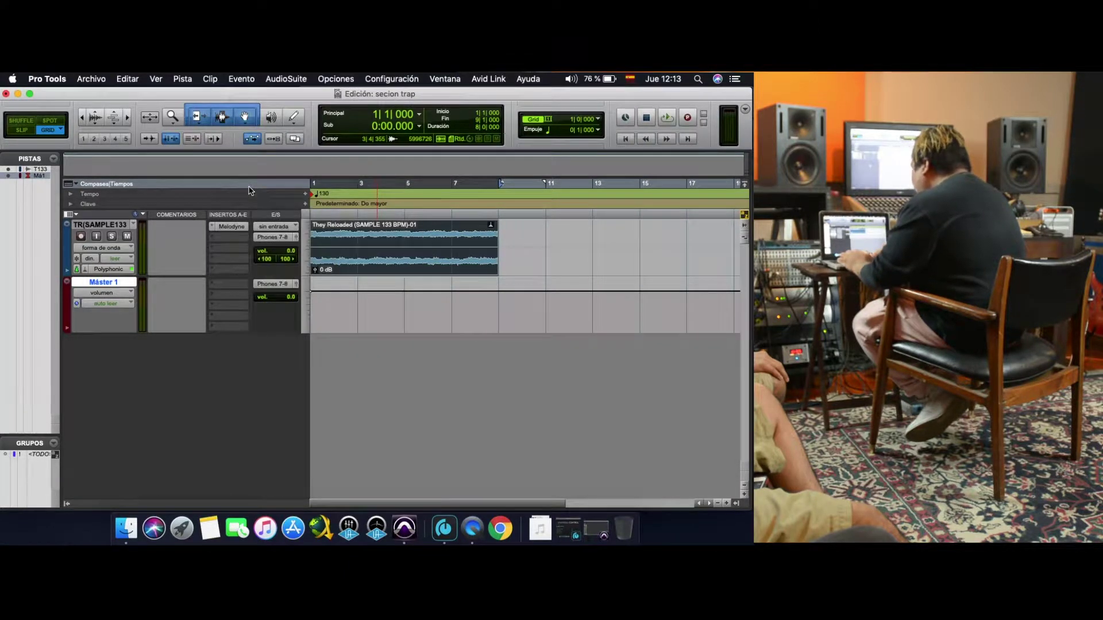
pyautogui.press('space')
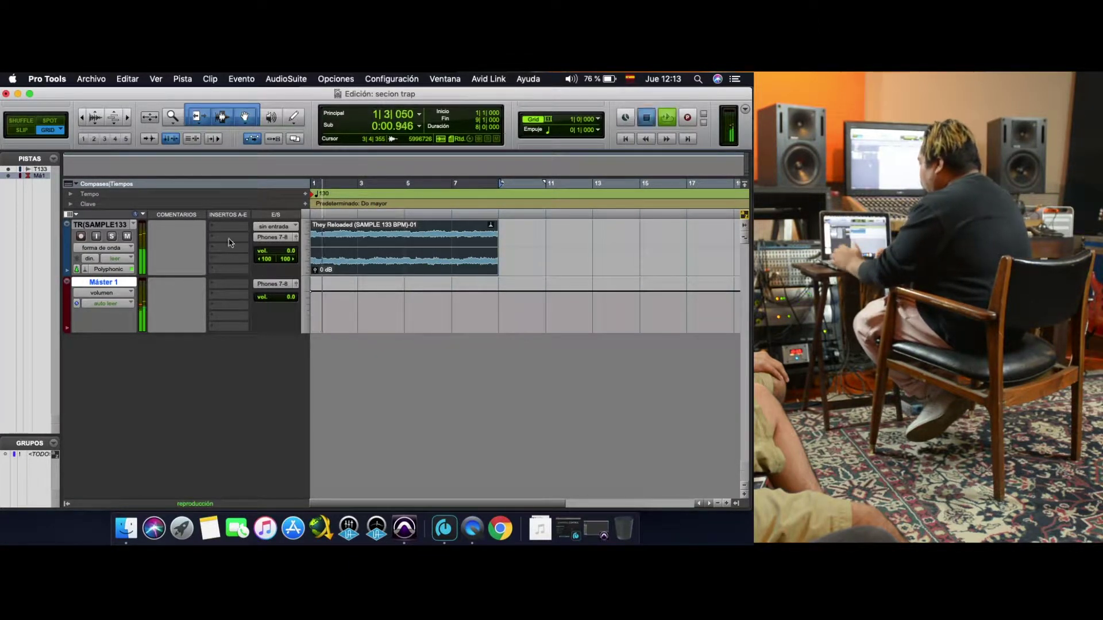
pyautogui.press('space')
# - Insert the multichannel stereo Melodyne plug-in in the first insert slot of the sample audio track
pyautogui.click(224, 230)
pyautogui.moveTo(264, 232)
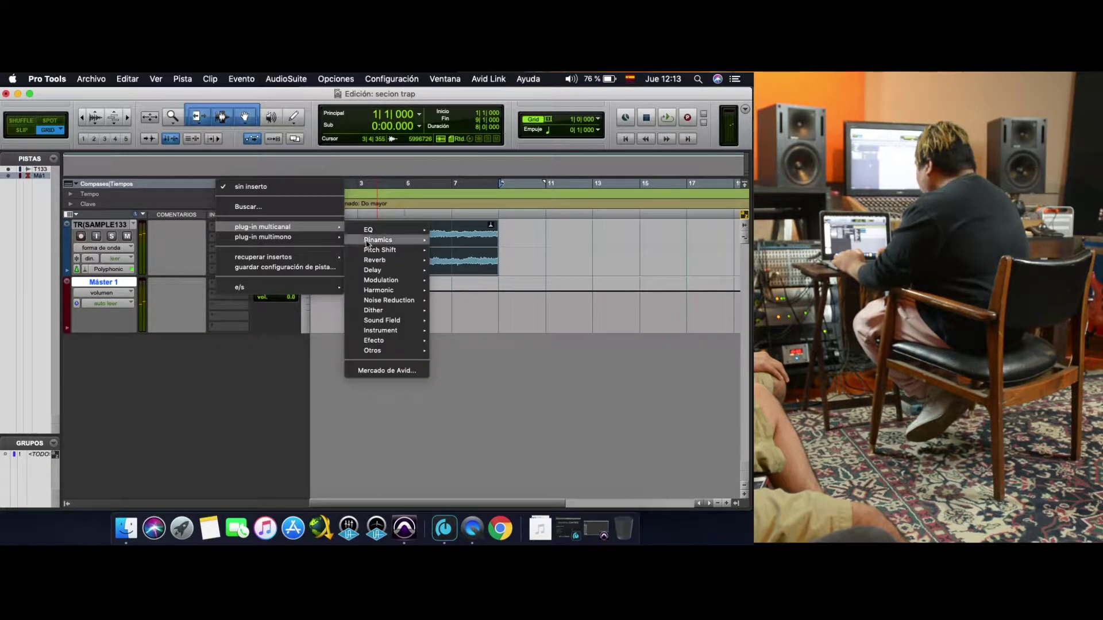
pyautogui.moveTo(379, 350)
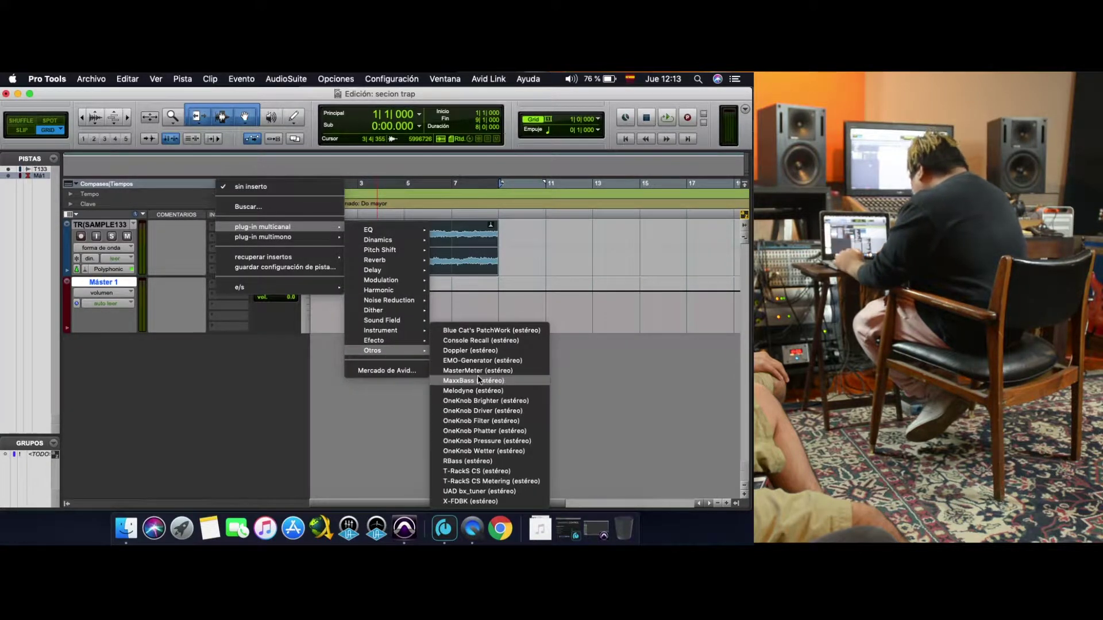
pyautogui.click(475, 392)
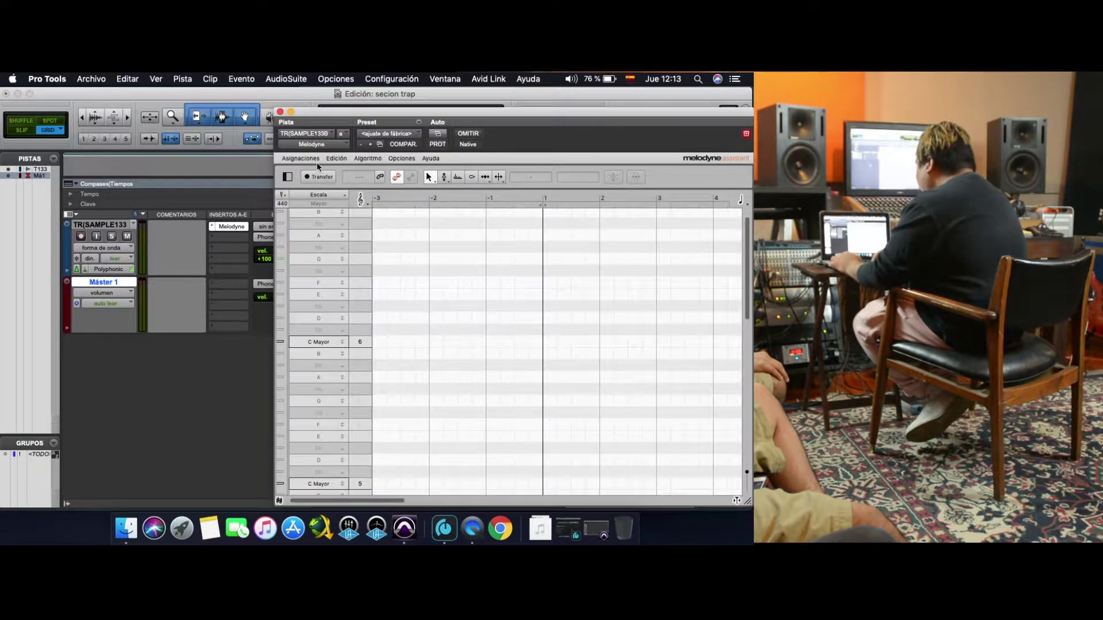
# - Transfer the sample's audio into Melodyne by playing the clip through with Transfer armed
pyautogui.click(318, 178)
pyautogui.press('space')
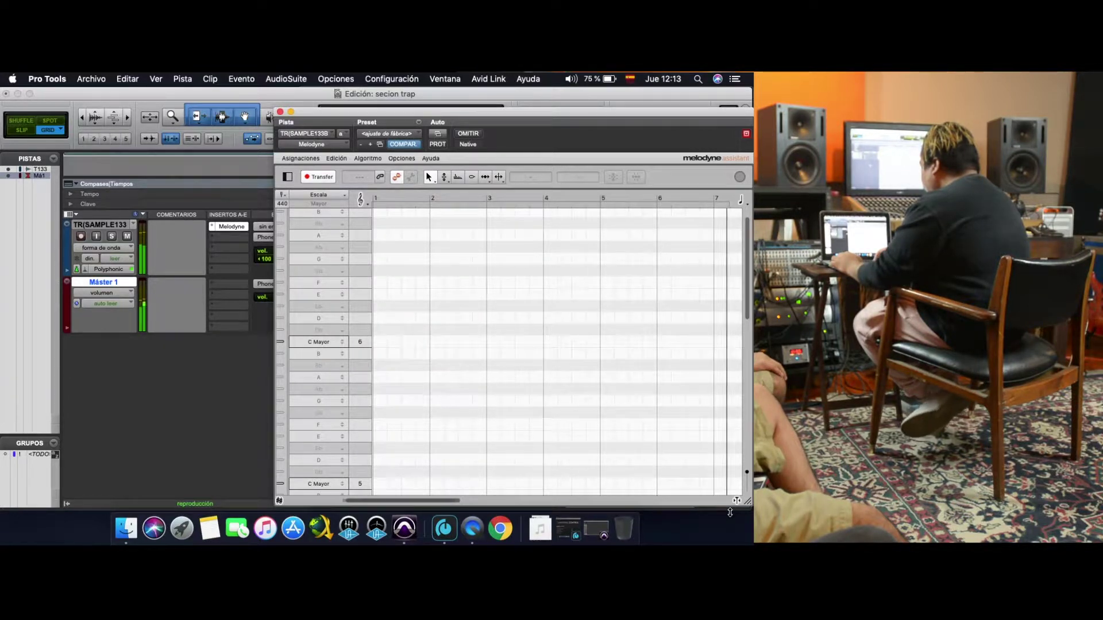
pyautogui.press('space')
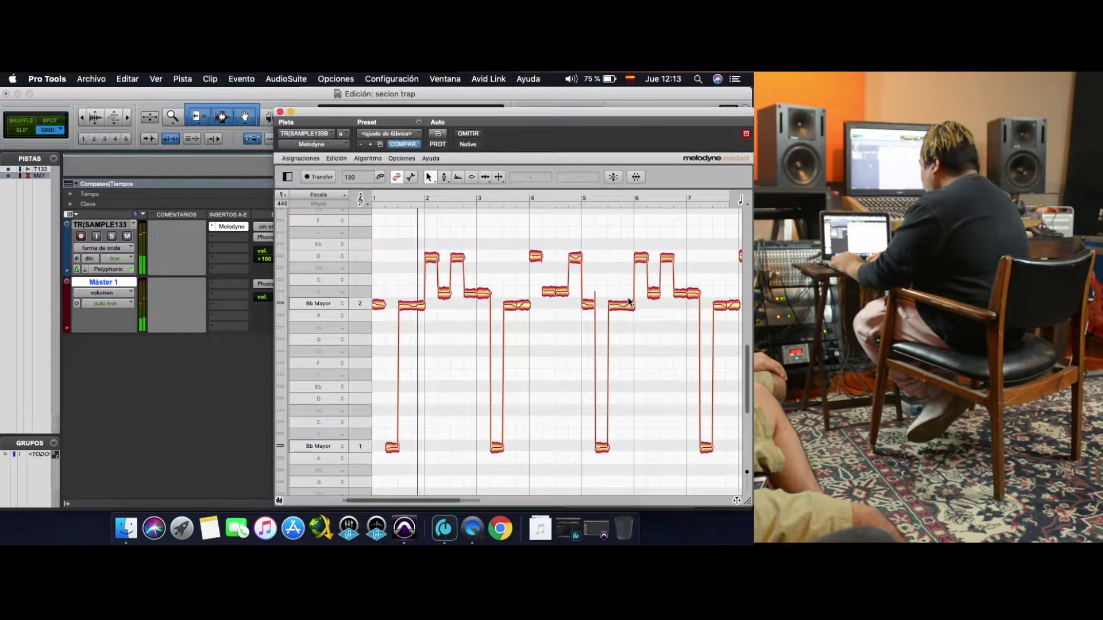
# - Export the Melodyne notes as a MIDI file named Sin título in the secion trap folder and close the plug-in
pyautogui.click(305, 156)
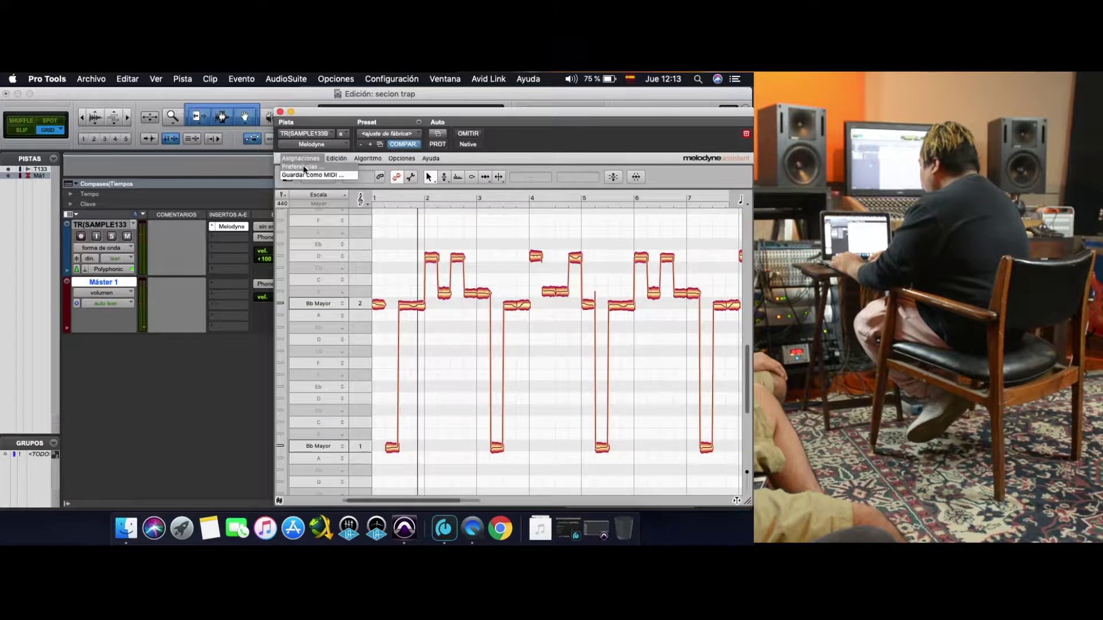
pyautogui.click(310, 174)
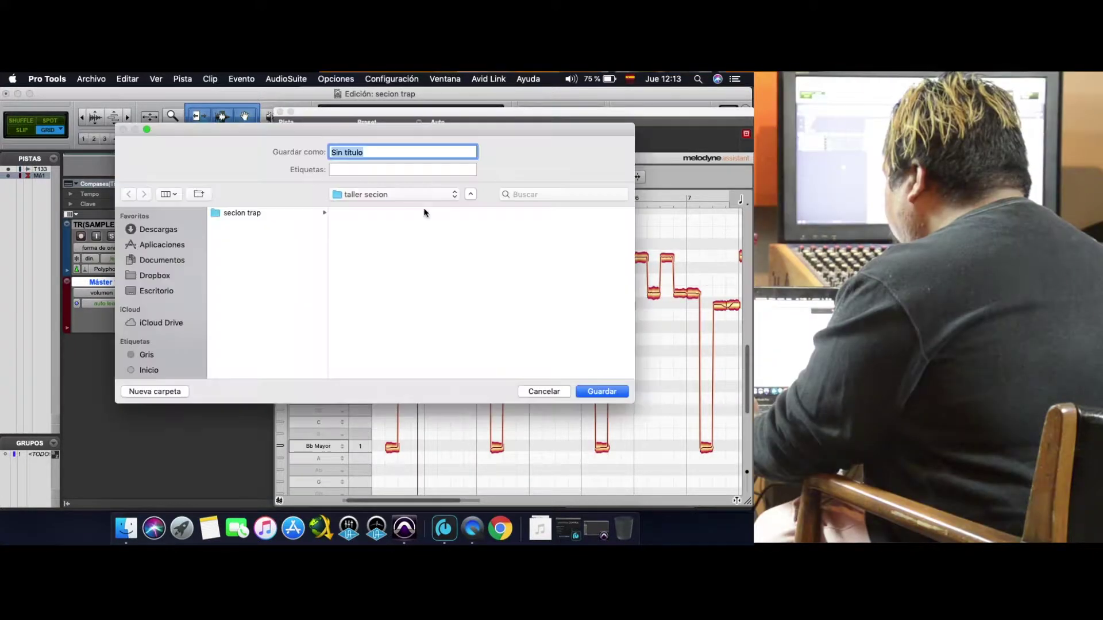
pyautogui.click(230, 215)
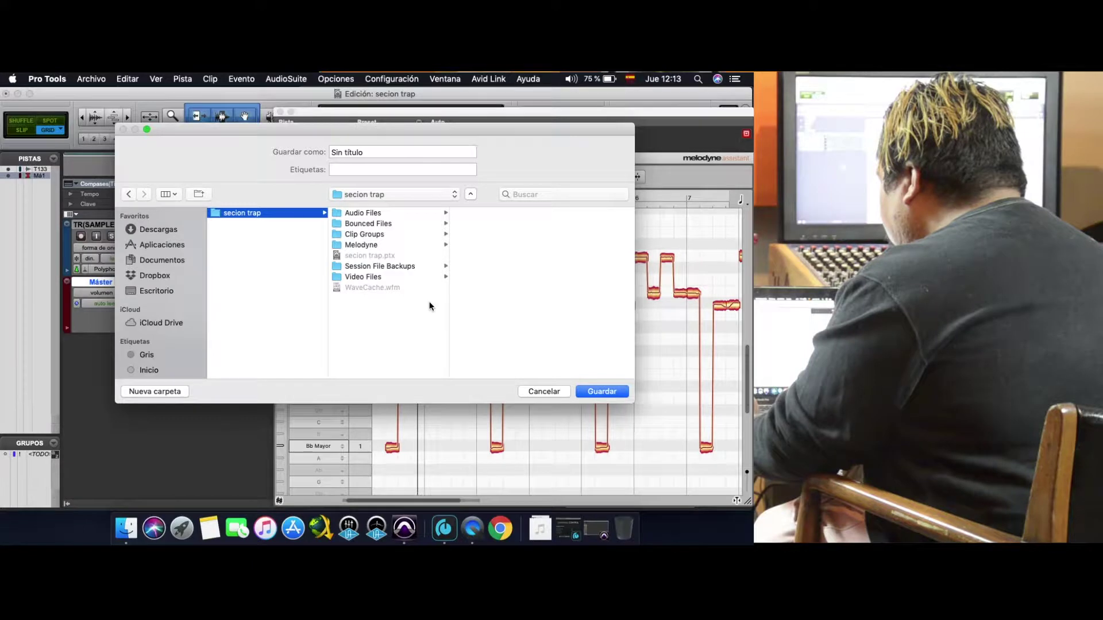
pyautogui.click(613, 392)
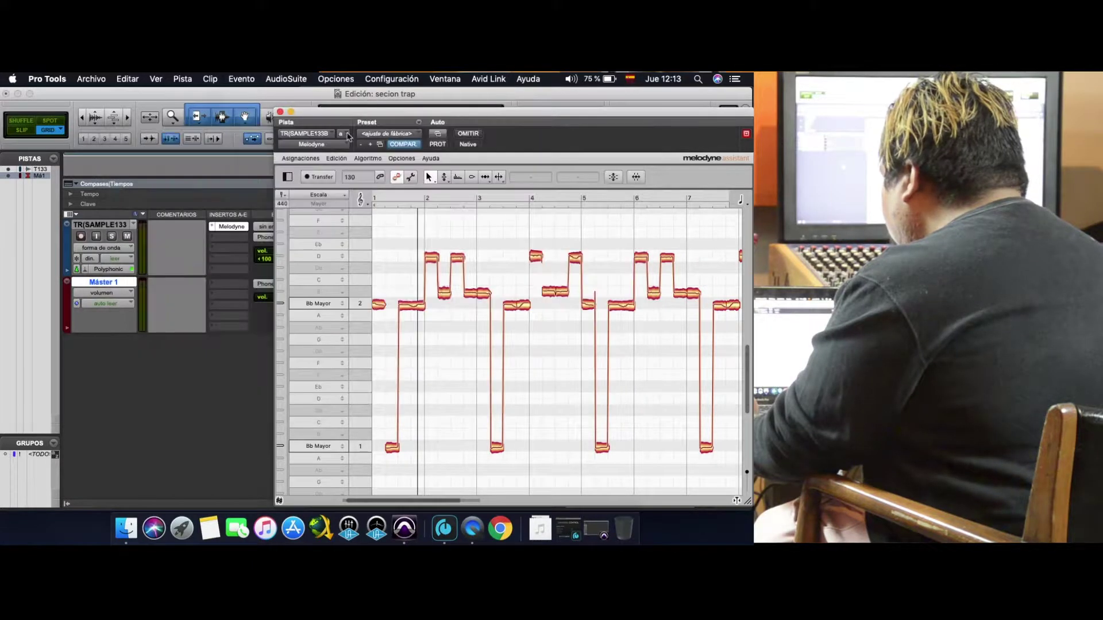
pyautogui.click(280, 112)
# - Create one new stereo instrument track named Inst
pyautogui.press('super+shift+n')
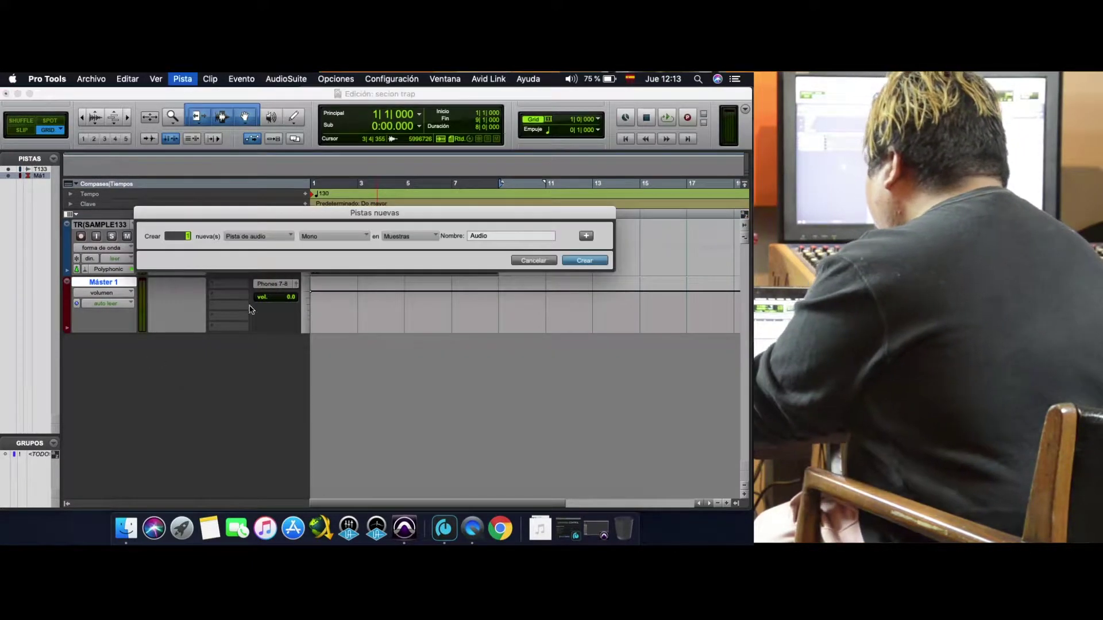
pyautogui.click(248, 240)
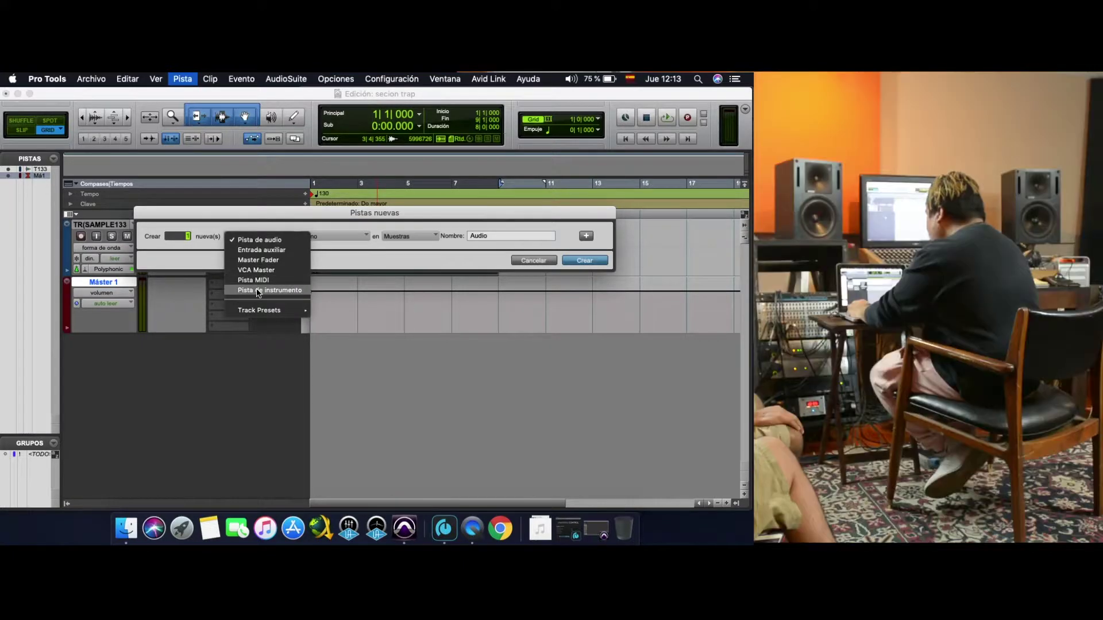
pyautogui.click(259, 290)
pyautogui.click(329, 236)
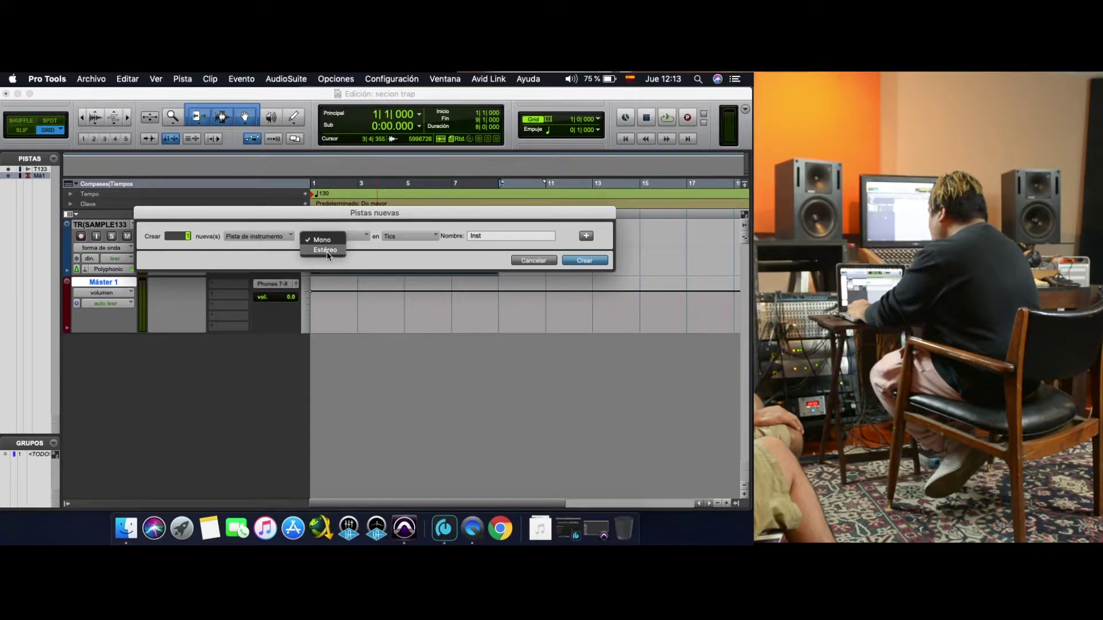
pyautogui.click(582, 260)
# - Switch to Finder, open the secion trap folder inside taller secion, and select Sin título.mid
pyautogui.press('super+Tab')
pyautogui.press('super+Tab')
pyautogui.press('super+Tab')
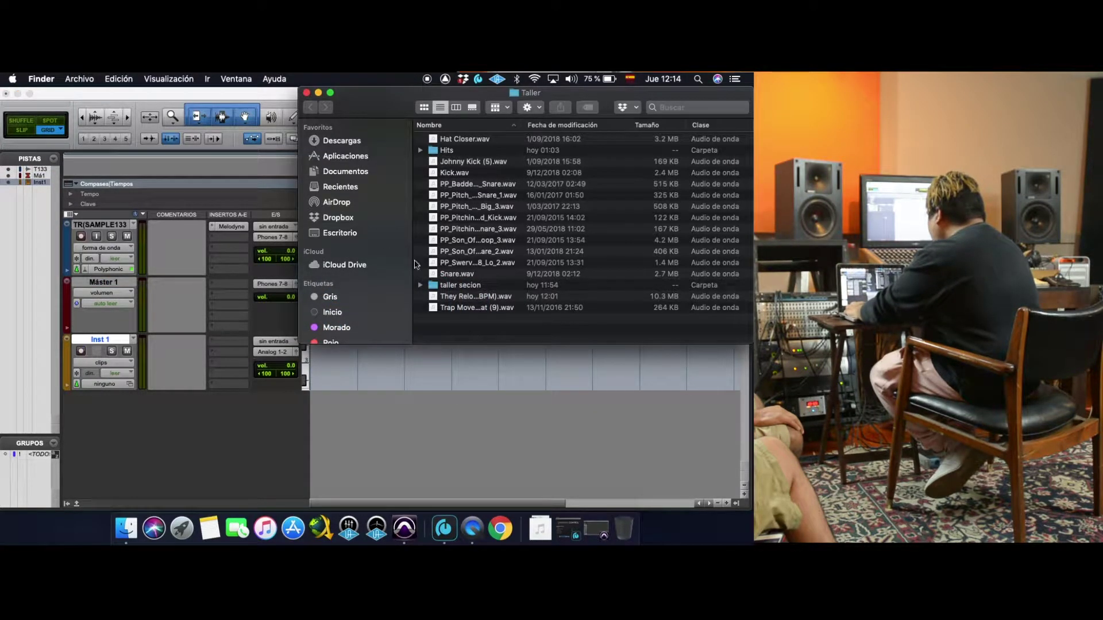
pyautogui.doubleClick(444, 284)
pyautogui.doubleClick(458, 141)
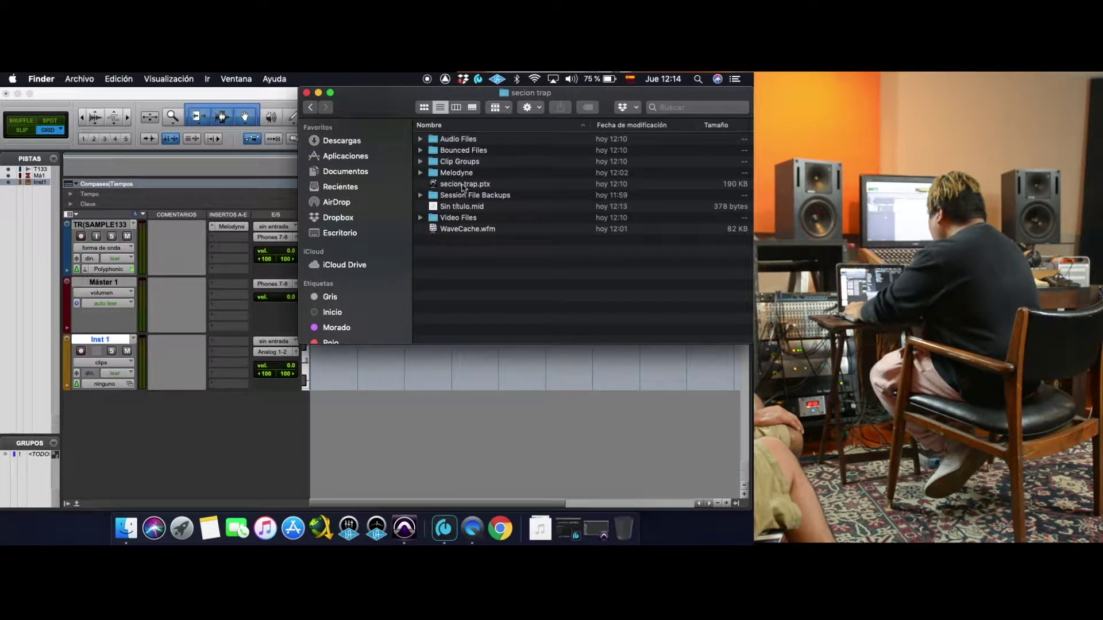
pyautogui.click(458, 206)
pyautogui.moveTo(440, 209); pyautogui.dragTo(461, 225)
# - Return to Pro Tools and insert the stereo Blue Cat's PatchWork Synth in the Inst 1 track's first insert slot
pyautogui.press('super+Tab')
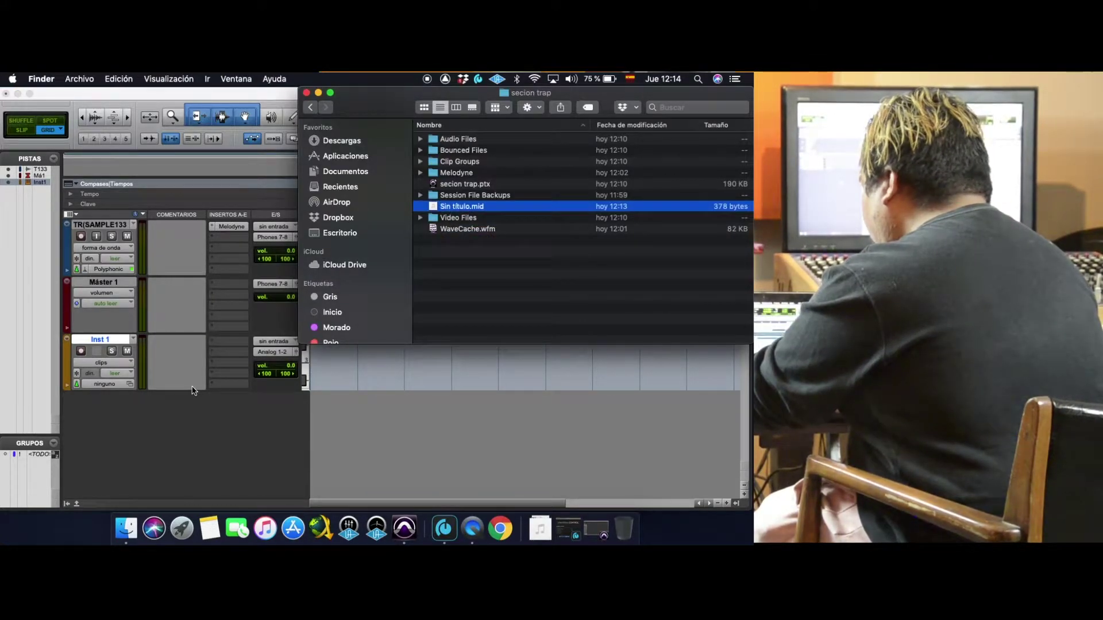
pyautogui.click(221, 355)
pyautogui.click(232, 344)
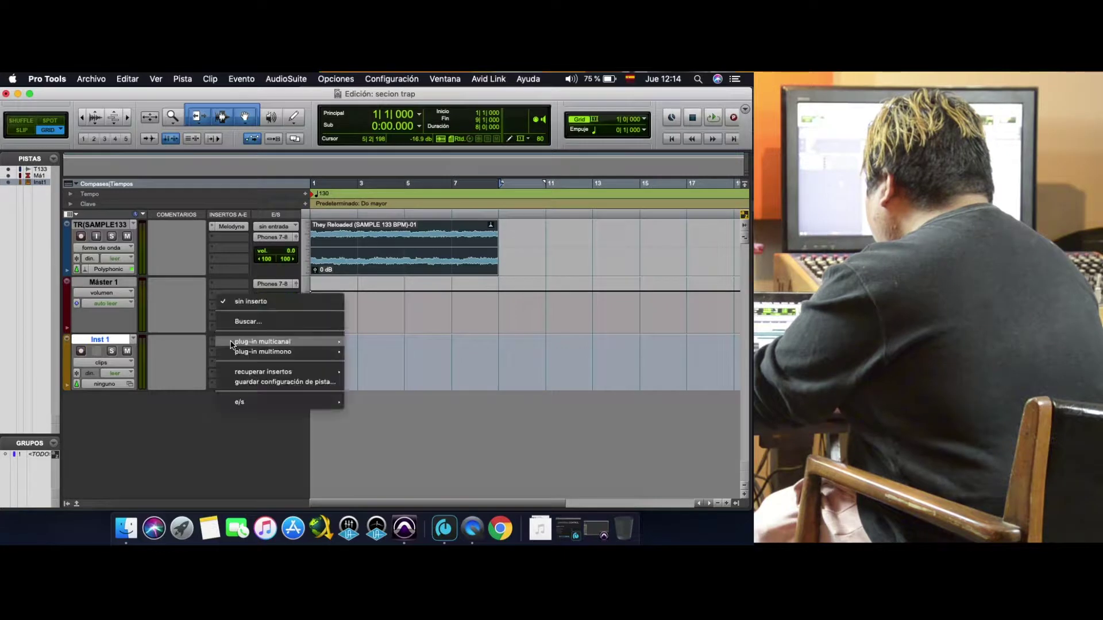
pyautogui.moveTo(278, 345)
pyautogui.moveTo(390, 445)
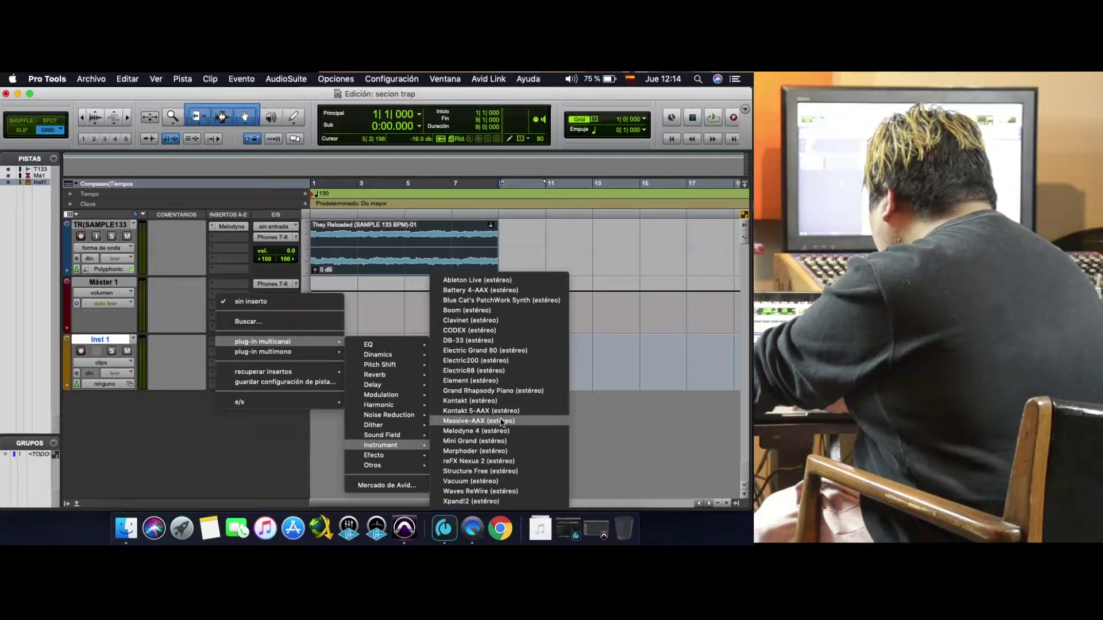
pyautogui.click(493, 301)
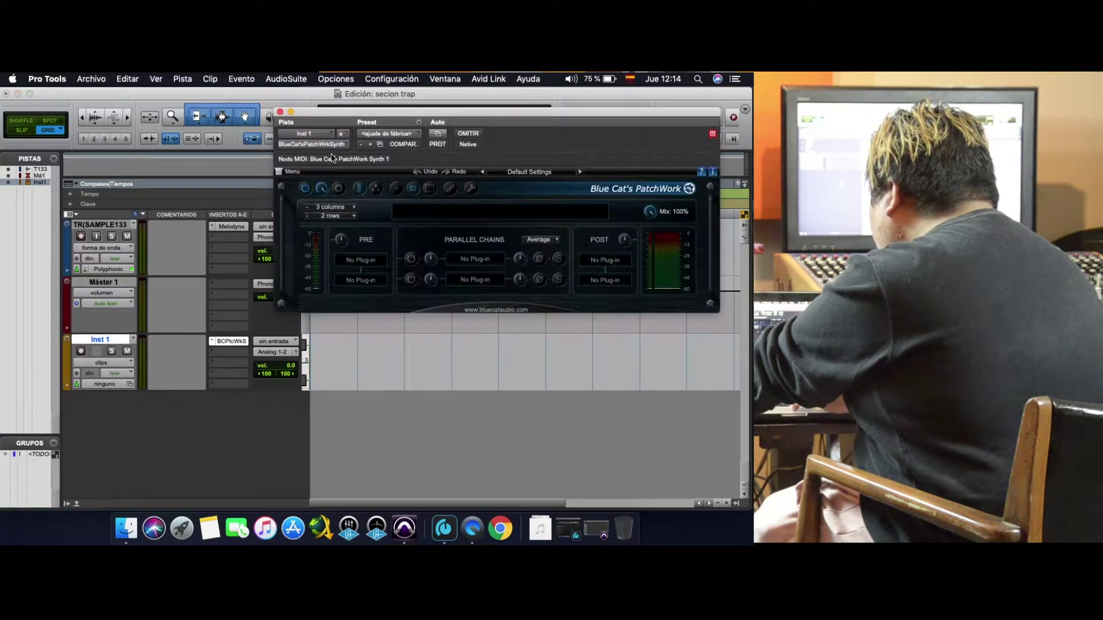
# - Load Massive.vst into the first PRE slot of Blue Cat's PatchWork
pyautogui.click(363, 264)
pyautogui.click(375, 267)
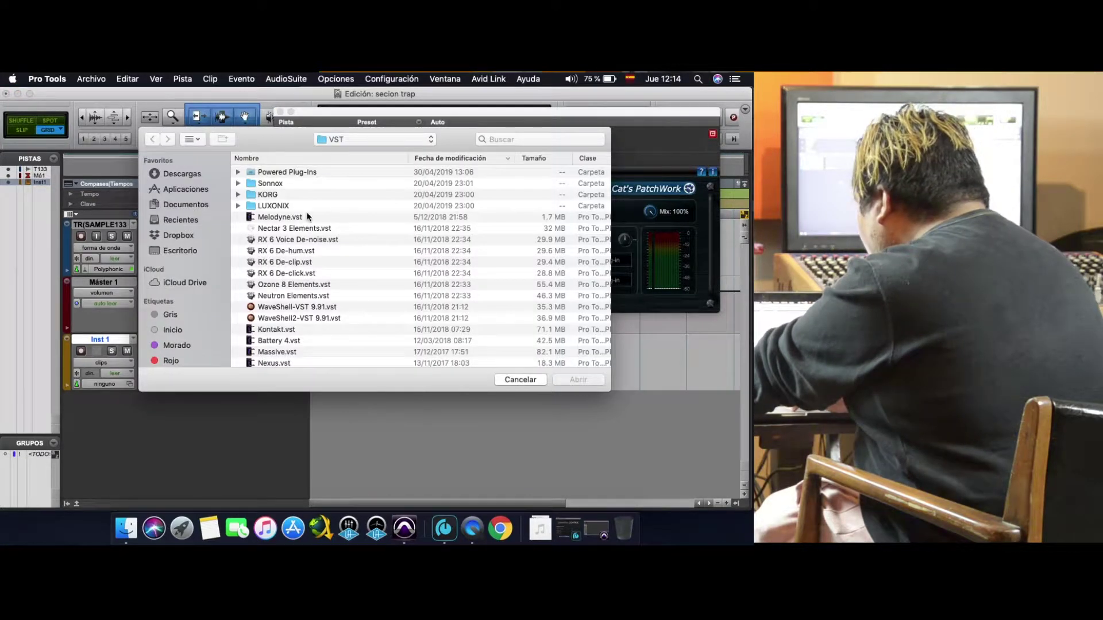
pyautogui.scroll(-5, 277, 295)
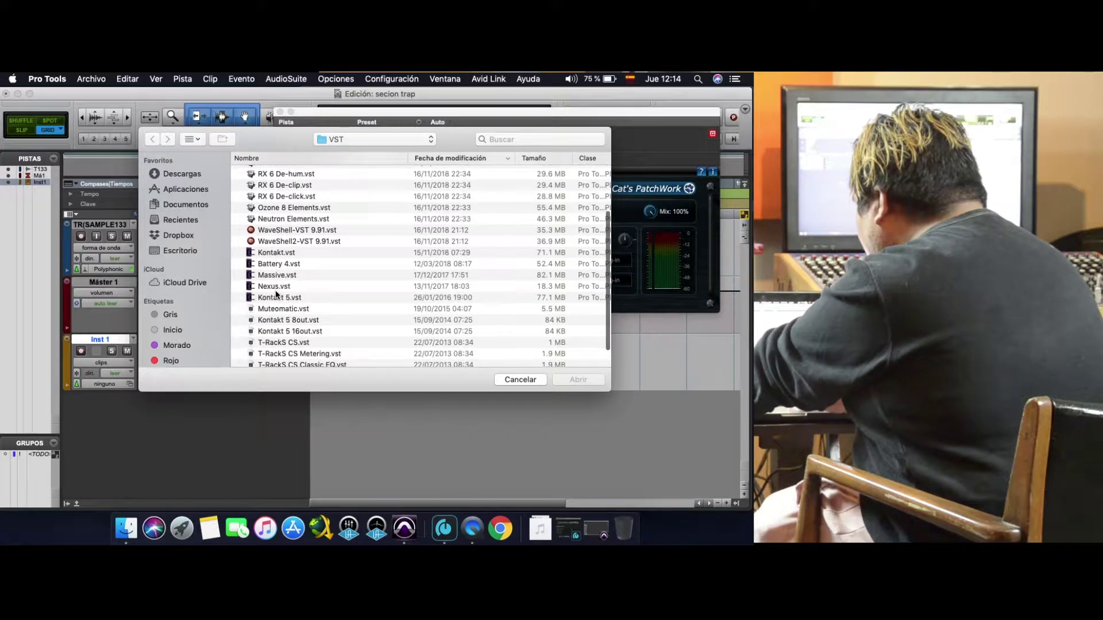
pyautogui.click(283, 276)
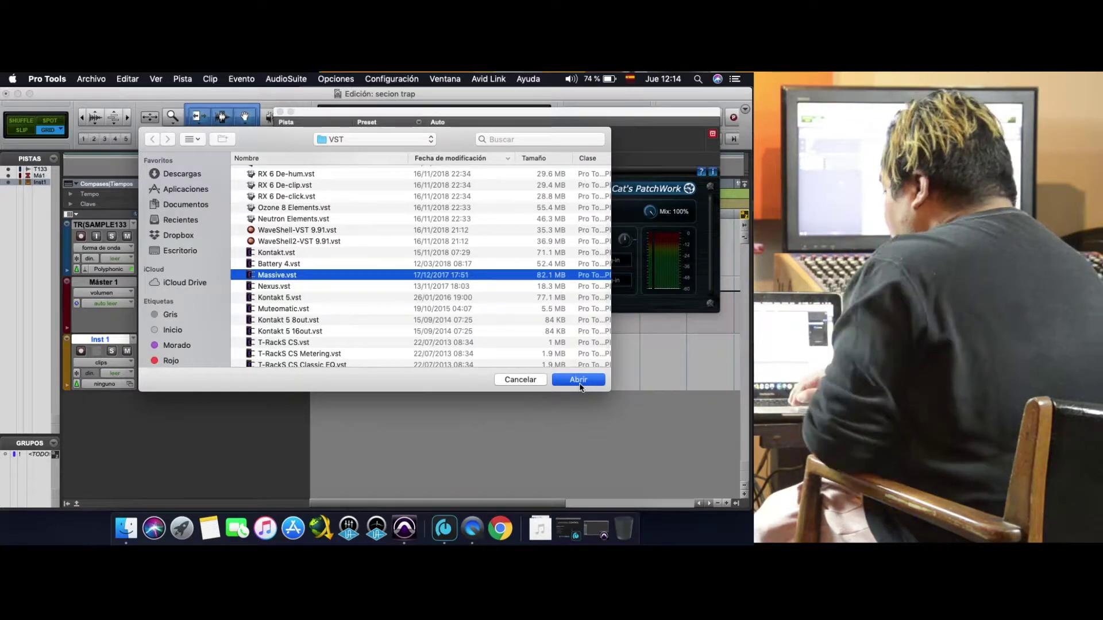
pyautogui.click(577, 380)
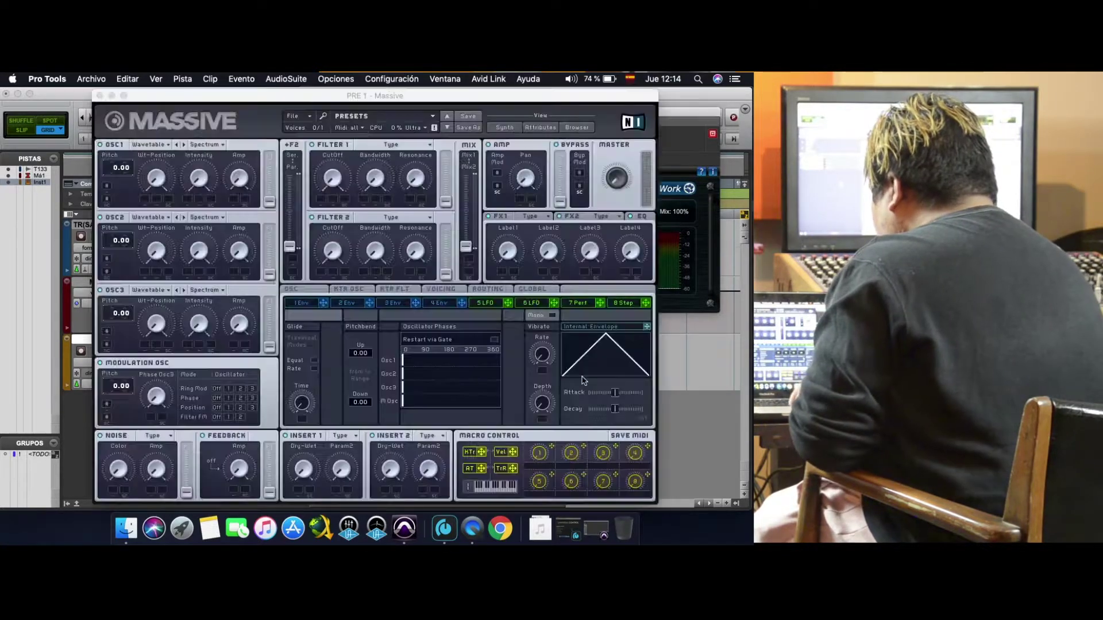
# - Load the KY Peak sound from the OVO_Future RnB folder in Massive's browser, sorted by name, and close both plug-in windows
pyautogui.click(576, 126)
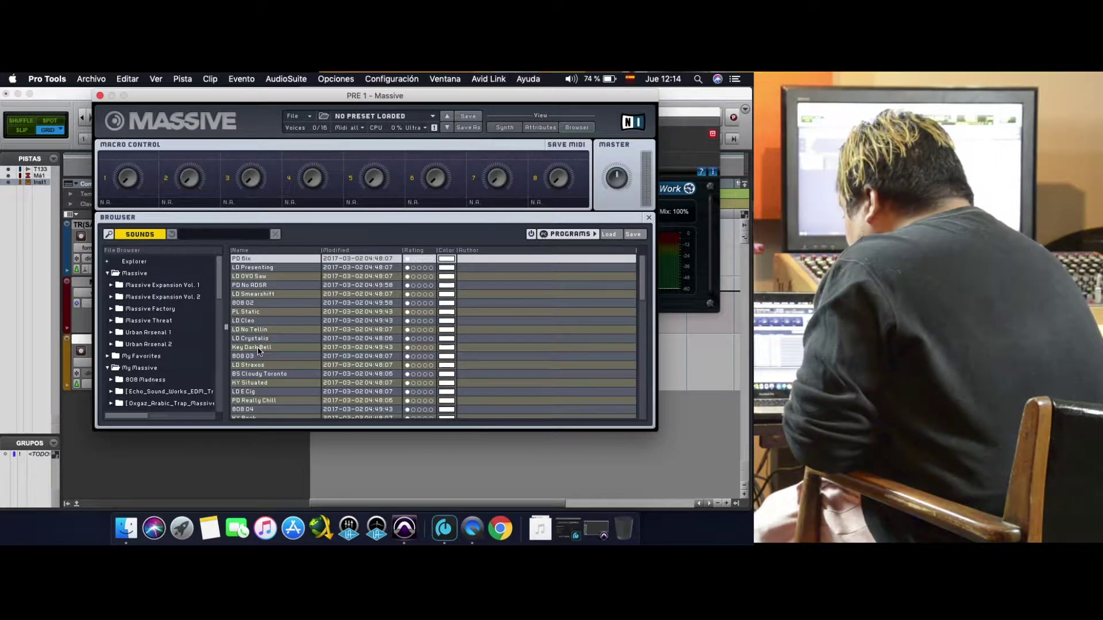
pyautogui.scroll(-10, 171, 370)
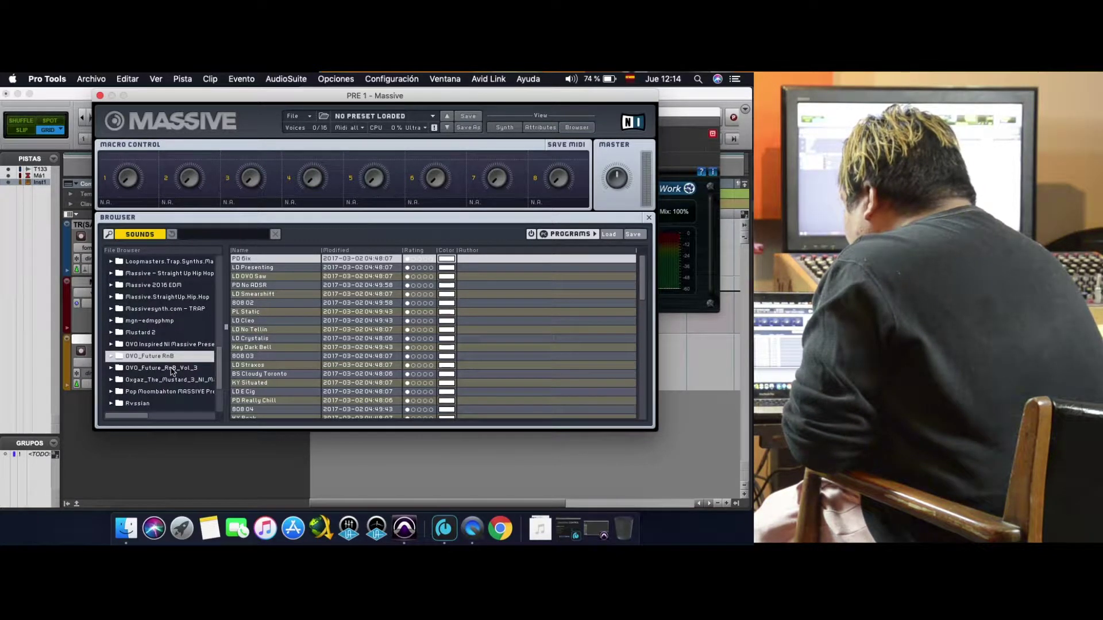
pyautogui.scroll(-10, 238, 356)
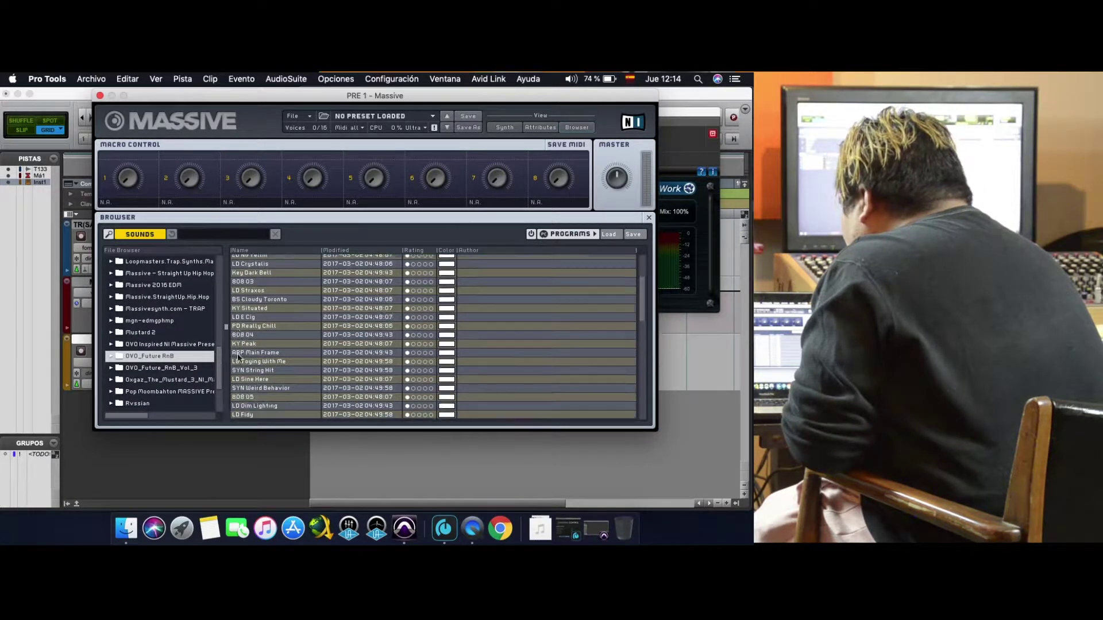
pyautogui.click(277, 251)
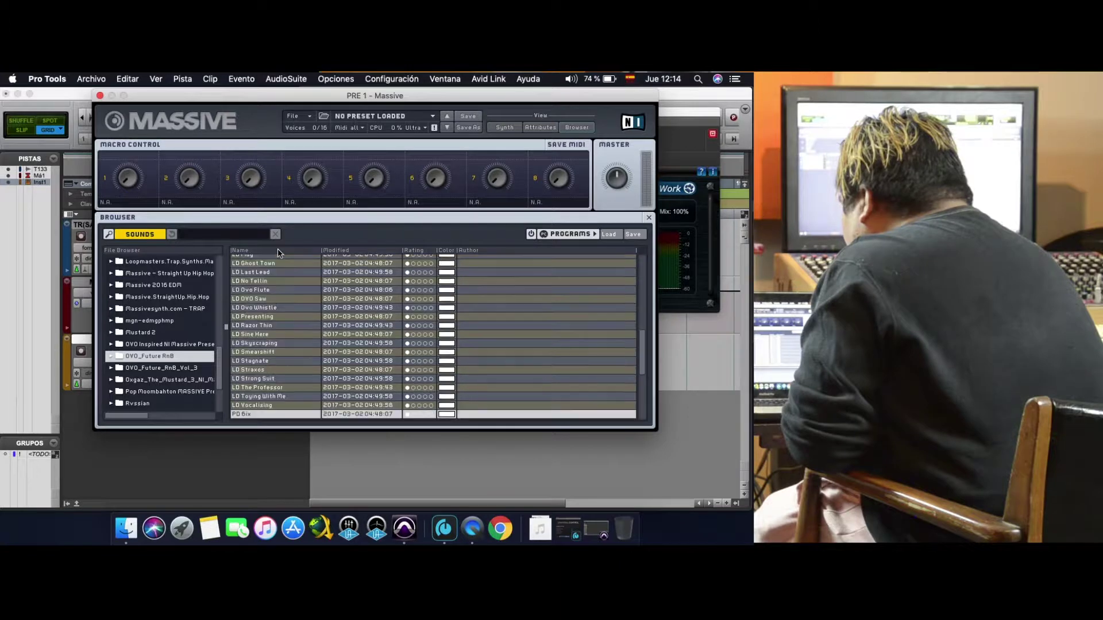
pyautogui.scroll(3, 272, 368)
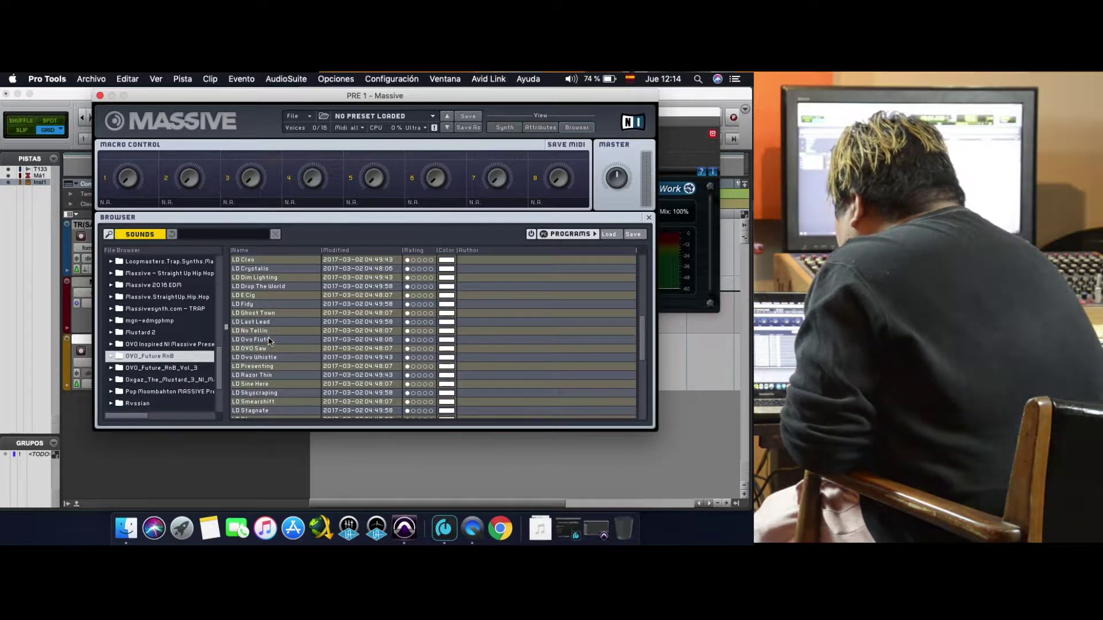
pyautogui.scroll(-7, 269, 341)
pyautogui.scroll(12, 274, 294)
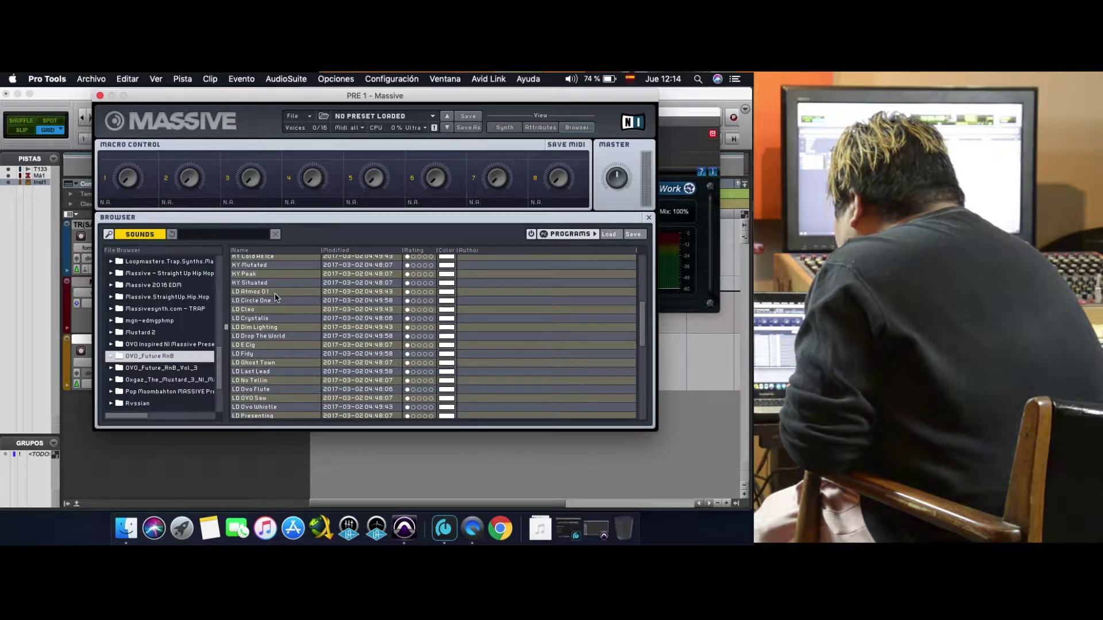
pyautogui.scroll(5, 274, 293)
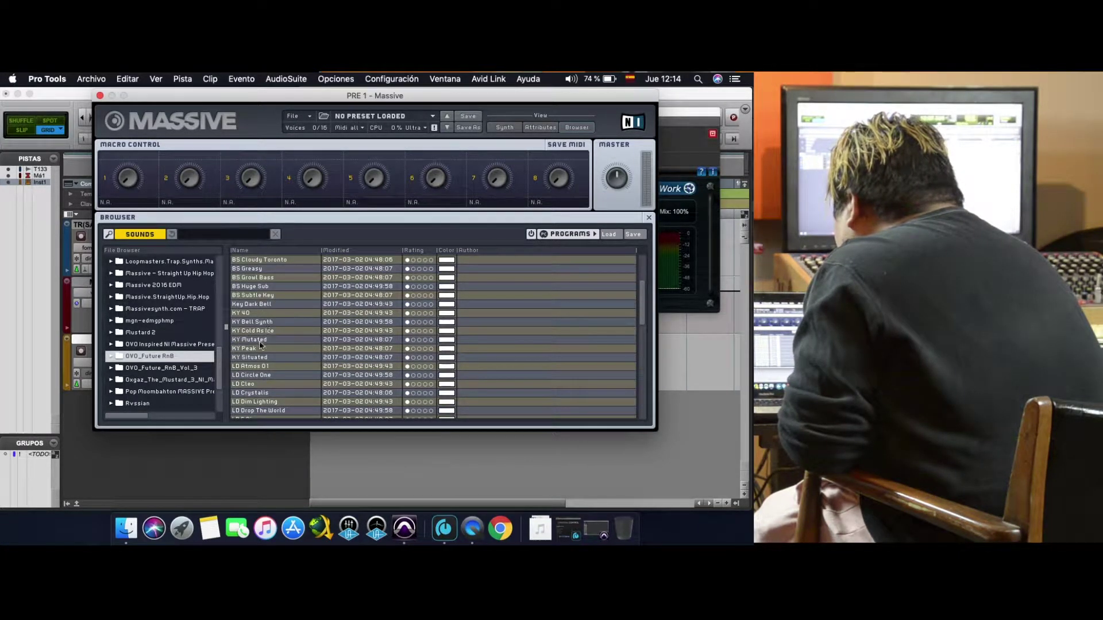
pyautogui.click(254, 351)
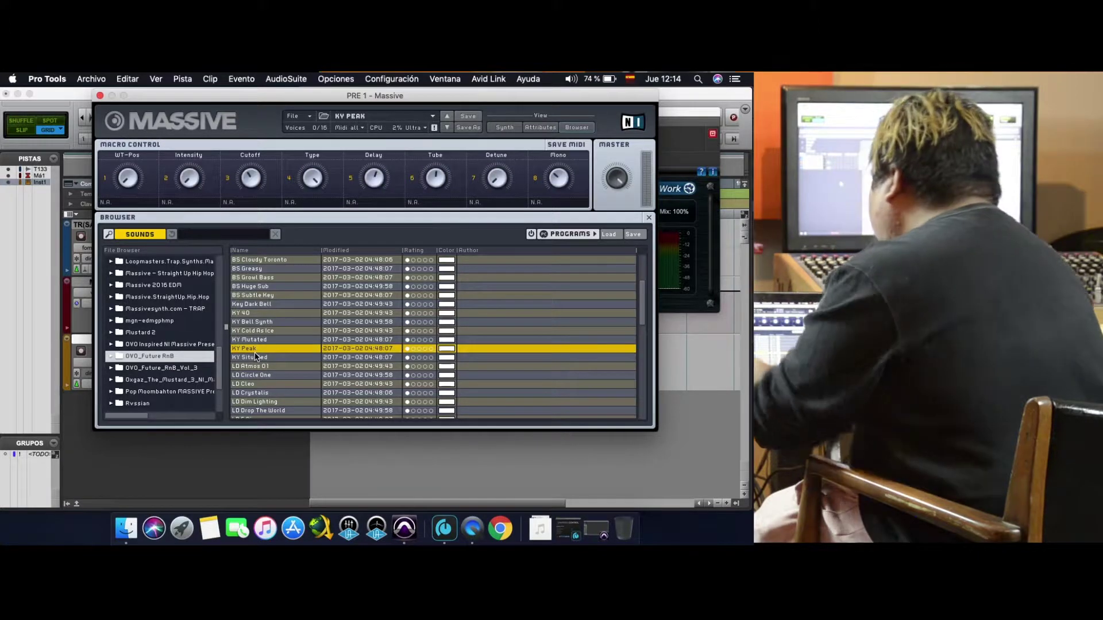
pyautogui.click(100, 96)
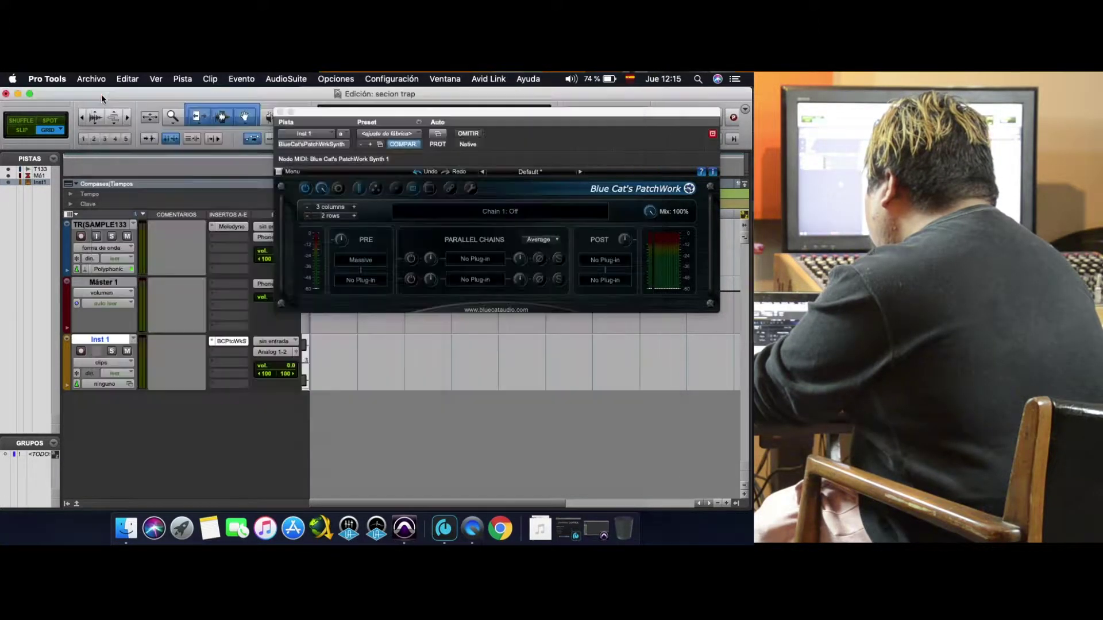
pyautogui.click(279, 112)
# - Import Sin título.mid from Finder onto the Inst 1 track at bar 1 and play the session
pyautogui.press('super+Tab')
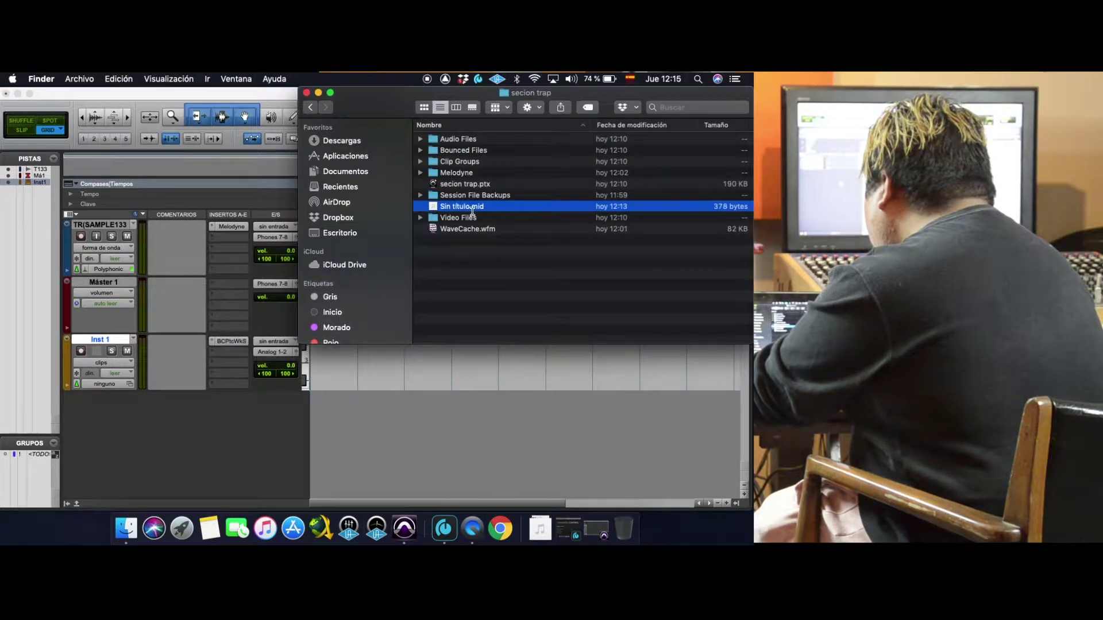
pyautogui.moveTo(473, 209); pyautogui.dragTo(329, 374)
pyautogui.press('space')
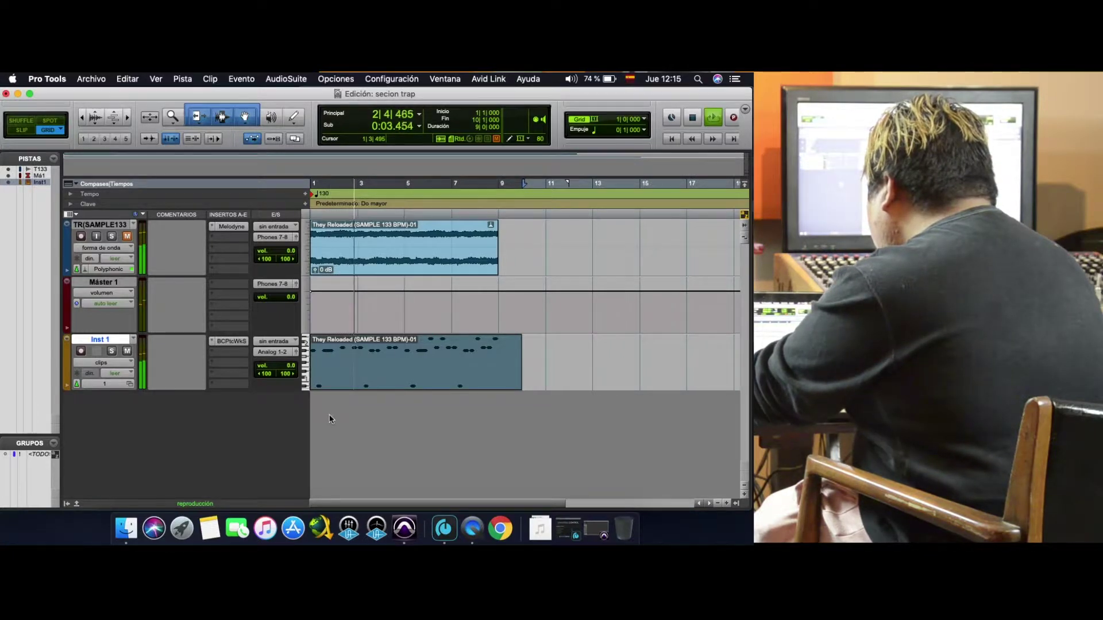
# - Trim the end of the Inst 1 MIDI clip to bar 9 and transpose its notes up by 1 octave
pyautogui.press('XF86AudioRaiseVolume')
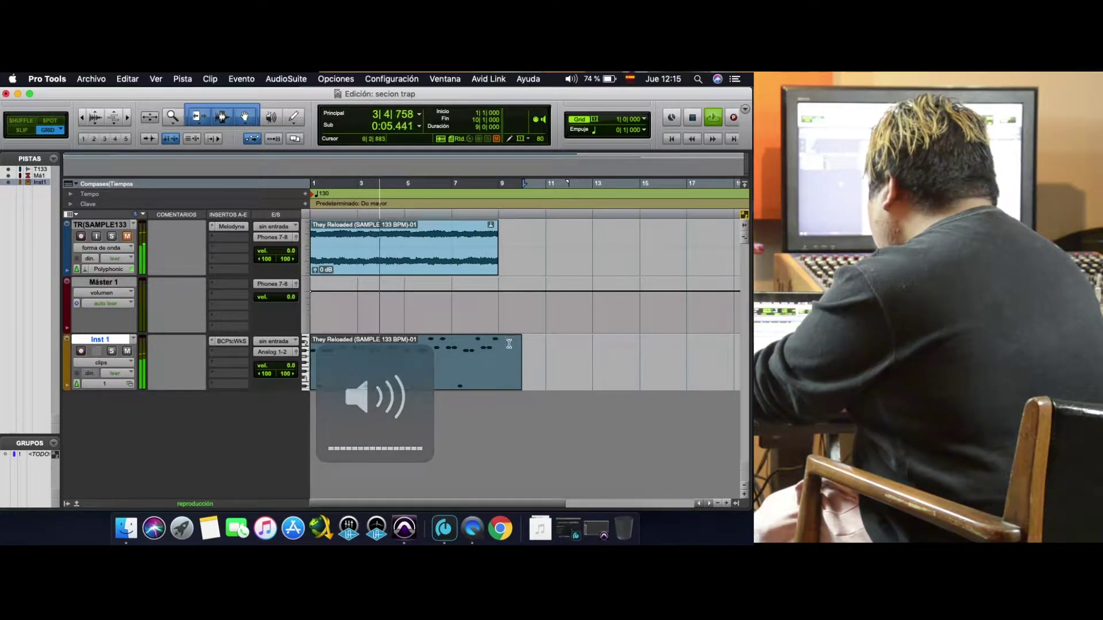
pyautogui.moveTo(519, 354); pyautogui.dragTo(487, 354)
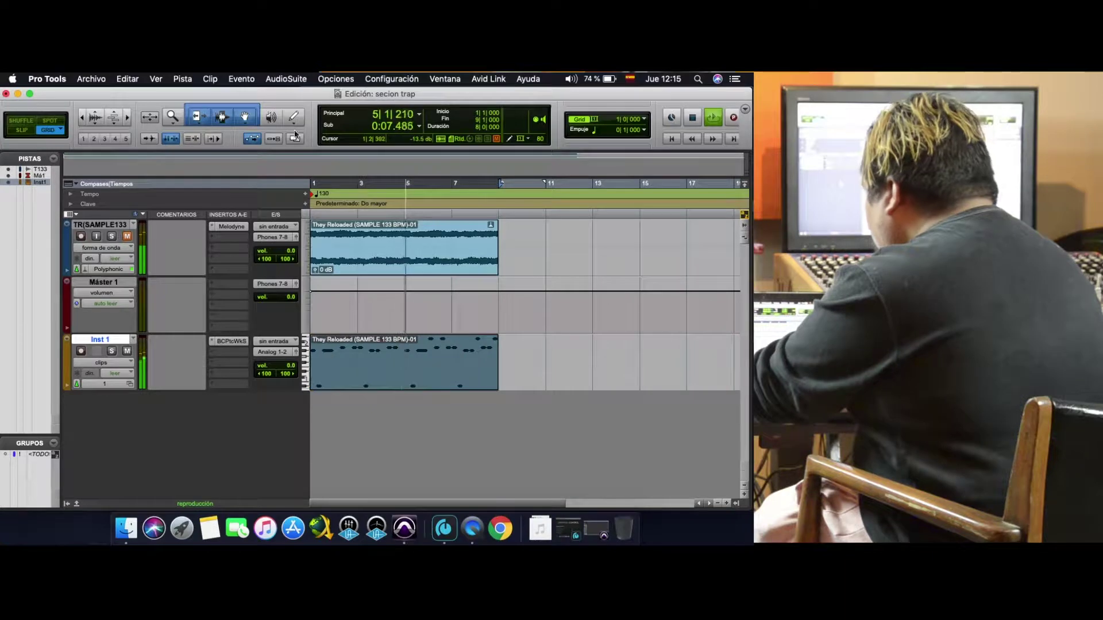
pyautogui.click(241, 79)
pyautogui.moveTo(257, 117)
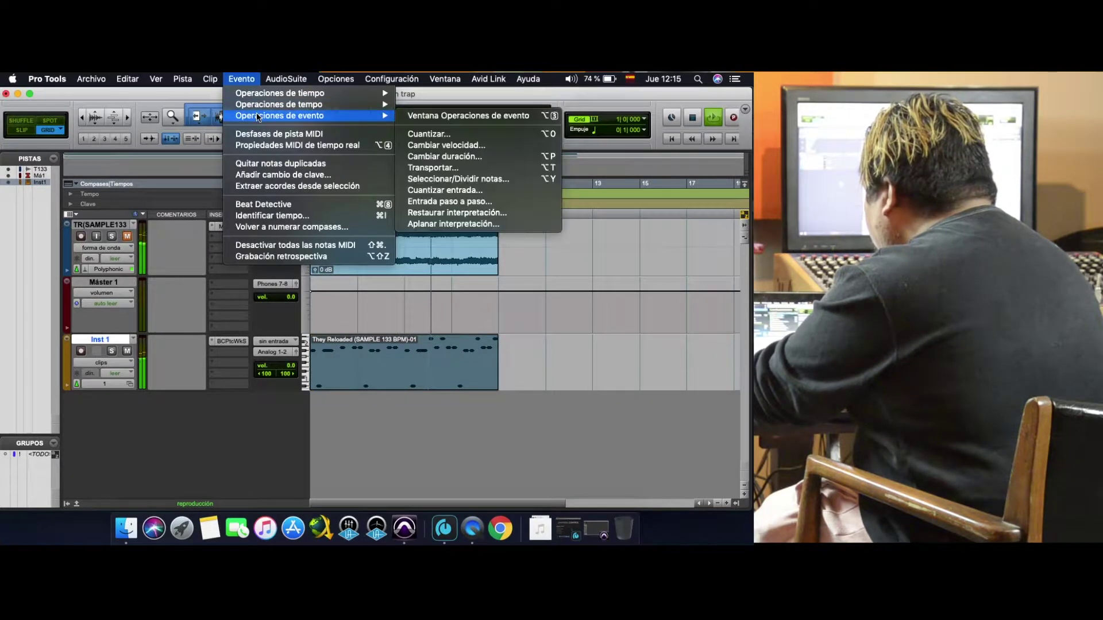
pyautogui.click(430, 168)
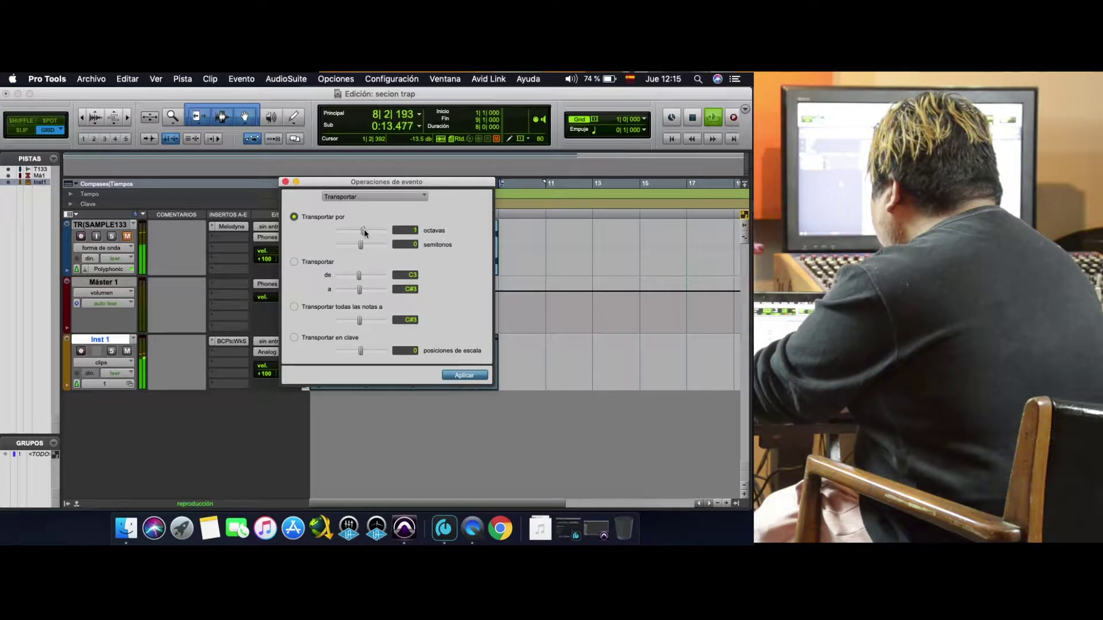
pyautogui.click(462, 375)
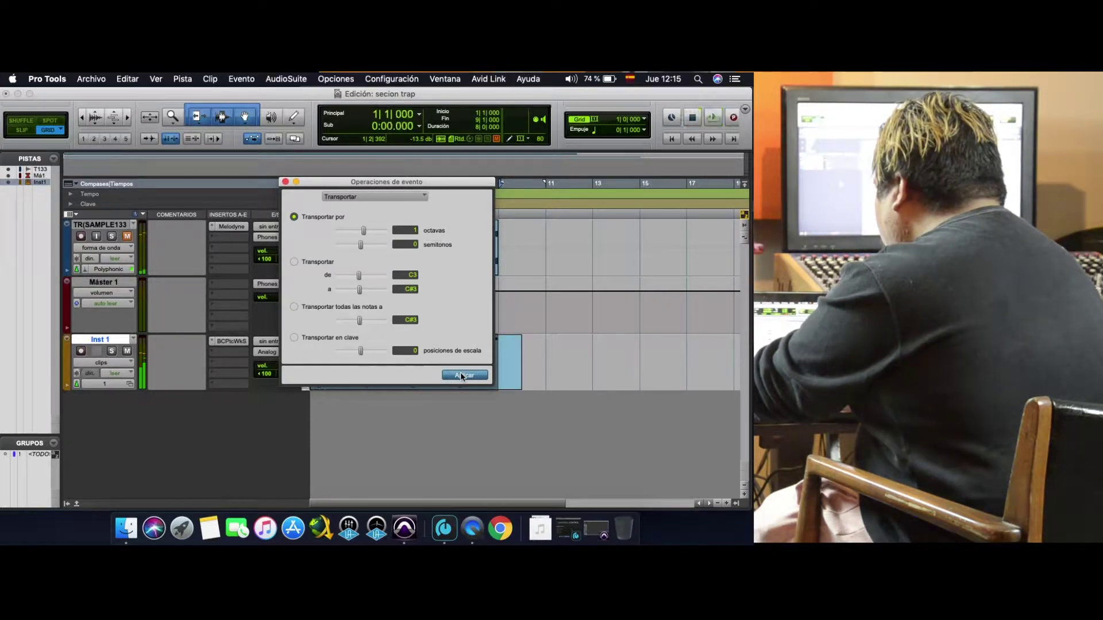
pyautogui.click(285, 182)
# - Shorten the Inst 1 MIDI clip to its first four bars so that it ends at bar 5
pyautogui.click(540, 356)
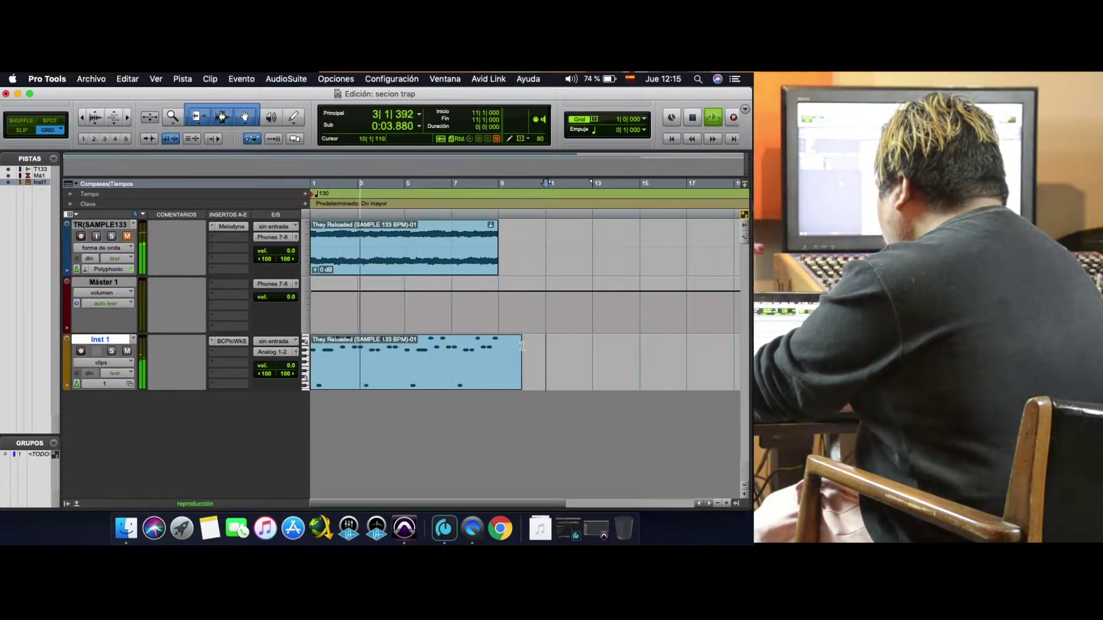
pyautogui.moveTo(530, 350); pyautogui.dragTo(499, 352)
pyautogui.press('Delete')
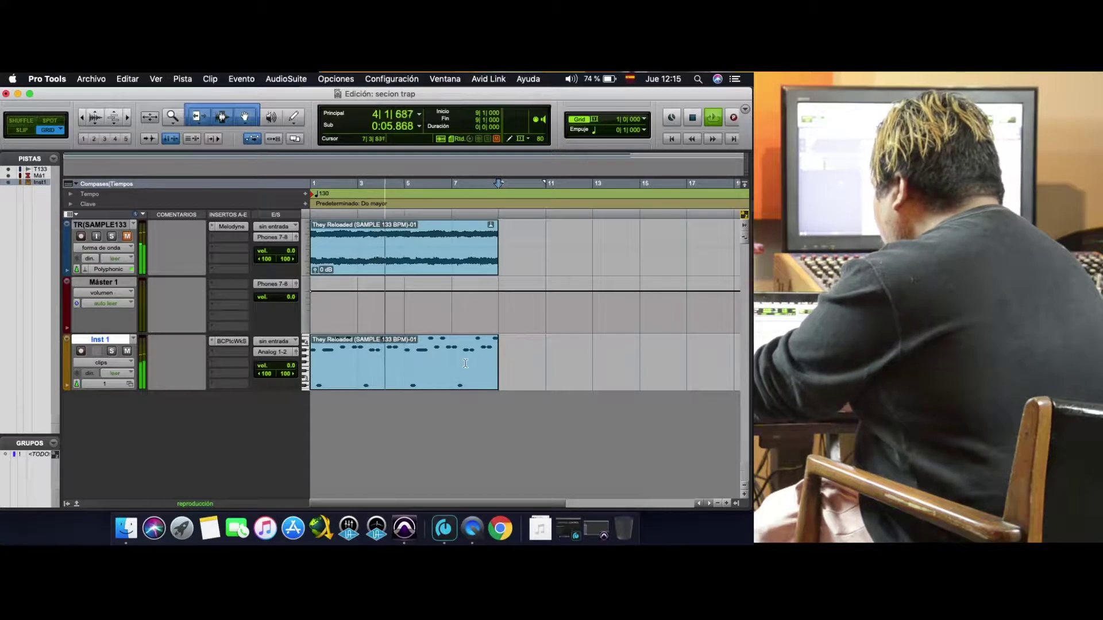
pyautogui.doubleClick(492, 357)
pyautogui.moveTo(470, 359); pyautogui.dragTo(404, 355)
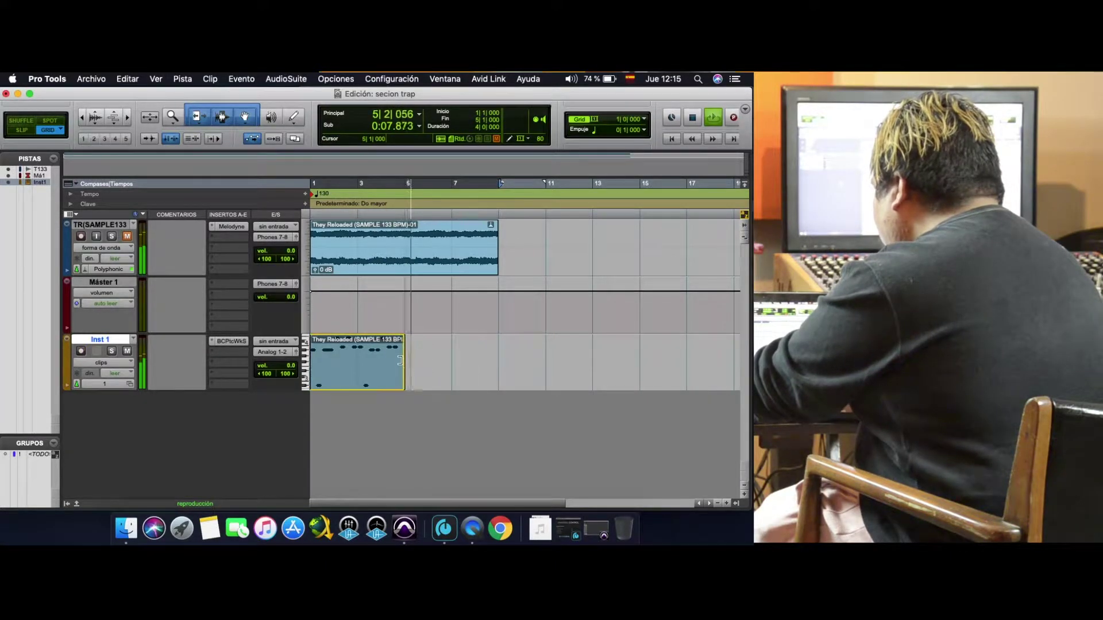
# - Play the session from bar 1 to check the shortened Inst 1 clip and stop playback
pyautogui.press('space')
pyautogui.press('t')
pyautogui.press('t')
pyautogui.press('t')
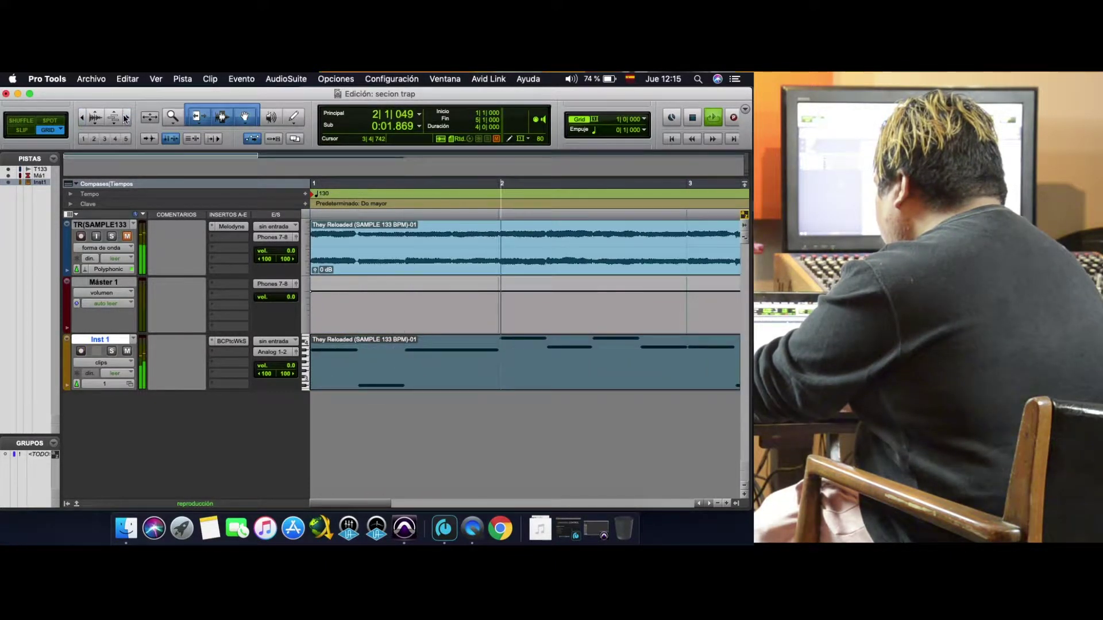
pyautogui.click(81, 119)
pyautogui.click(81, 119)
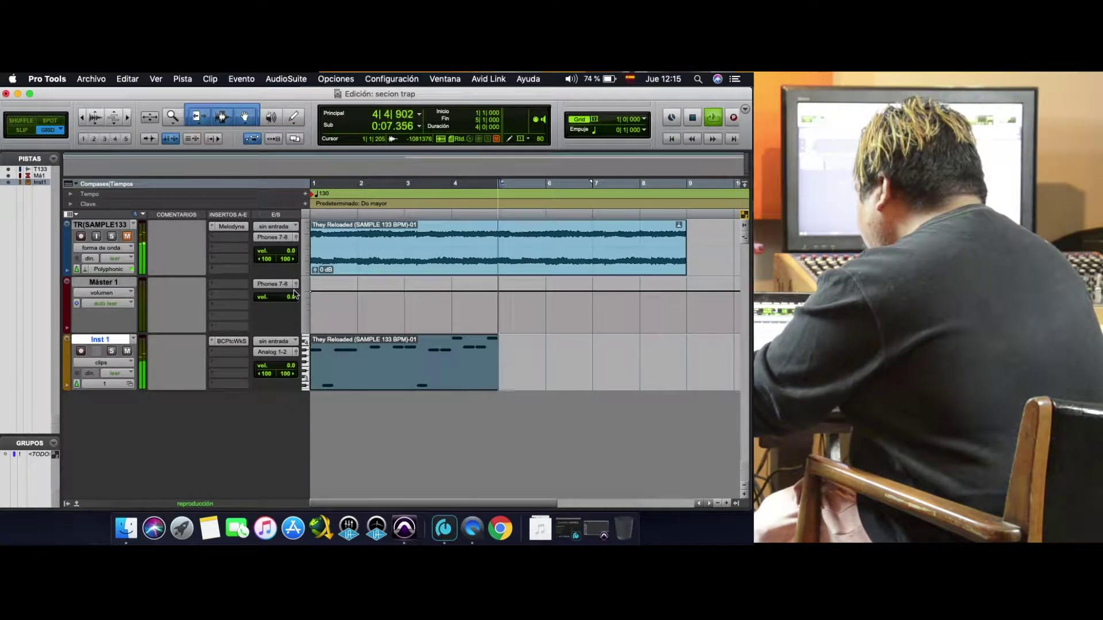
pyautogui.press('space')
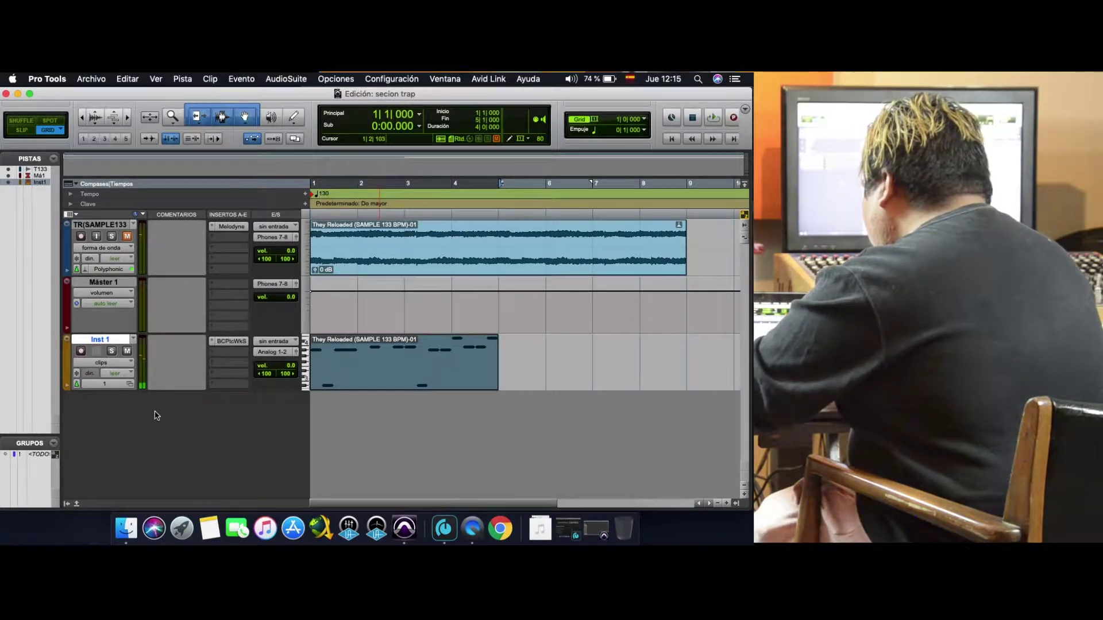
# - Add a second instrument track to the session
pyautogui.press('super+shift+n')
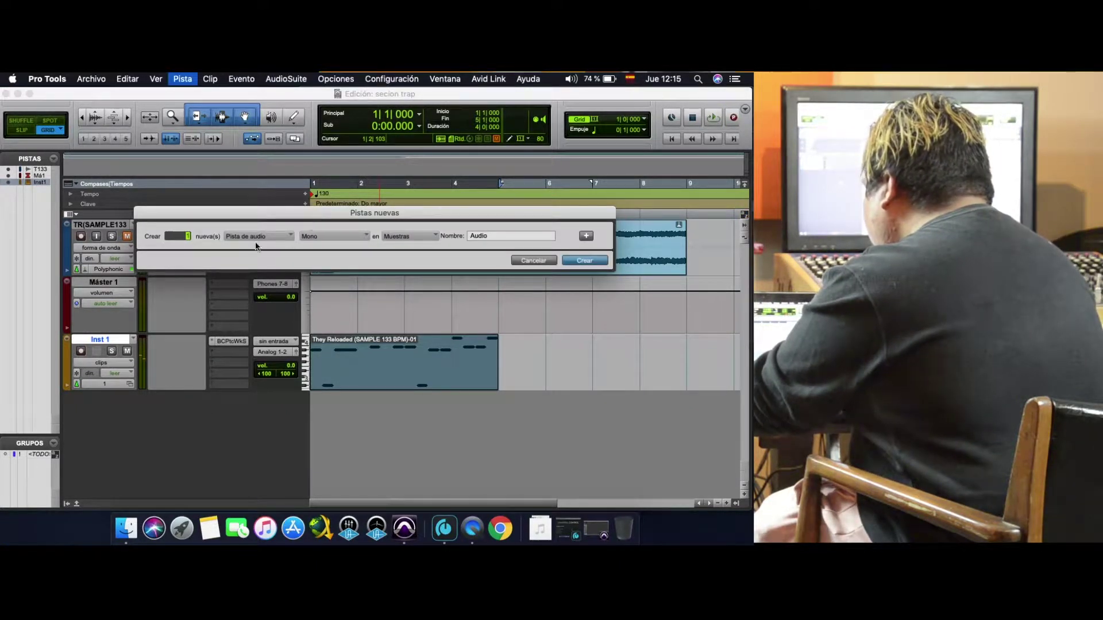
pyautogui.click(253, 233)
pyautogui.click(253, 233)
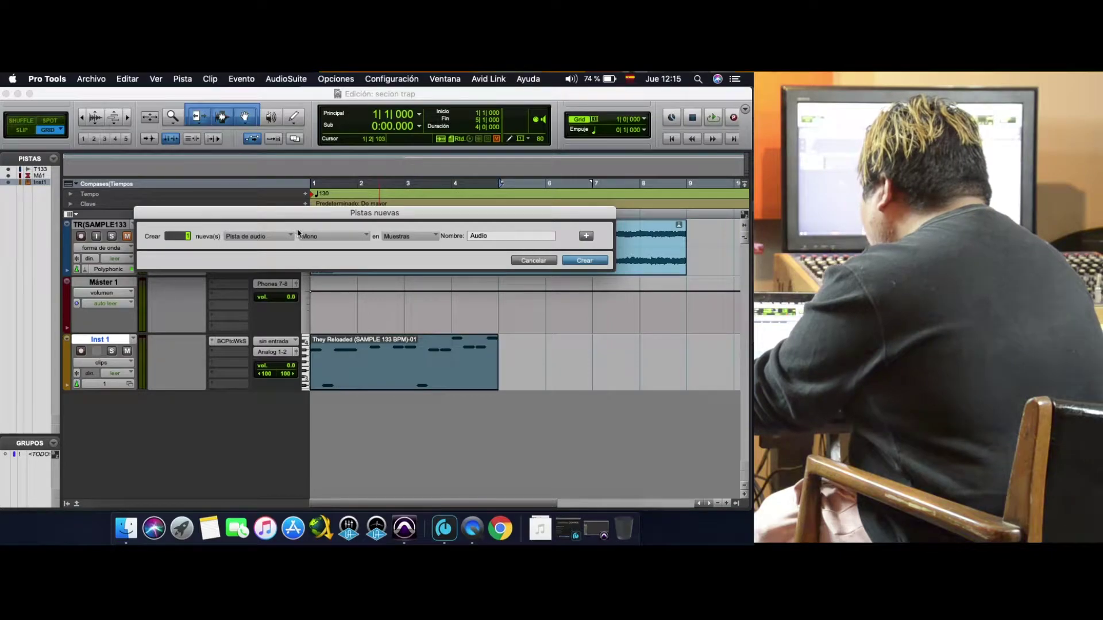
pyautogui.click(252, 235)
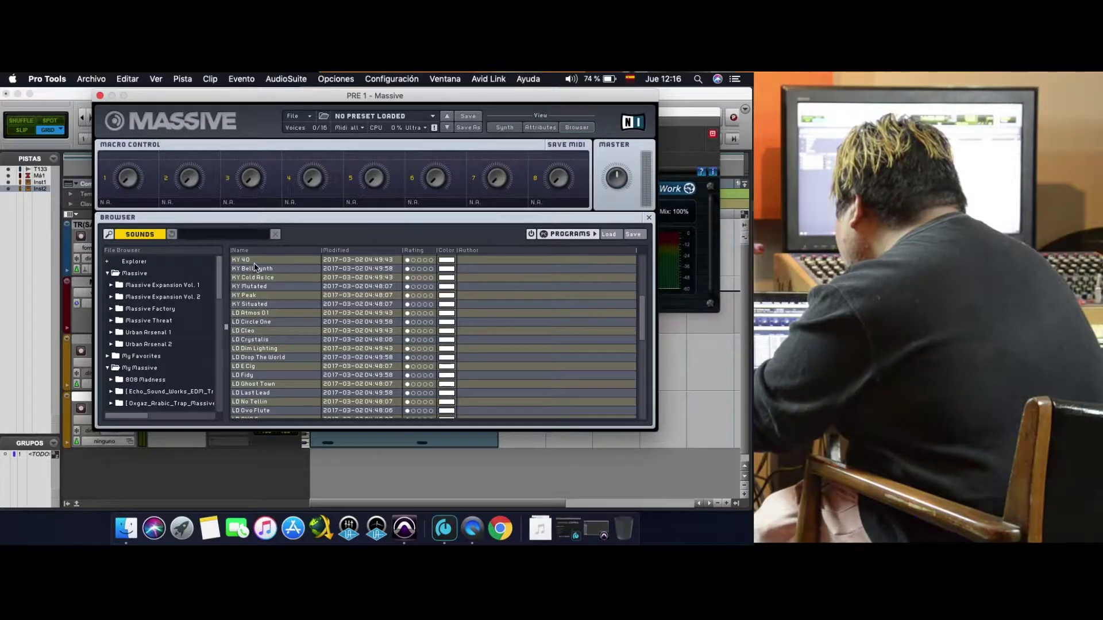
# - Load the KY 40 sound in Massive on Inst 2, close both plug-in windows and listen to the result
pyautogui.click(254, 262)
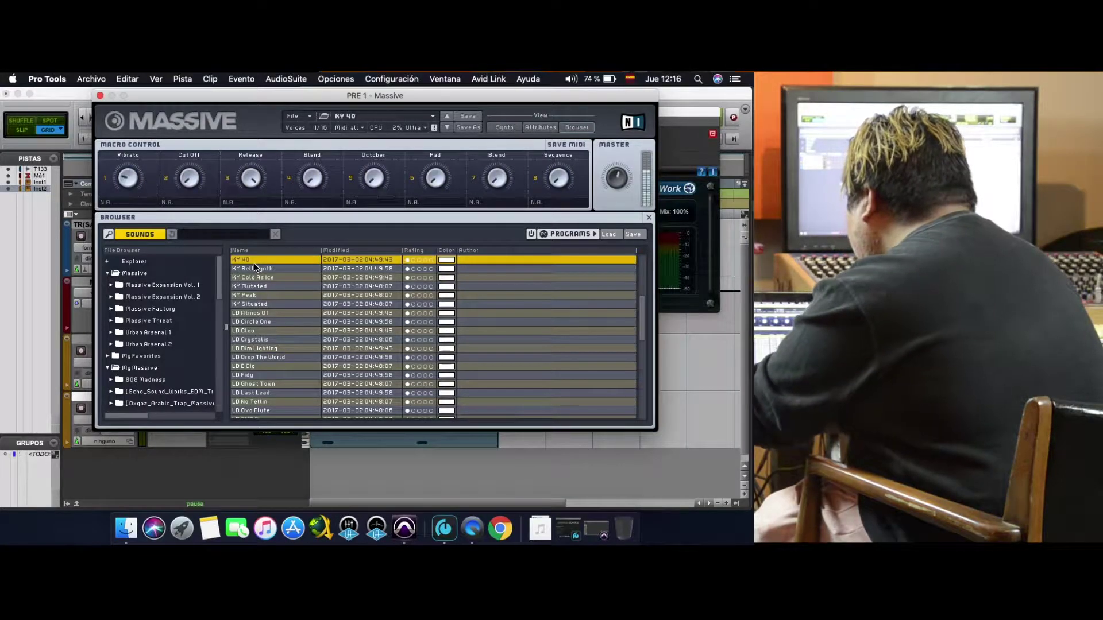
pyautogui.click(99, 95)
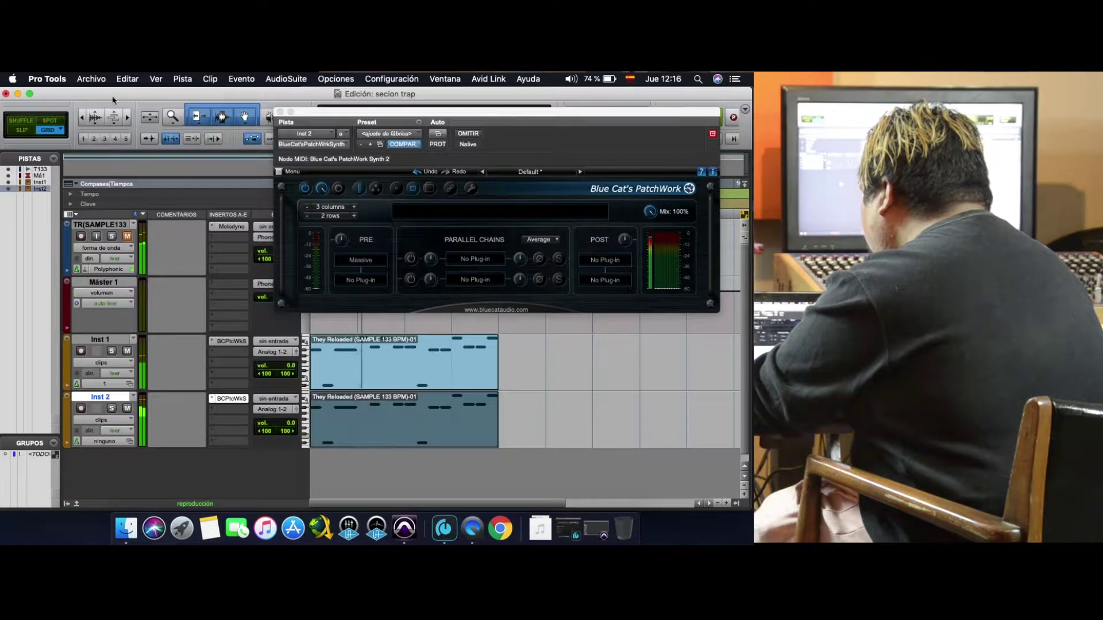
pyautogui.click(280, 112)
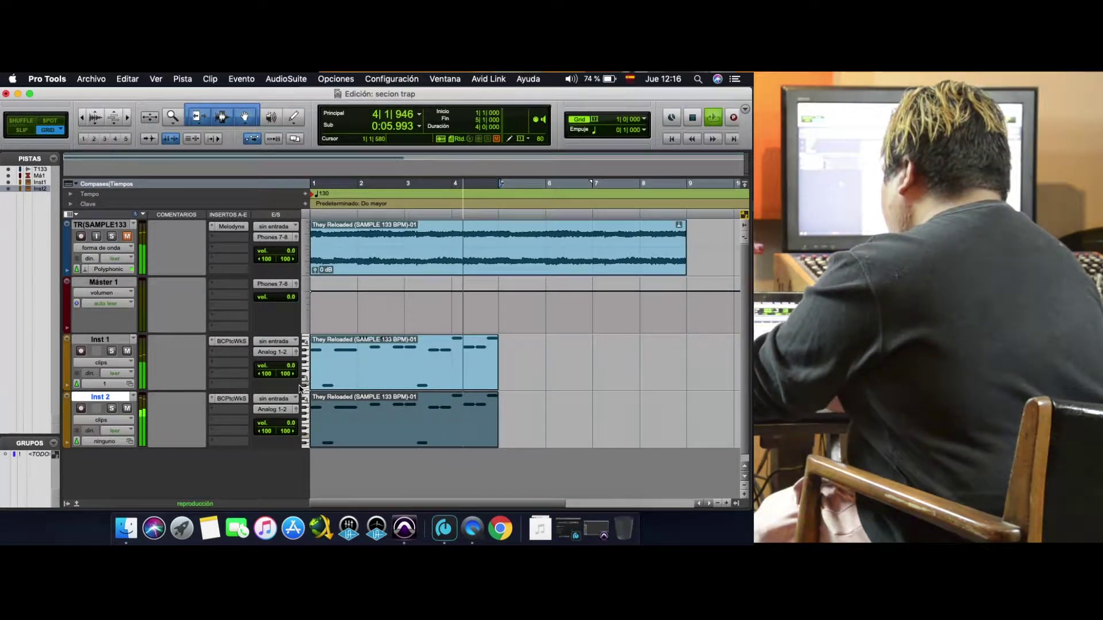
pyautogui.press('space')
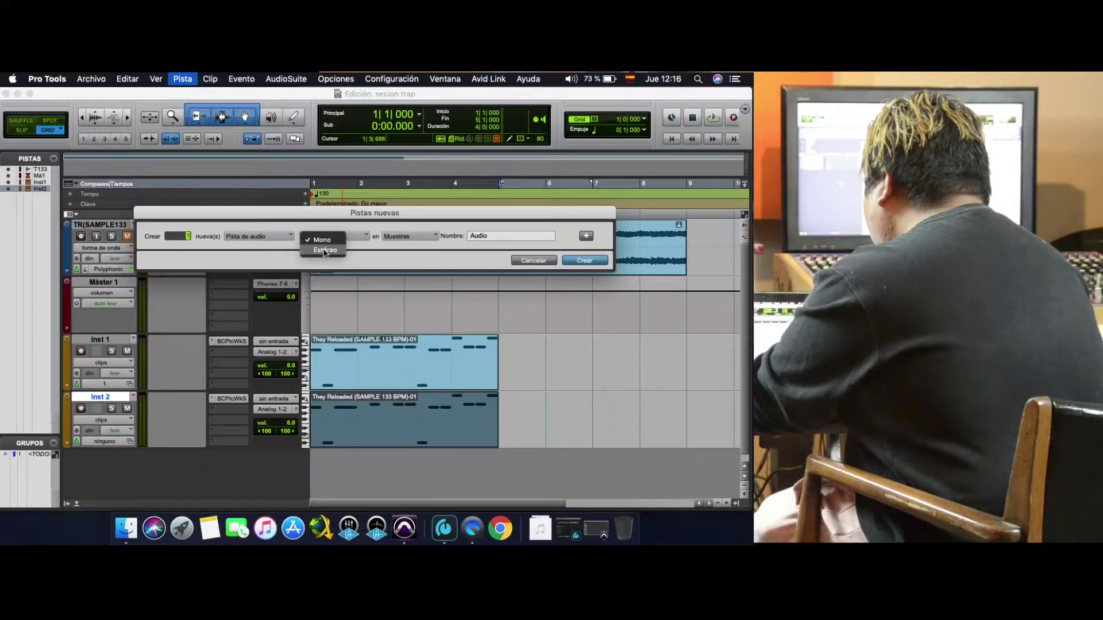
# - Create a stereo audio track and set its input to Bus 1-2
pyautogui.click(585, 262)
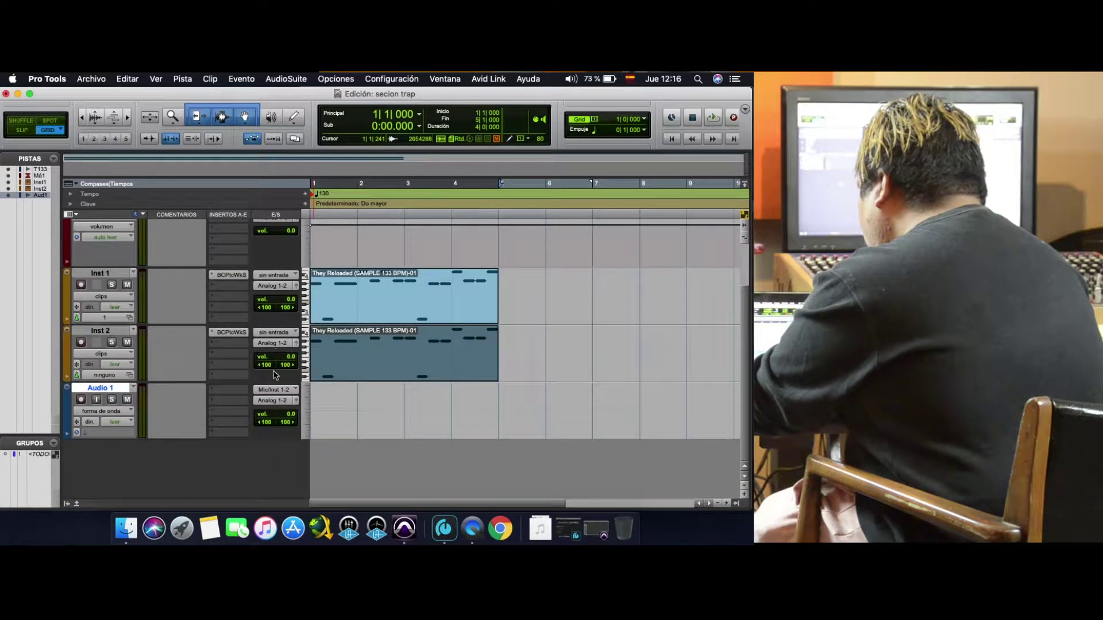
pyautogui.click(274, 392)
pyautogui.moveTo(287, 400)
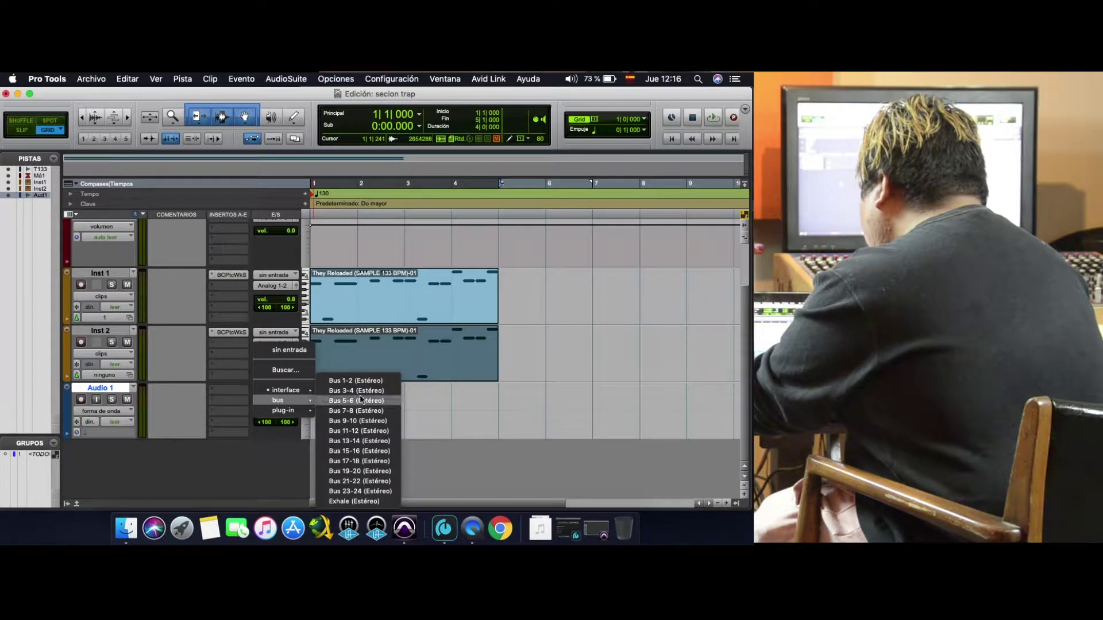
pyautogui.click(377, 381)
# - Route the output of Inst 2 to Bus 1-2 (Estéreo) and place the edit cursor on the Audio 1 track
pyautogui.click(275, 343)
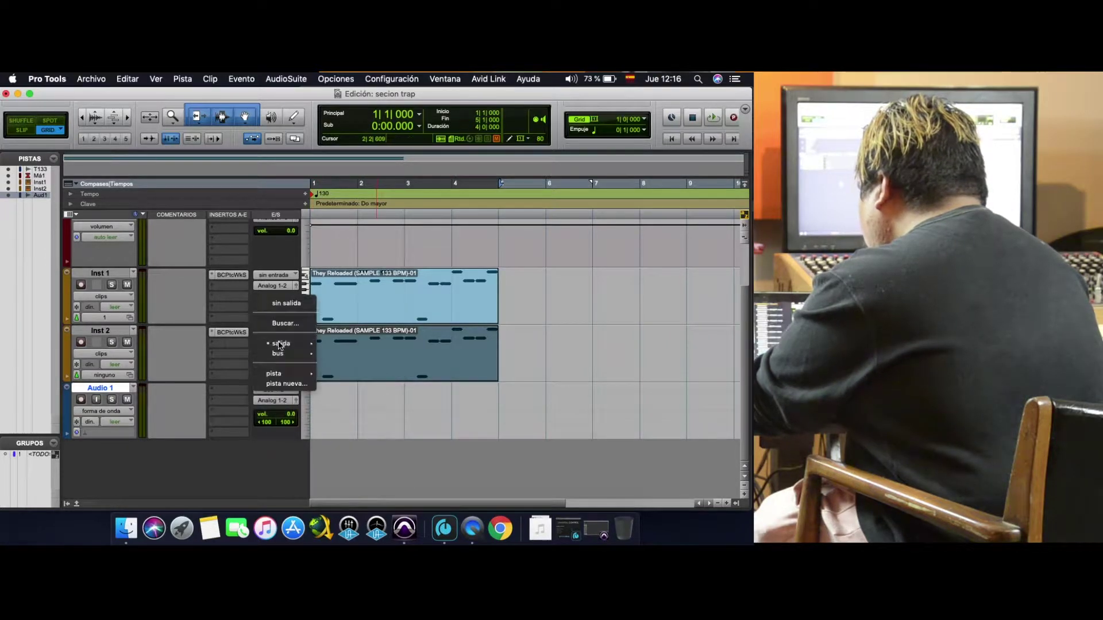
pyautogui.moveTo(288, 355)
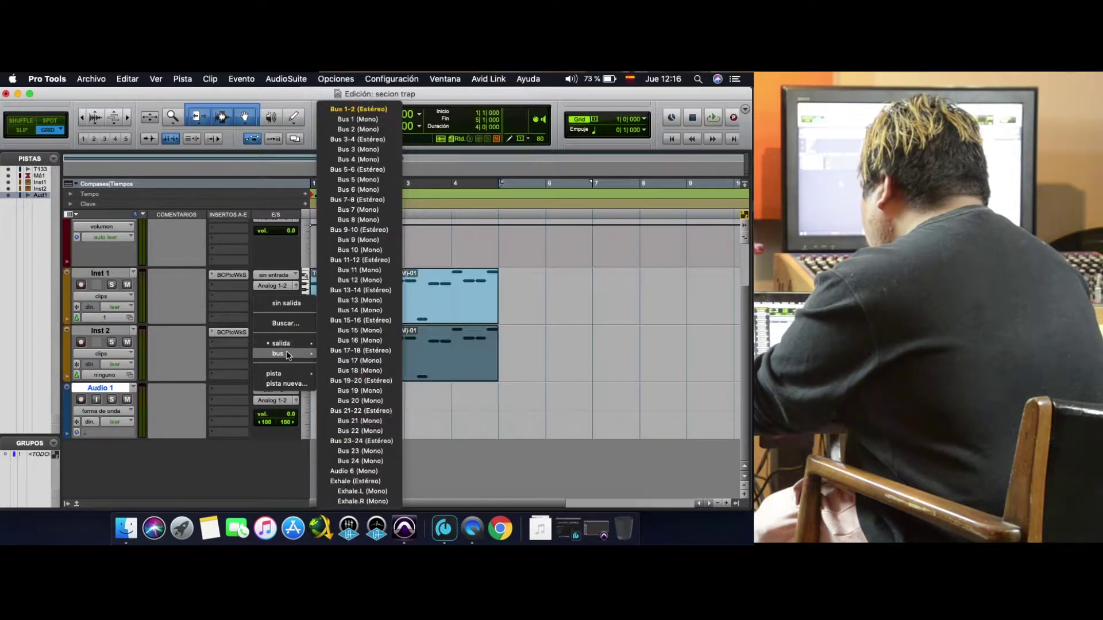
pyautogui.click(362, 109)
pyautogui.click(319, 391)
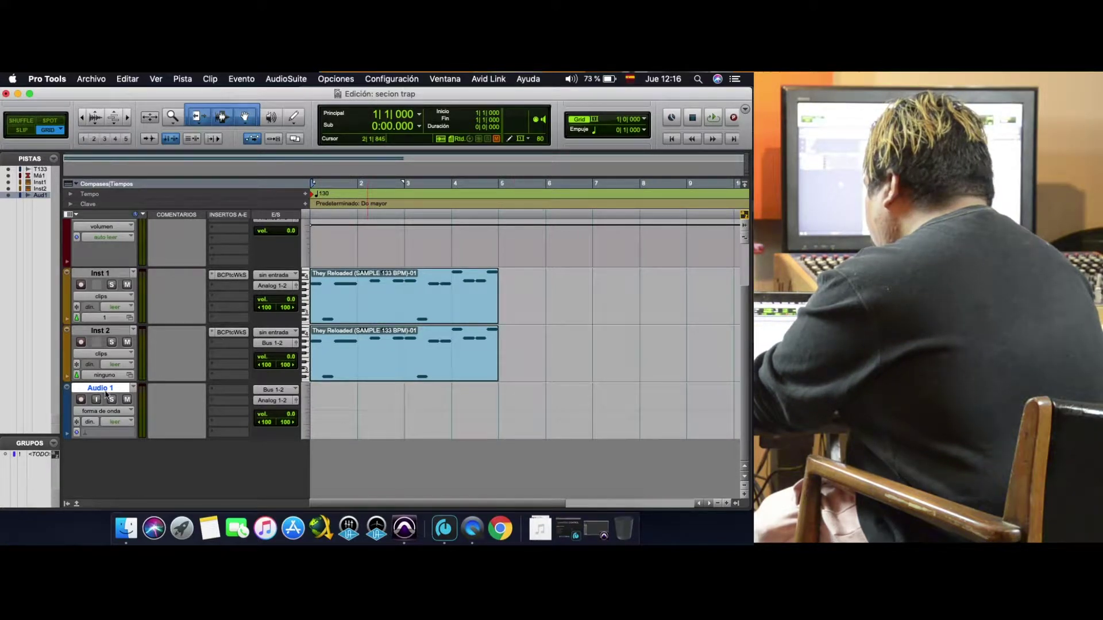
# - Record-enable Audio 1, record the Inst 2 part onto it from bar 1, and play the take briefly
pyautogui.press('space')
pyautogui.click(81, 400)
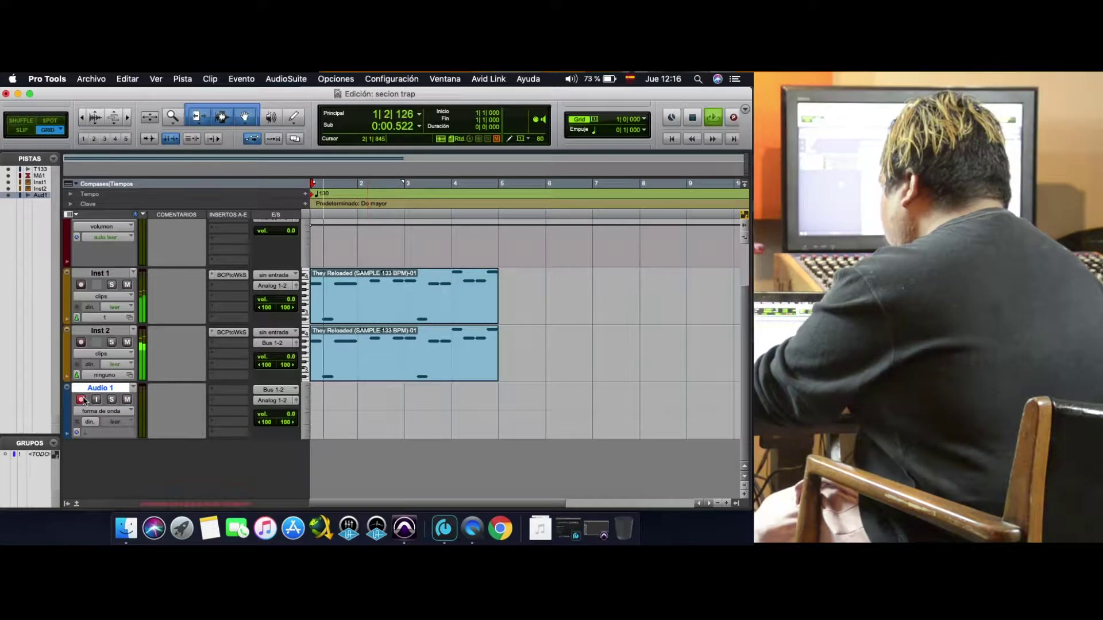
pyautogui.press('space')
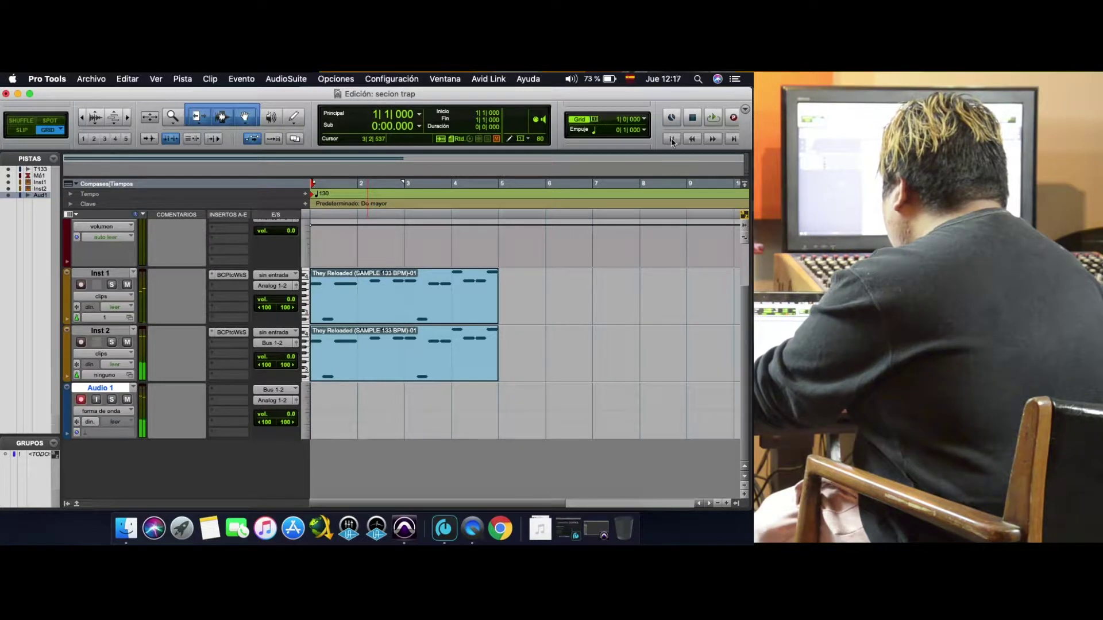
pyautogui.click(733, 118)
pyautogui.press('space')
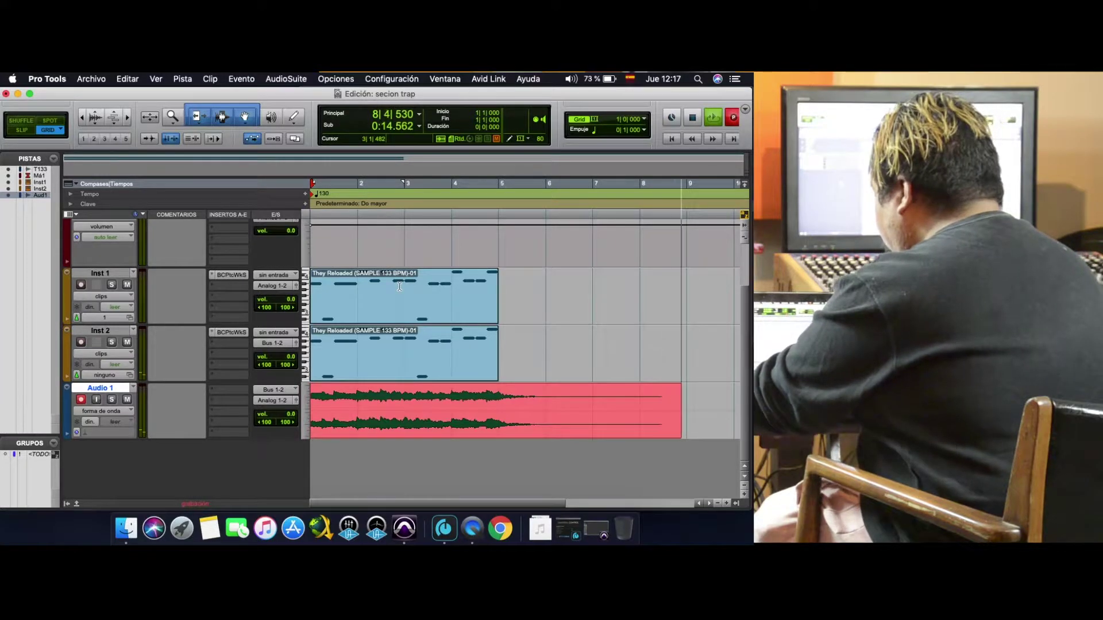
pyautogui.press('space')
pyautogui.click(331, 416)
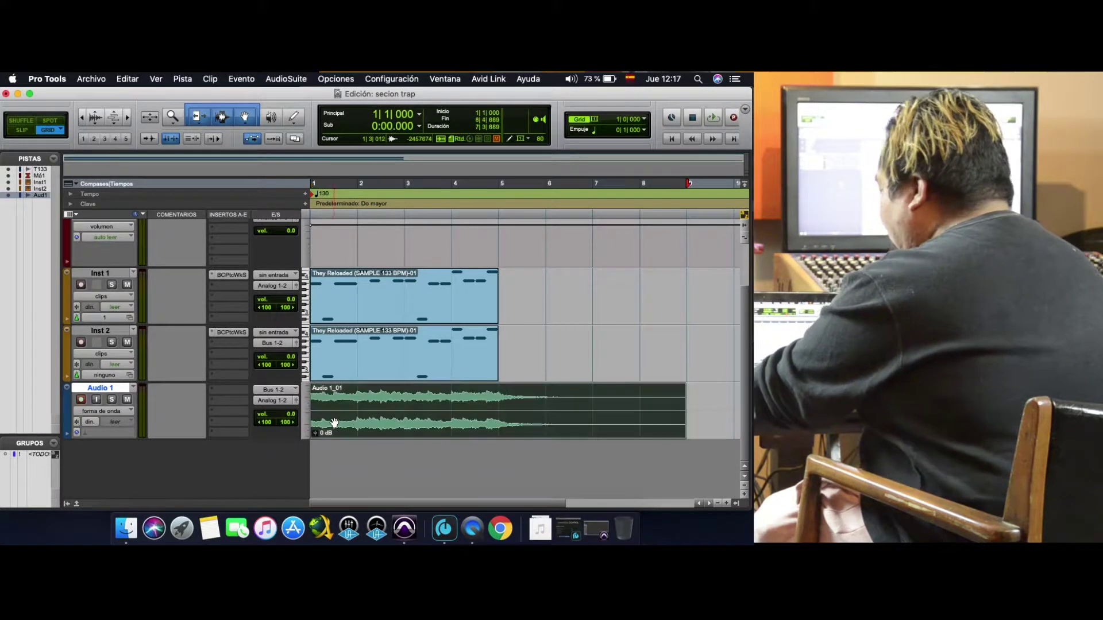
pyautogui.press('space')
pyautogui.press('space')
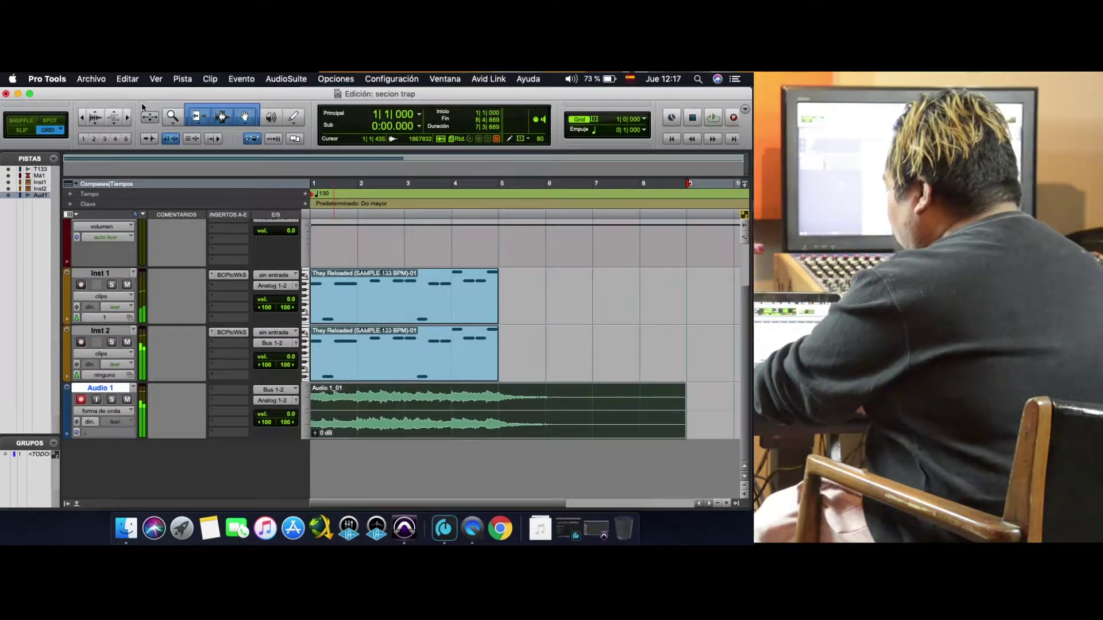
# - Set the grid to 1/8 nota and select the first eighth note of the Audio 1 recording
pyautogui.click(130, 115)
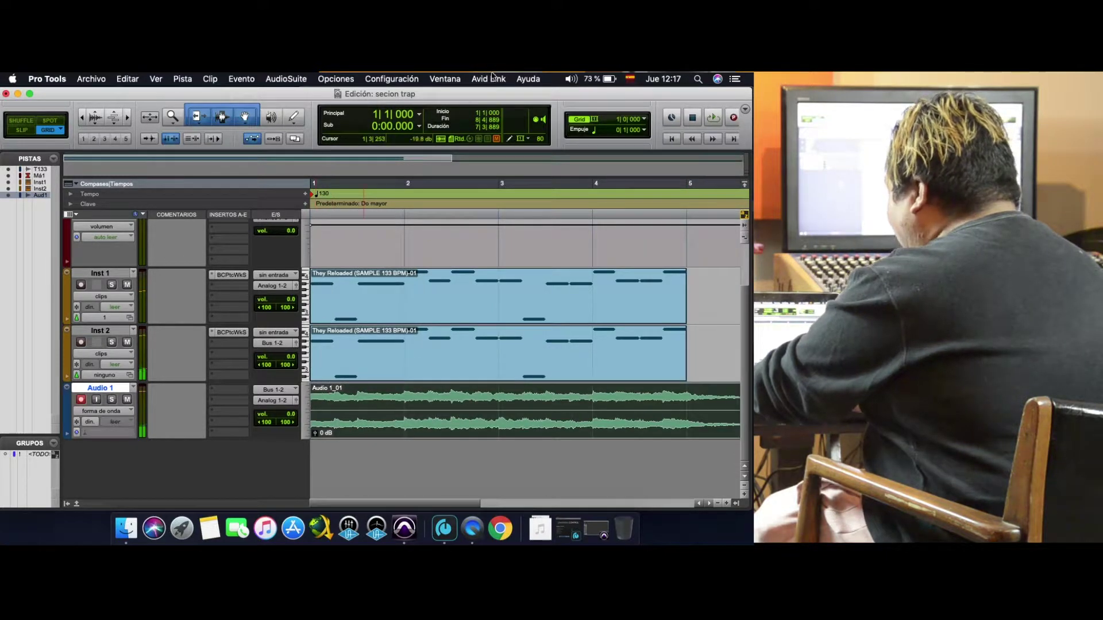
pyautogui.click(636, 122)
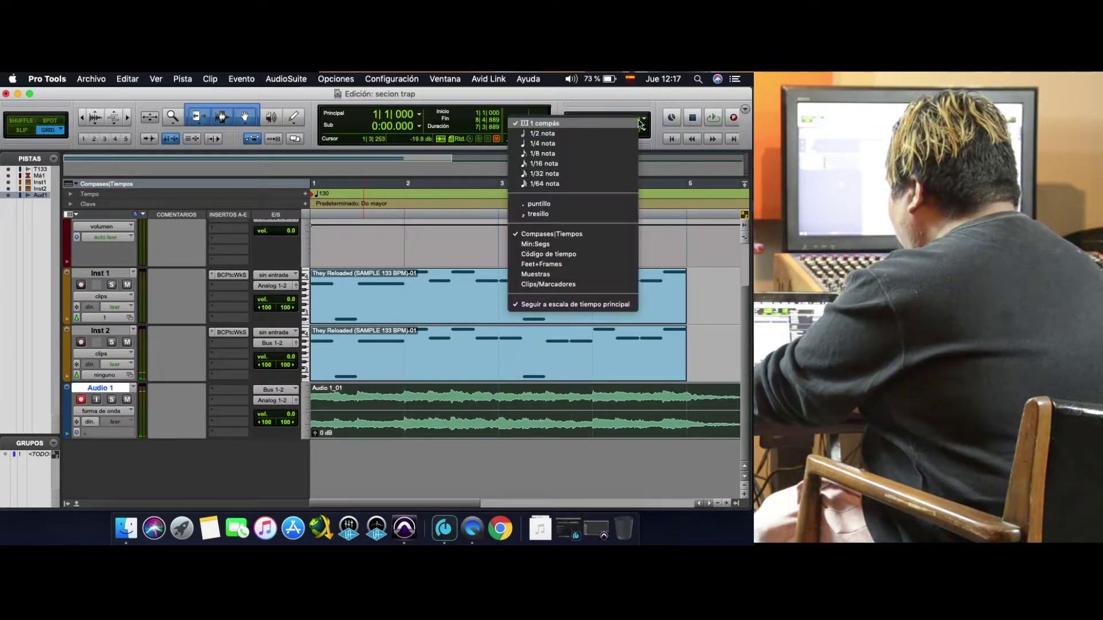
pyautogui.click(607, 155)
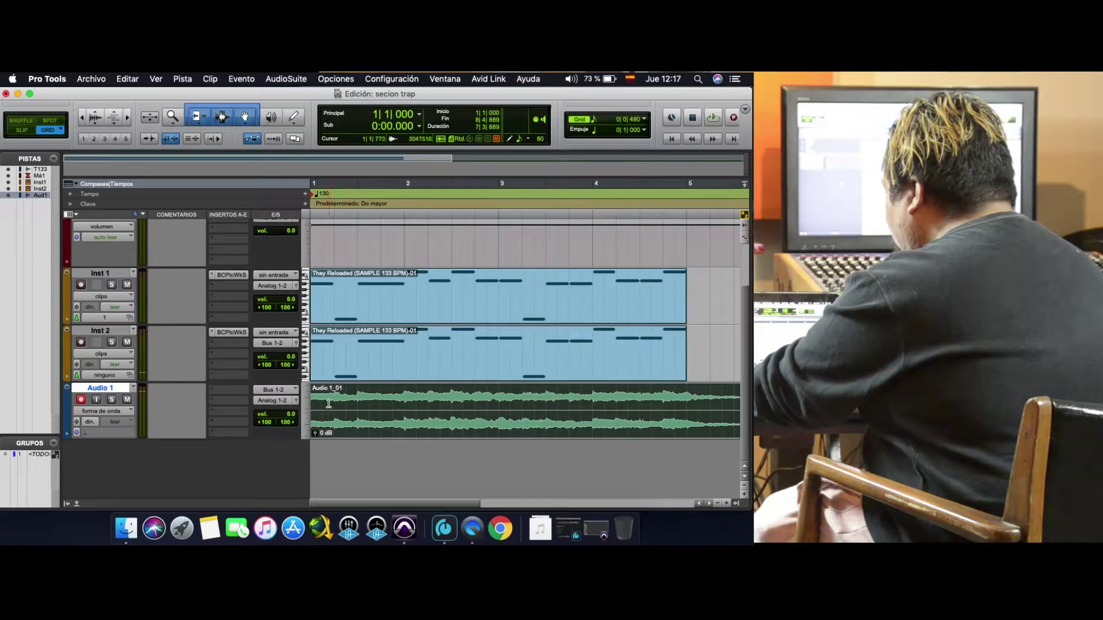
pyautogui.moveTo(333, 403); pyautogui.dragTo(290, 409)
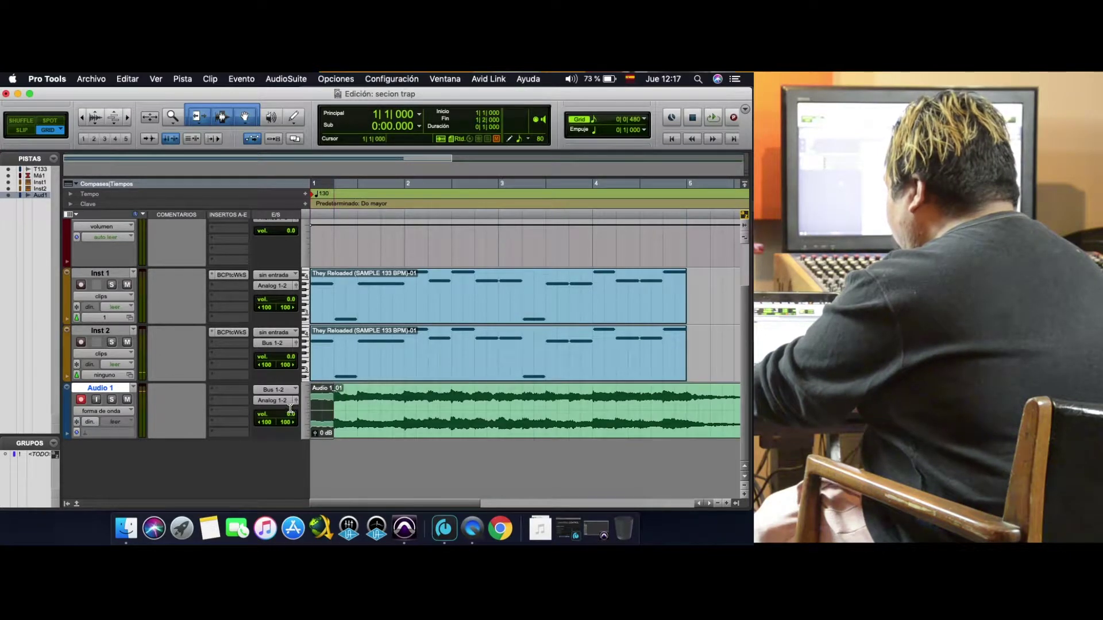
# - Open the AudioSuite Reverse process and render it on the selected first beat of the Audio 1 recording
pyautogui.click(240, 79)
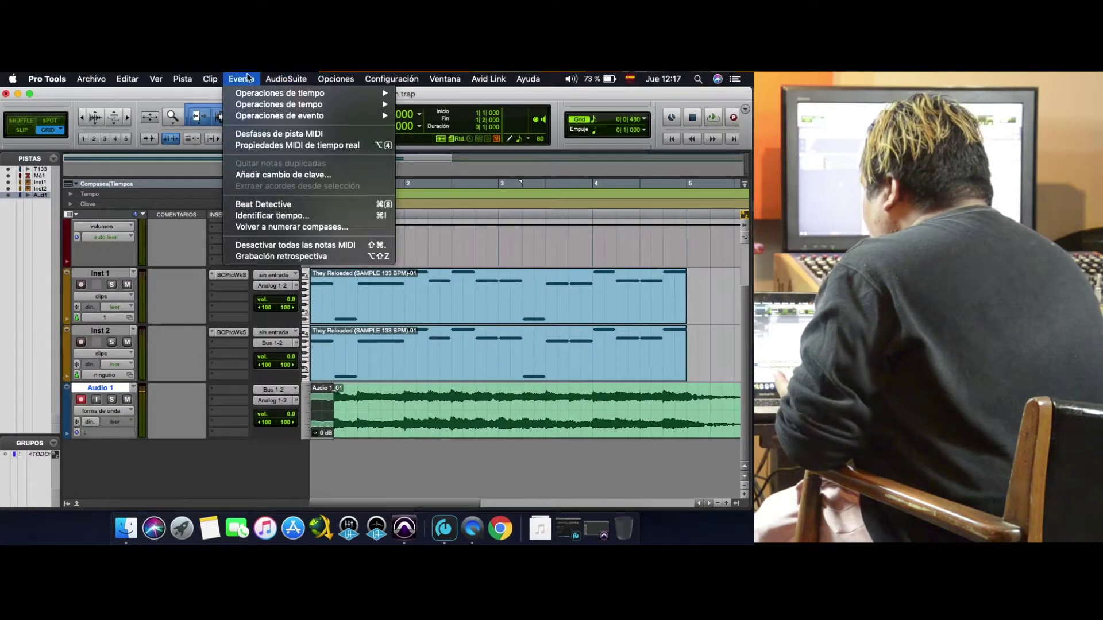
pyautogui.moveTo(282, 116)
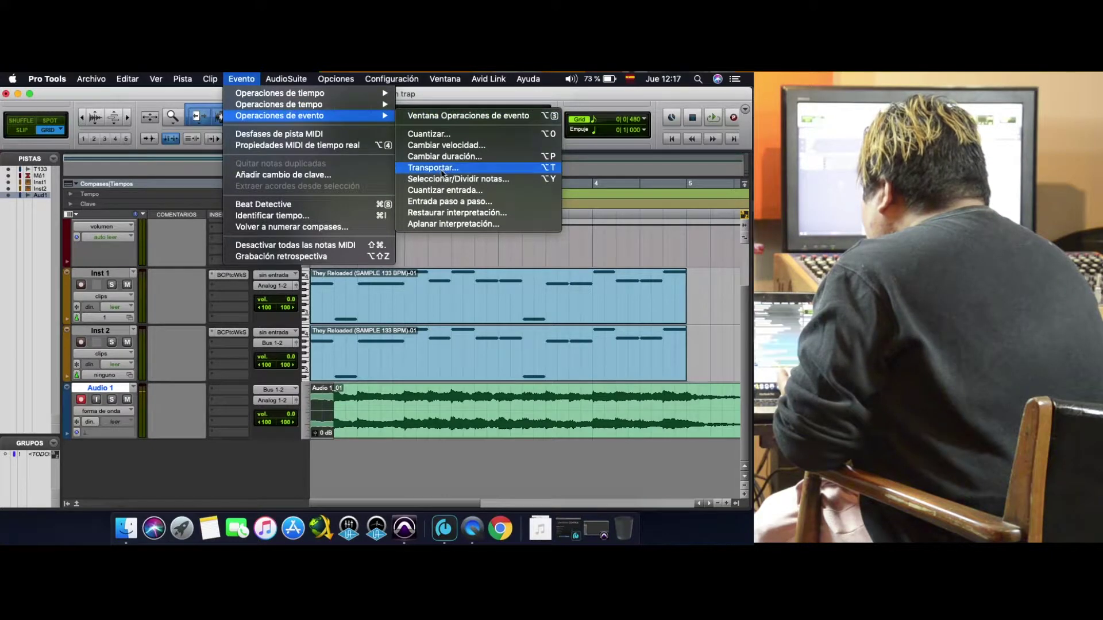
pyautogui.moveTo(286, 79)
pyautogui.moveTo(304, 228)
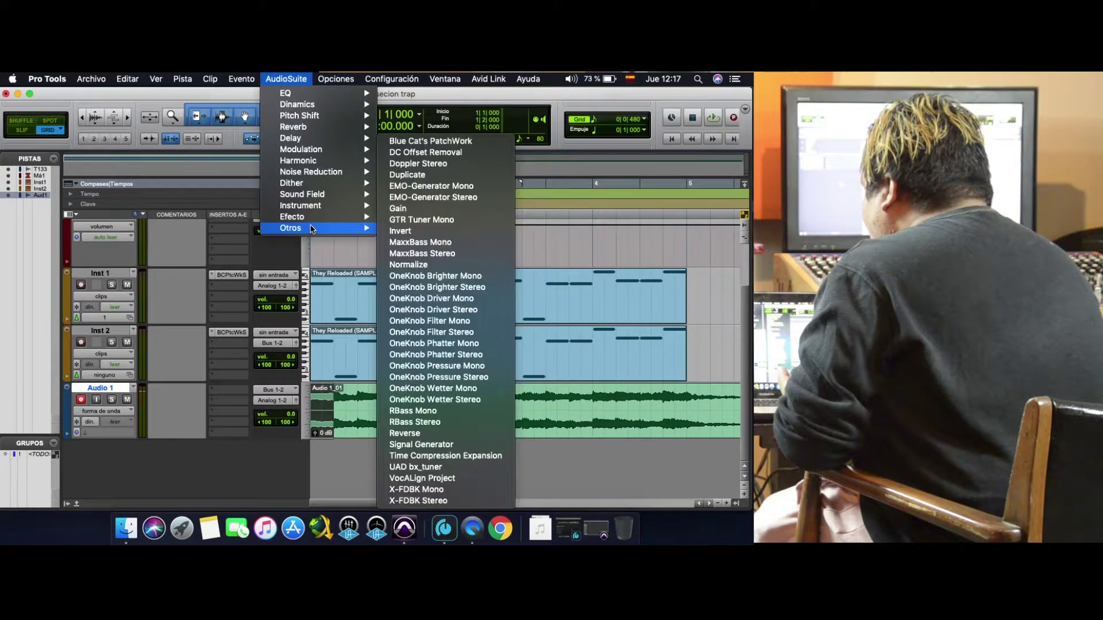
pyautogui.click(440, 434)
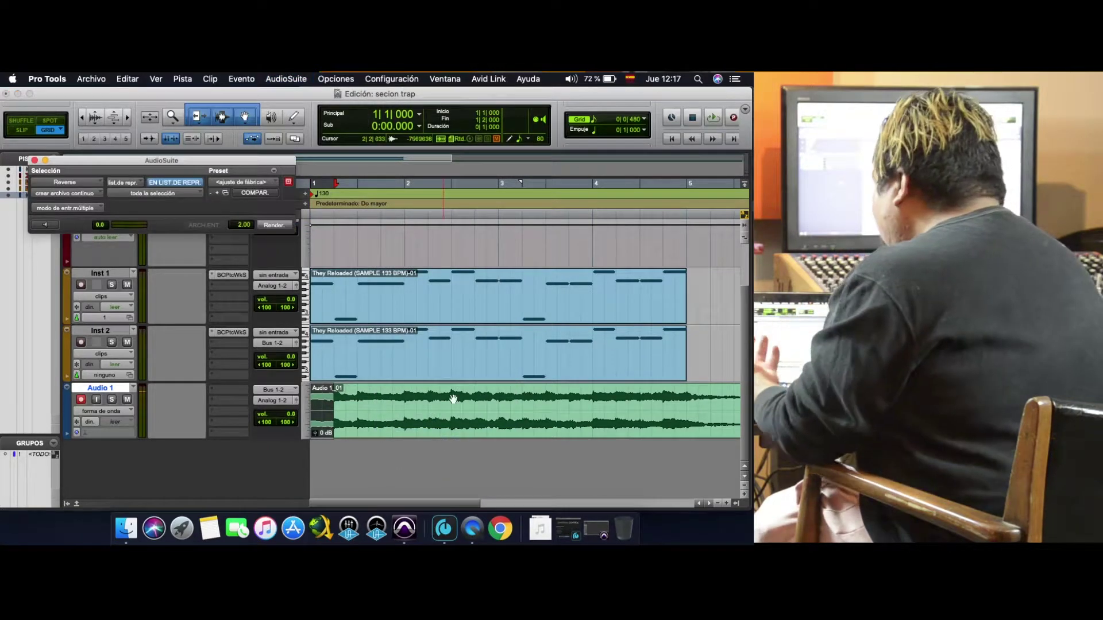
pyautogui.click(278, 227)
# - Reverse beats 2, 3 and 4 of bar 1 on Audio 1, rendering each beat separately
pyautogui.moveTo(354, 394); pyautogui.dragTo(346, 396)
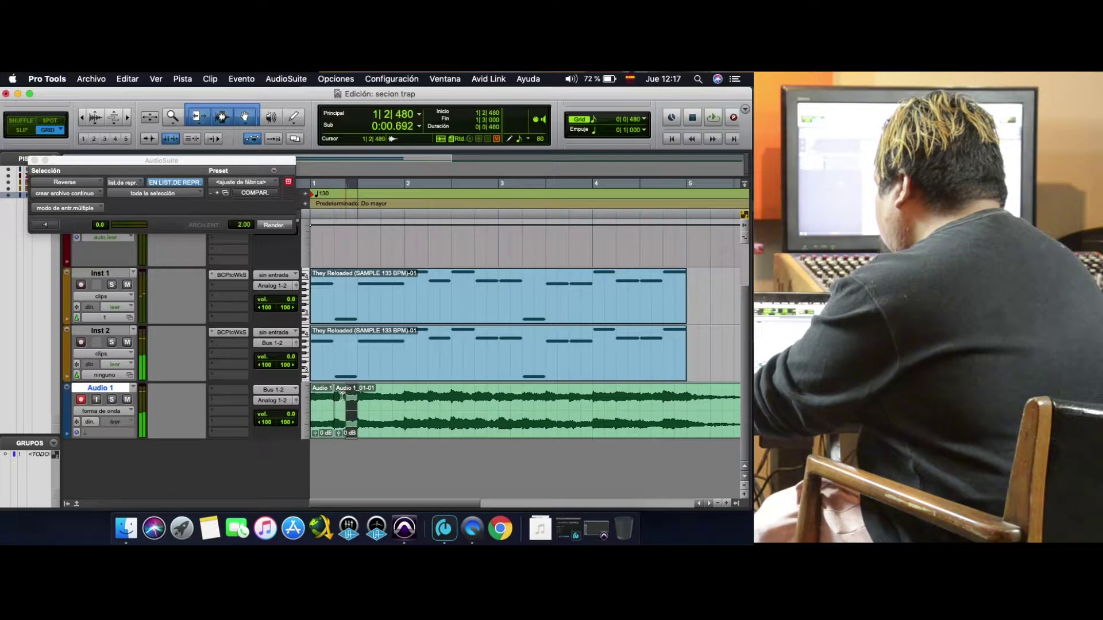
pyautogui.click(271, 226)
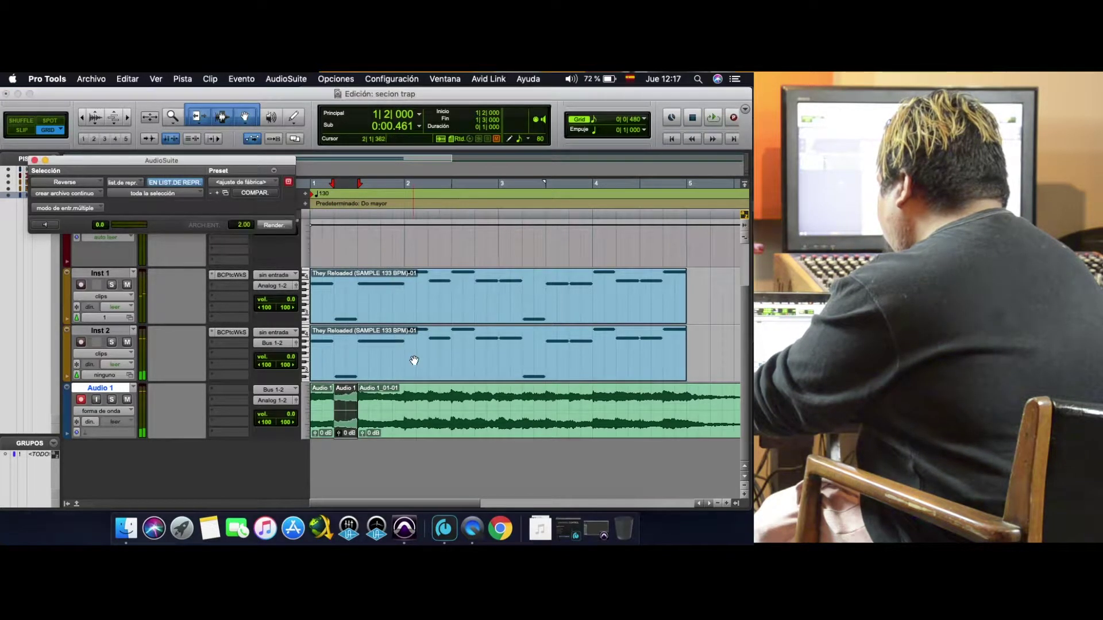
pyautogui.moveTo(380, 396); pyautogui.dragTo(370, 398)
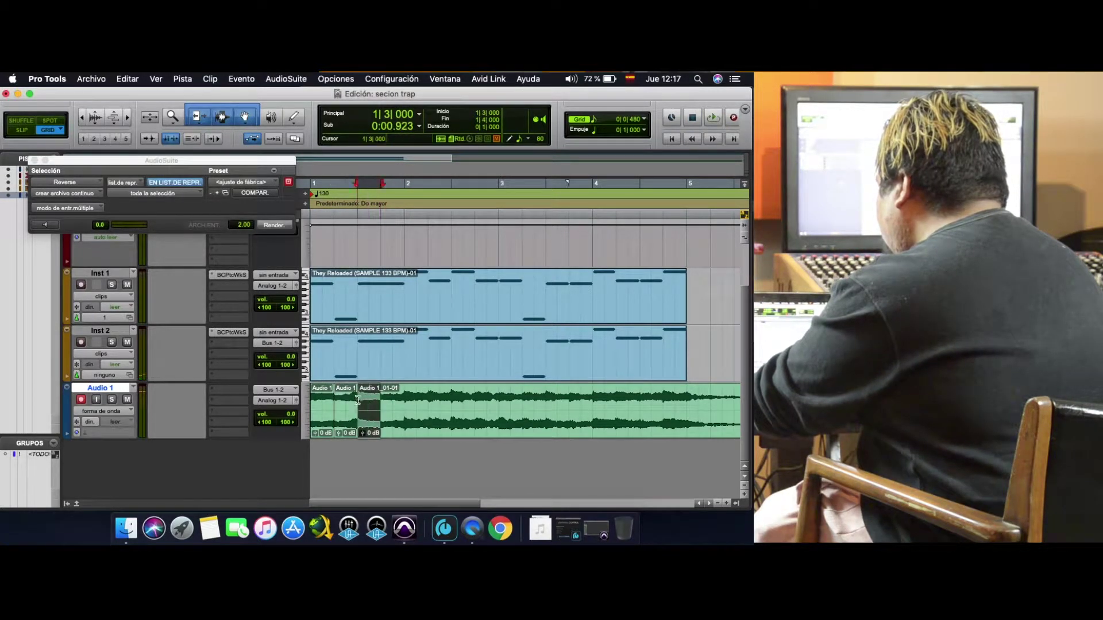
pyautogui.click(264, 227)
pyautogui.moveTo(407, 397); pyautogui.dragTo(382, 401)
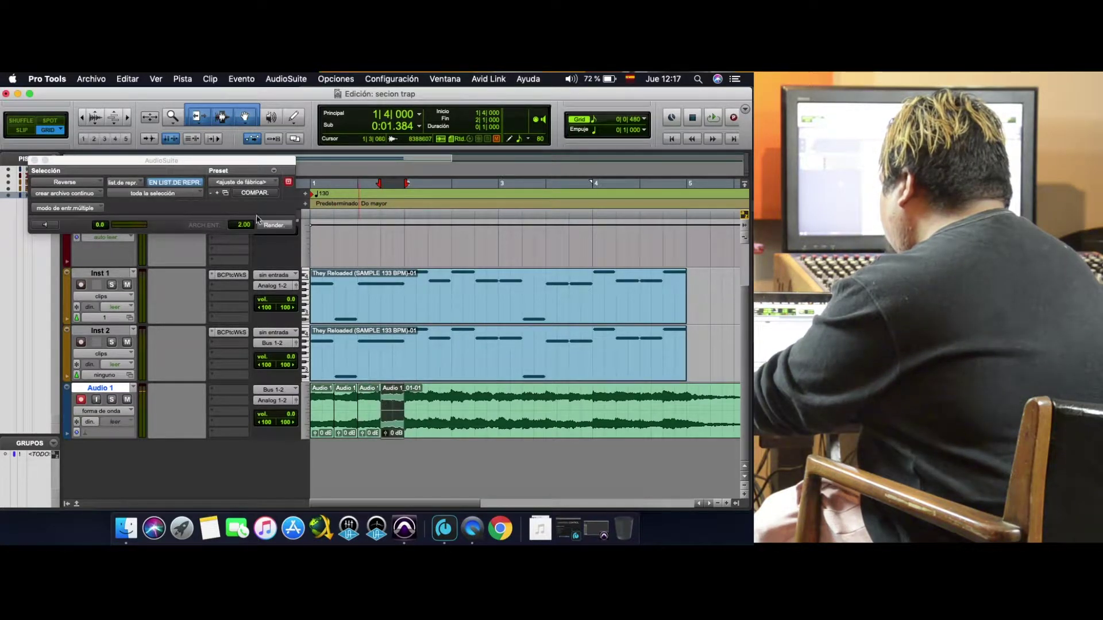
pyautogui.click(280, 226)
# - Mute Inst 1 and play the beat-by-beat reversed recording from bar 1
pyautogui.click(671, 140)
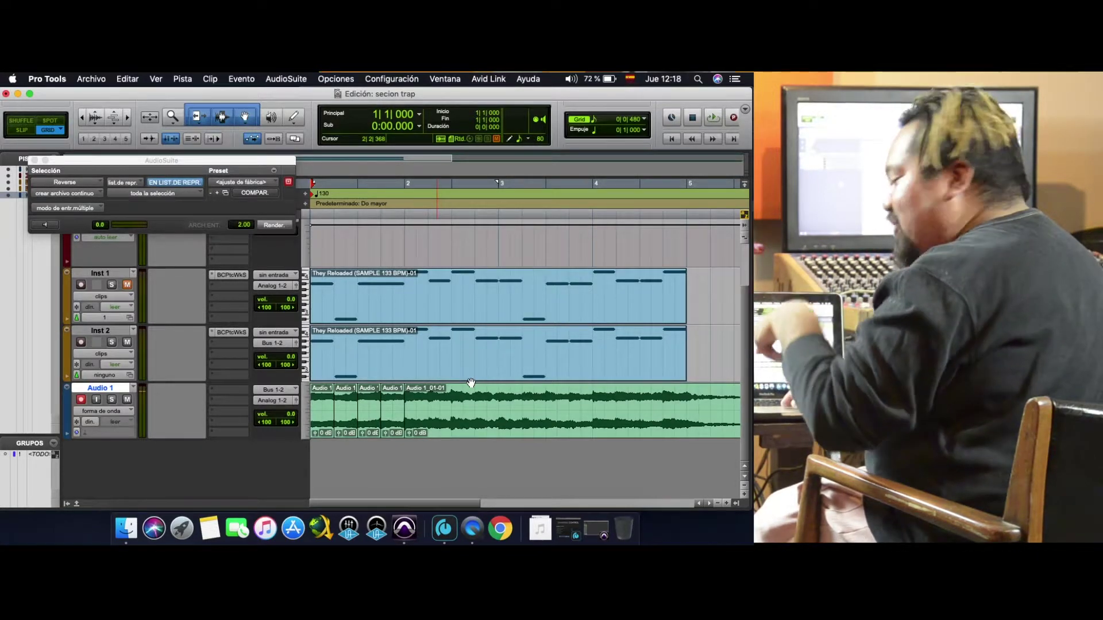
pyautogui.hotkey('shift', 'r')
pyautogui.press('super+shift+l')
pyautogui.press('space')
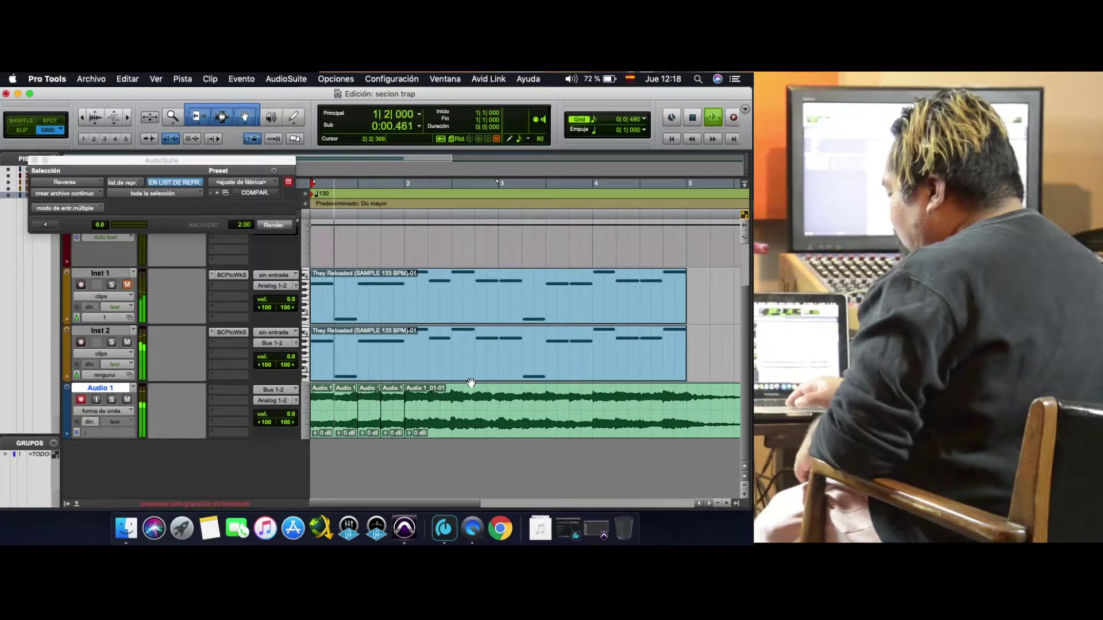
pyautogui.press('space')
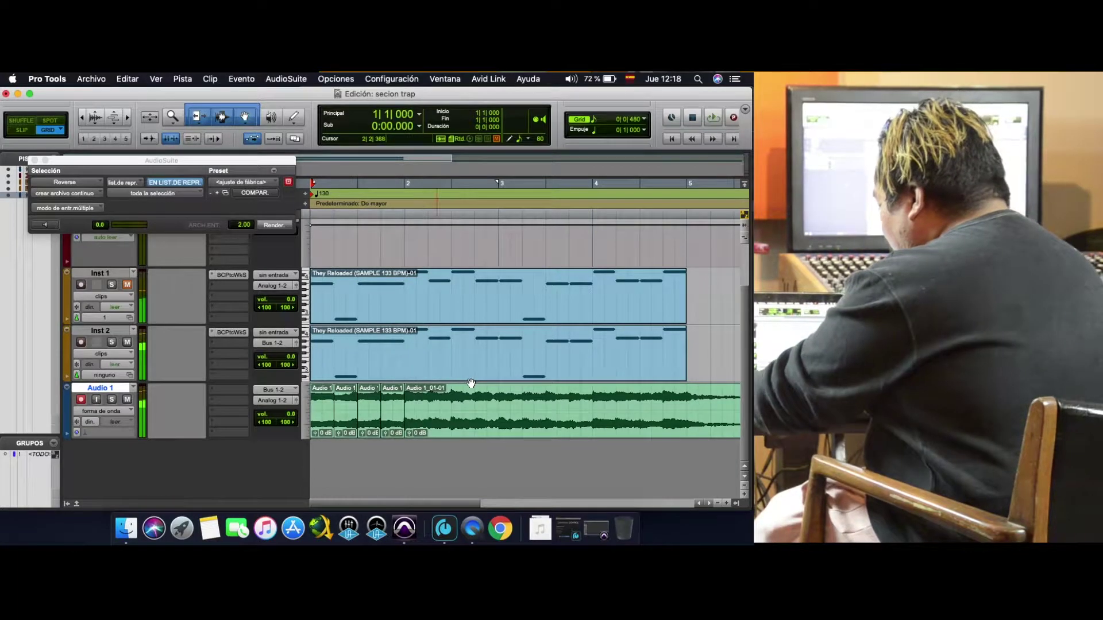
# - Undo the single-beat reversals on Audio 1
pyautogui.press('super+z')
pyautogui.press('super+z')
pyautogui.press('super+z')
pyautogui.press('super+z')
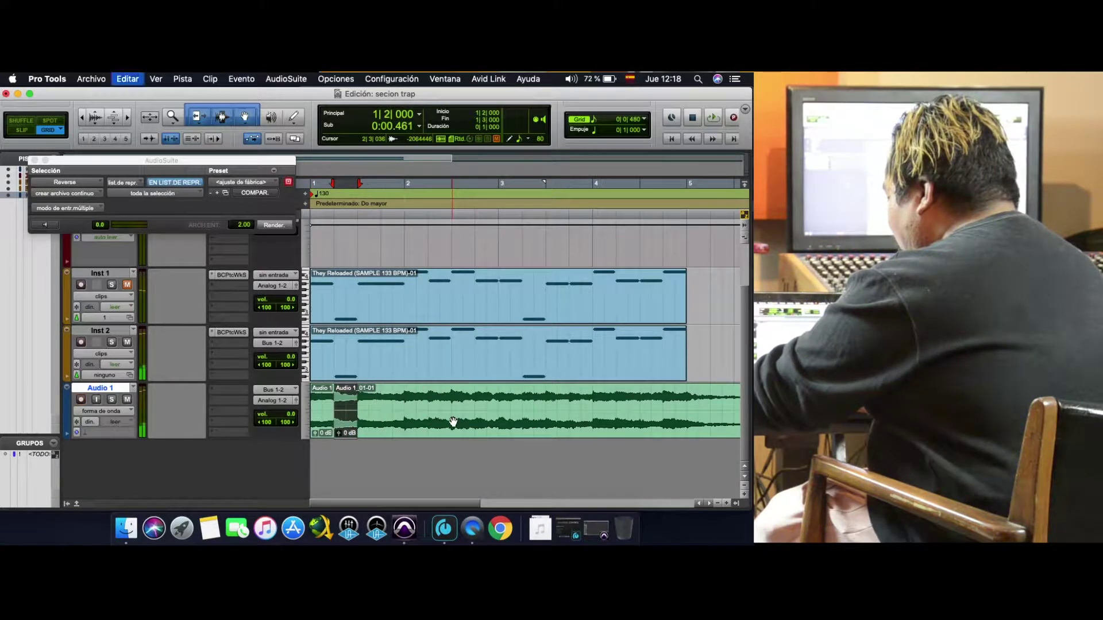
# - Try reversing bars 1 to 4 of Audio 1 as one piece and play the result
pyautogui.moveTo(684, 399); pyautogui.dragTo(325, 405)
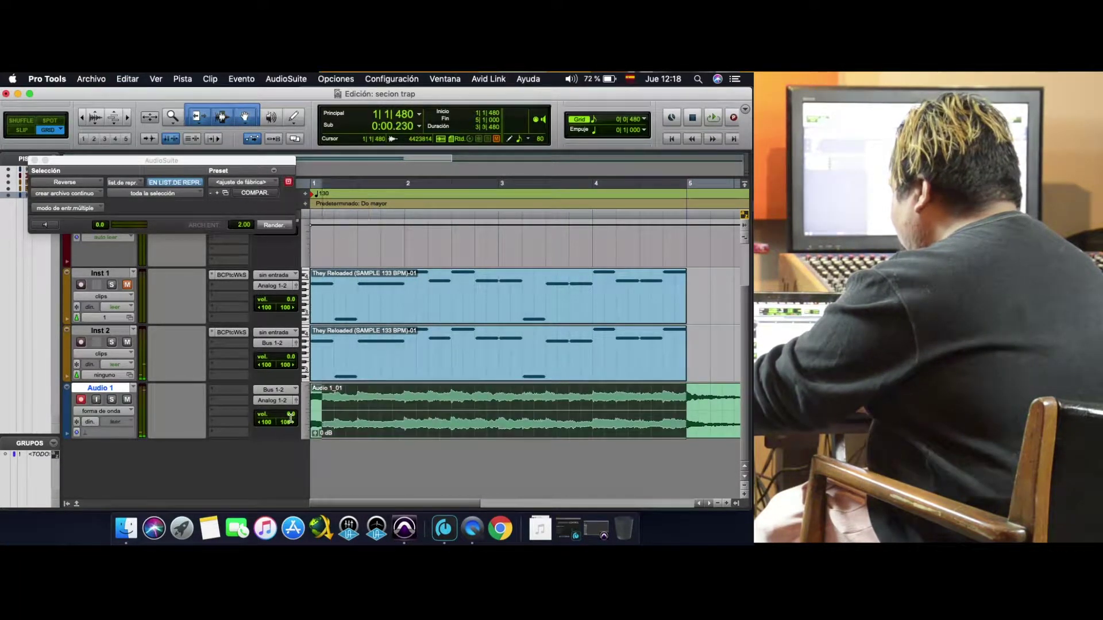
pyautogui.click(285, 228)
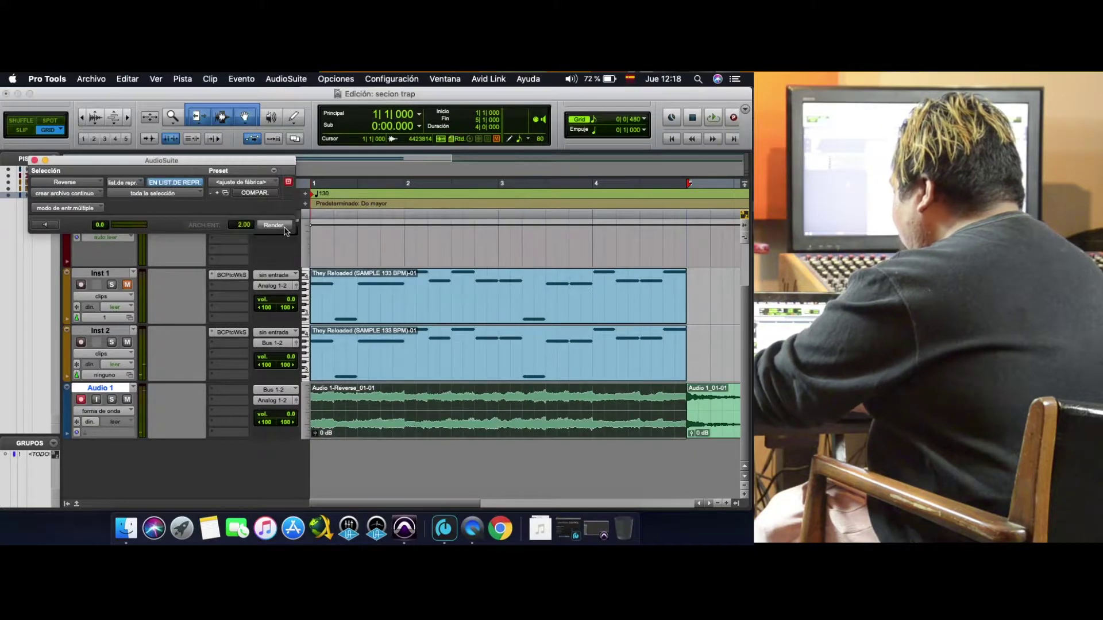
pyautogui.press('space')
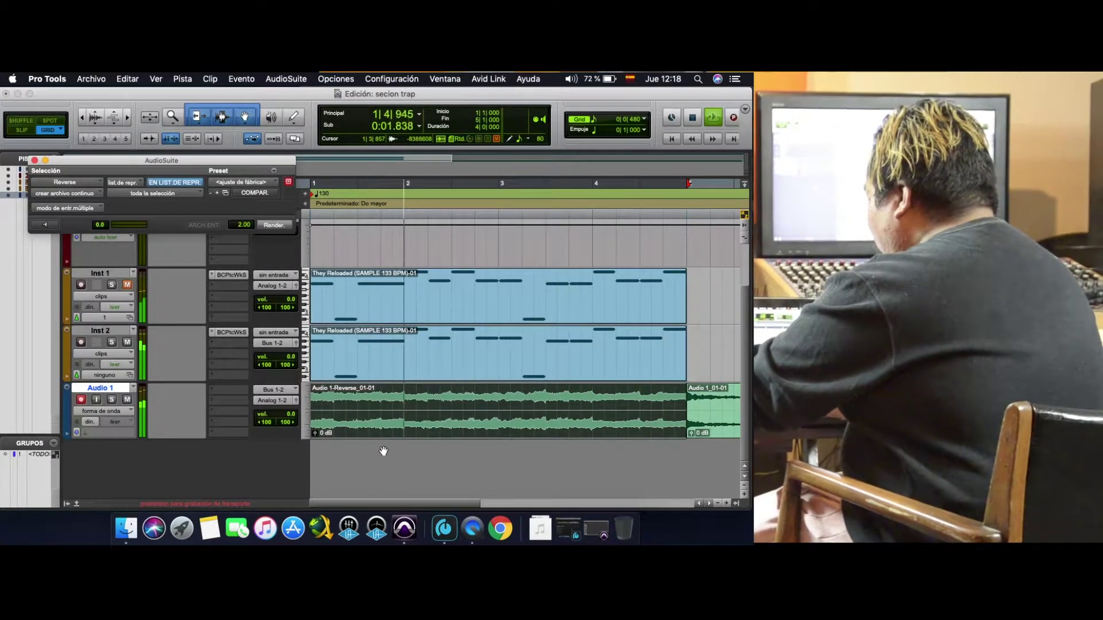
pyautogui.press('space')
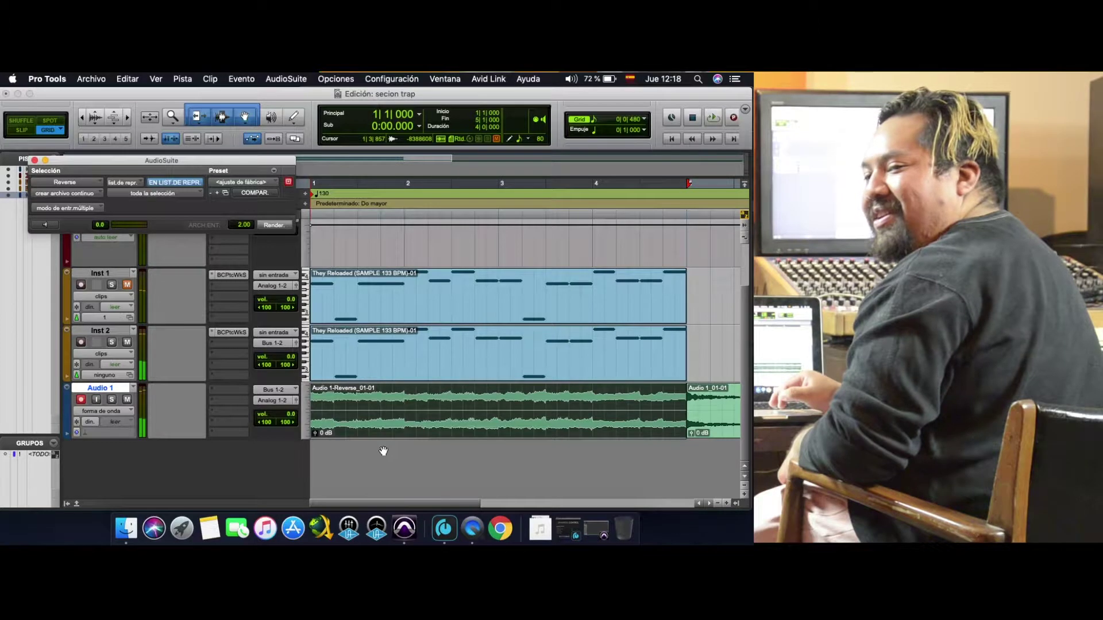
pyautogui.press('super+z')
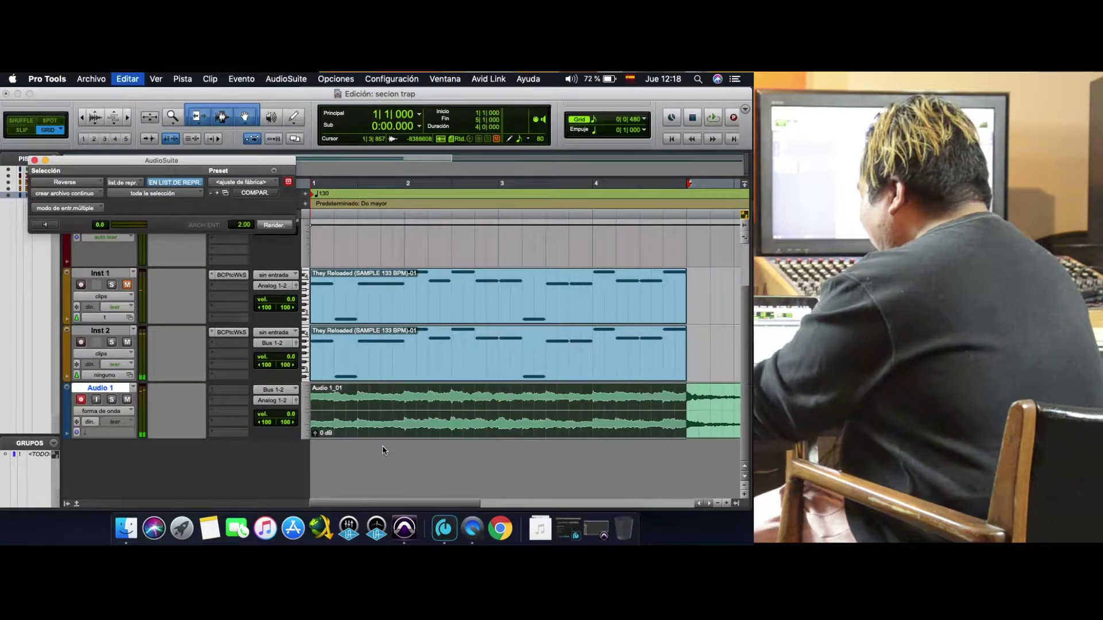
# - Reverse beats 1–2 and beats 3–4 of bar 1 on Audio 1 as two separate half-bar segments and play from the start
pyautogui.moveTo(366, 402); pyautogui.dragTo(311, 402)
pyautogui.press('space')
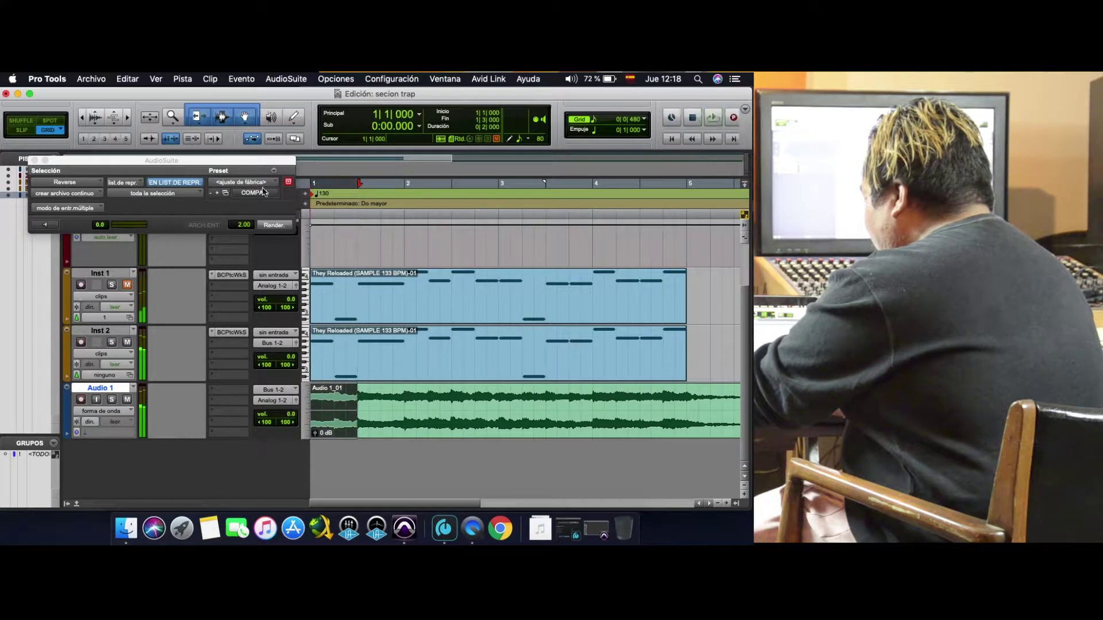
pyautogui.click(274, 225)
pyautogui.moveTo(403, 405); pyautogui.dragTo(355, 403)
pyautogui.click(272, 225)
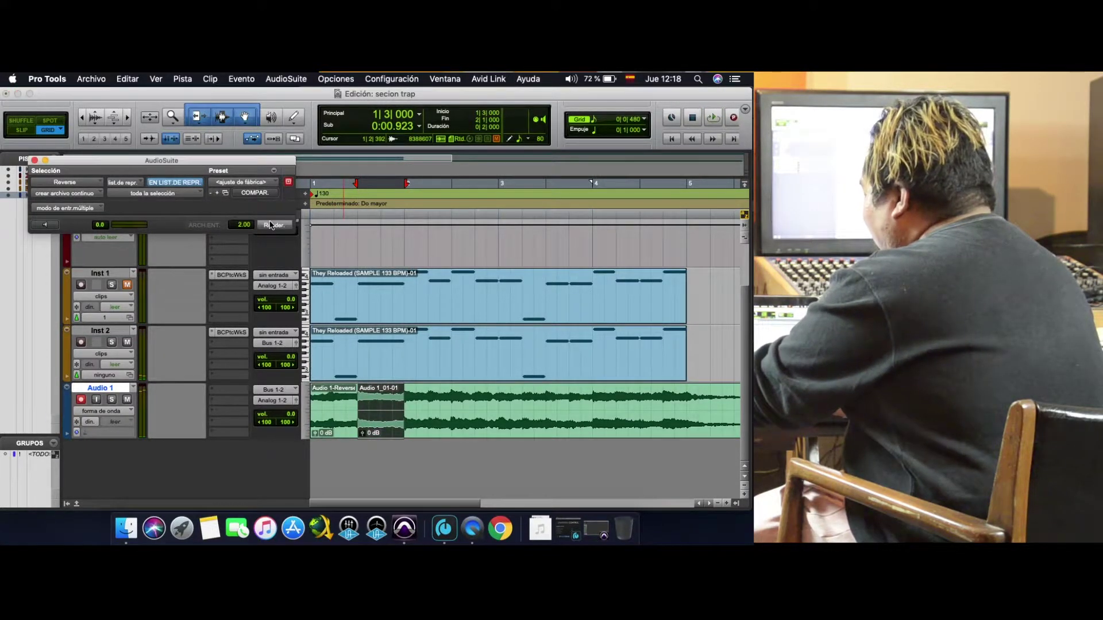
pyautogui.click(670, 140)
pyautogui.press('space')
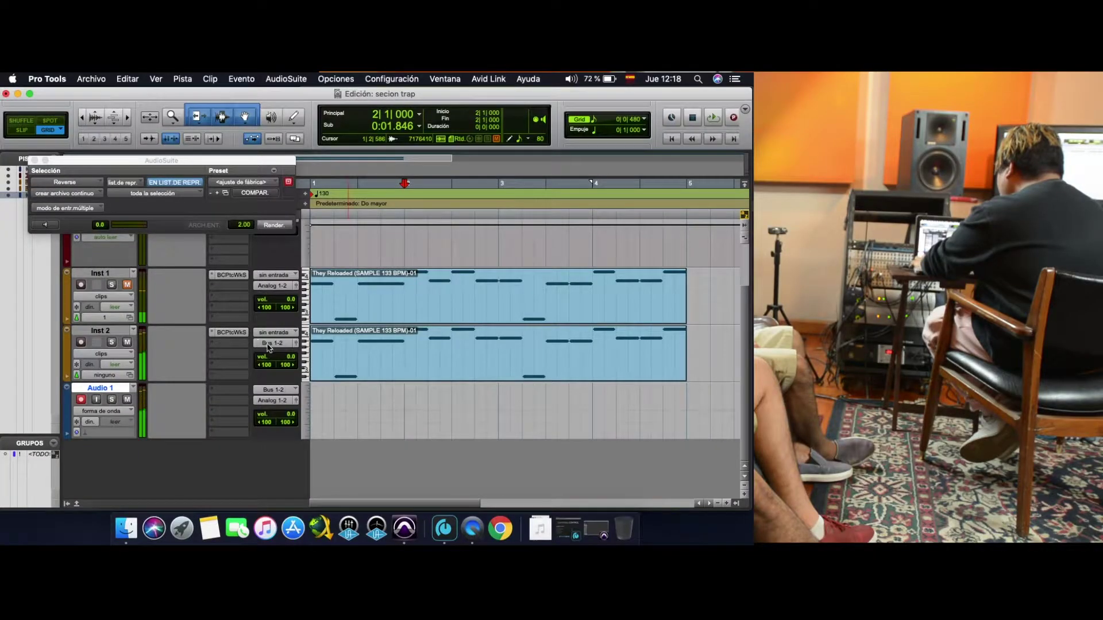
# - Route the output of Inst 2 to Phones 7-8 (Estéreo)
pyautogui.click(268, 344)
pyautogui.moveTo(287, 344)
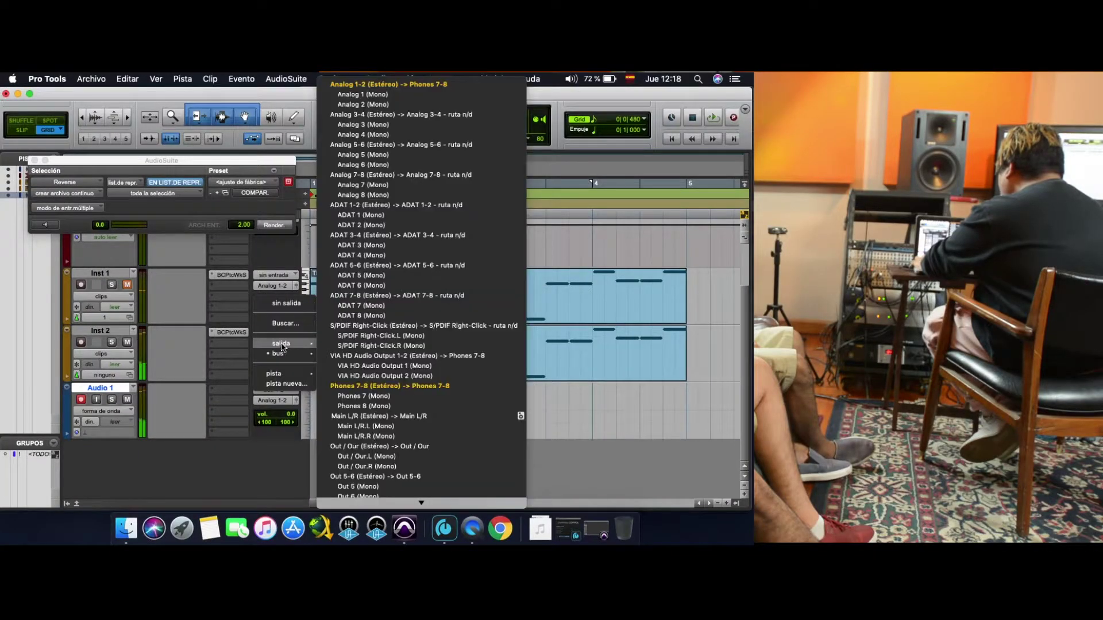
pyautogui.click(358, 386)
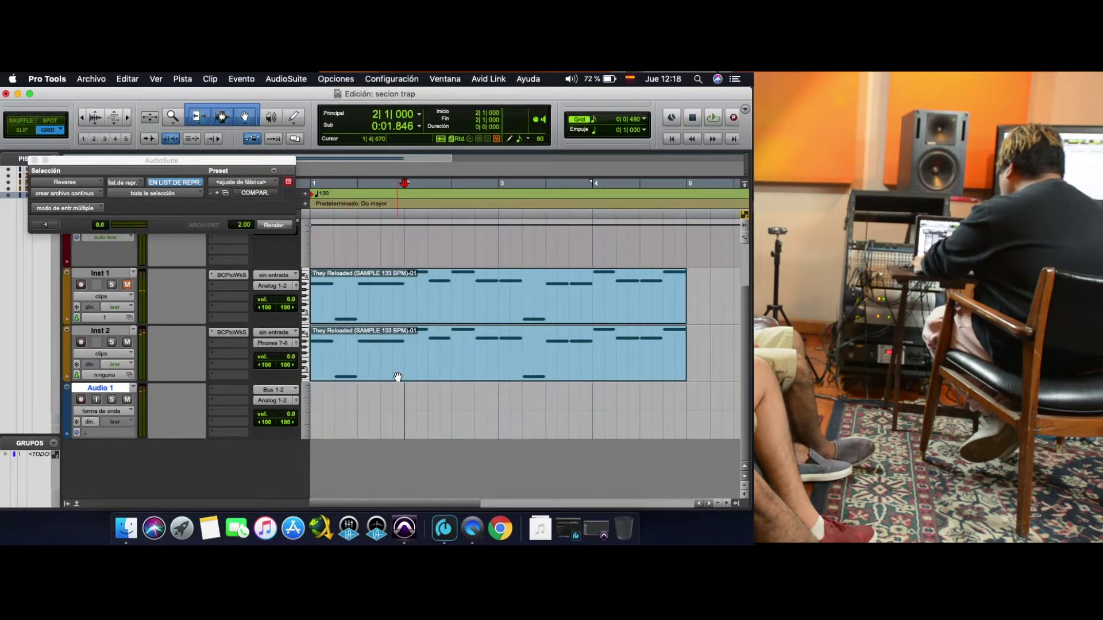
# - Open the Inst 2 clip in the MIDI editor and close the AudioSuite Reverse window
pyautogui.click(397, 377)
pyautogui.rightClick(345, 375)
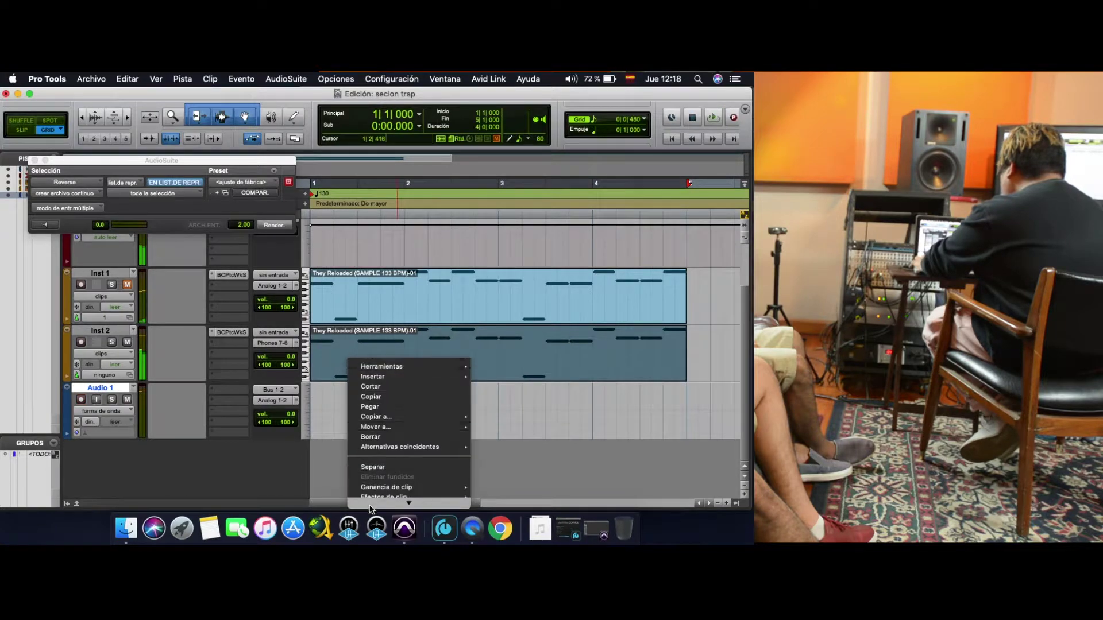
pyautogui.moveTo(370, 506)
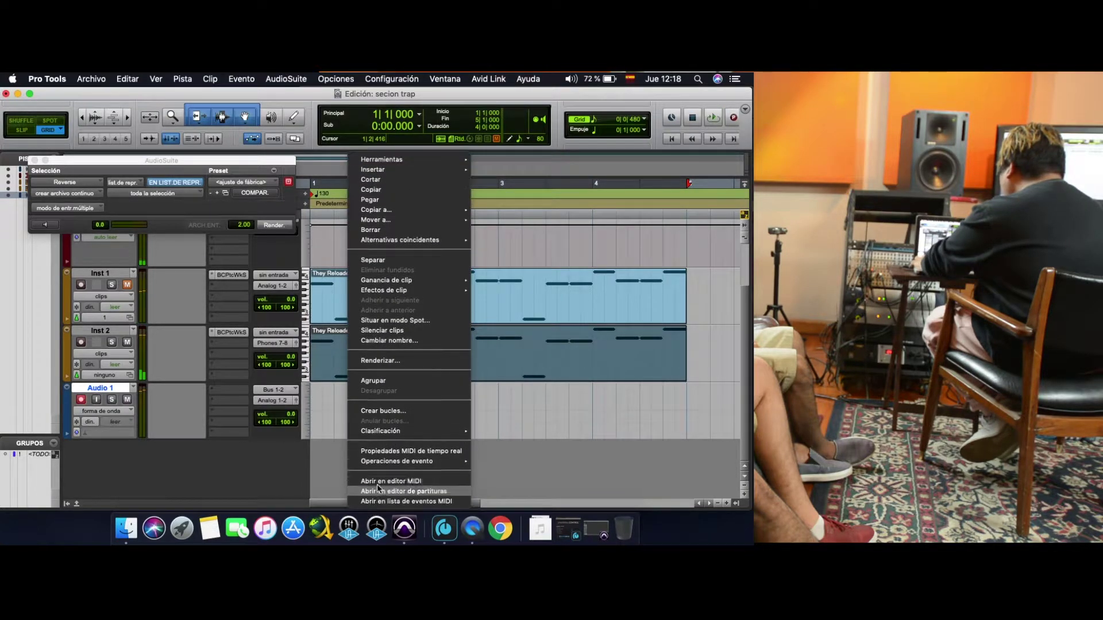
pyautogui.click(380, 482)
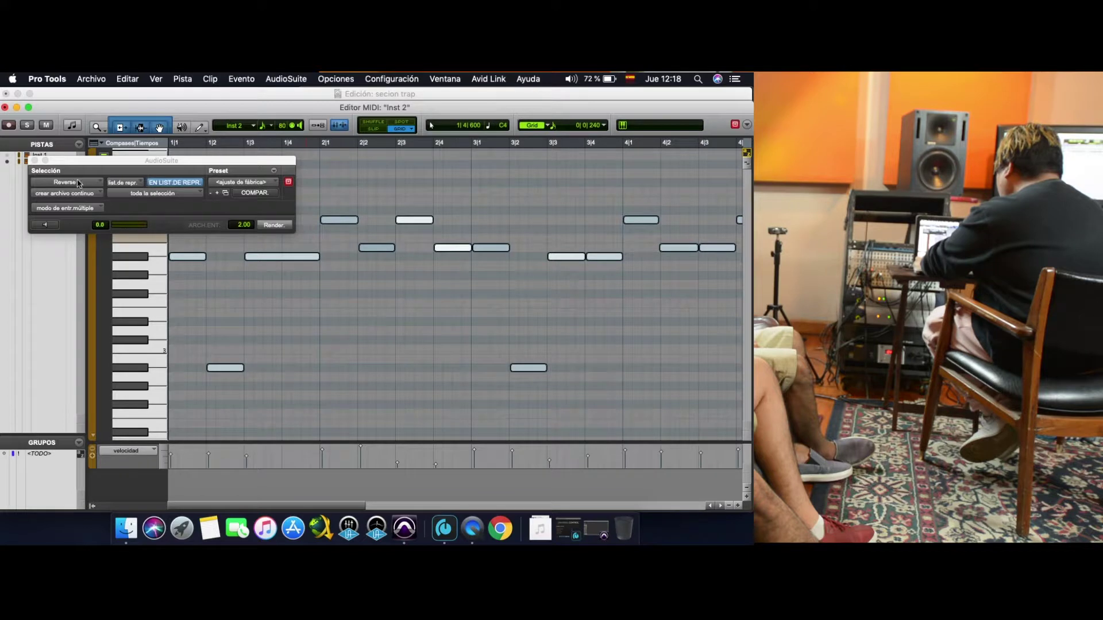
pyautogui.click(34, 161)
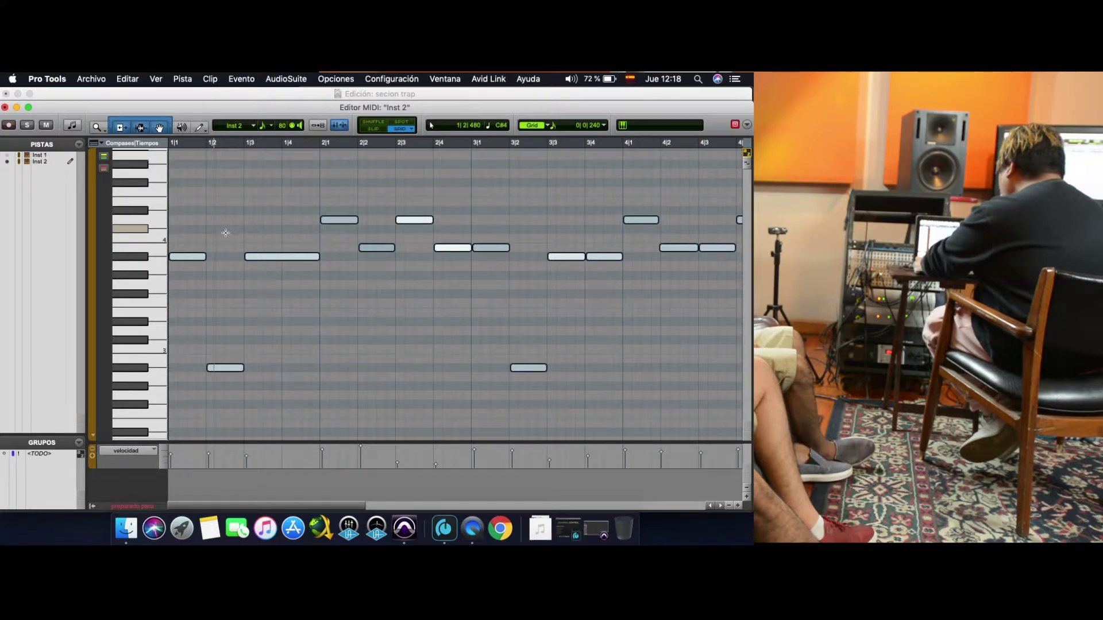
# - Play part of the Inst 2 melody and delete its B3 notes at 2|2 and 2|4
pyautogui.click(226, 232)
pyautogui.press('space')
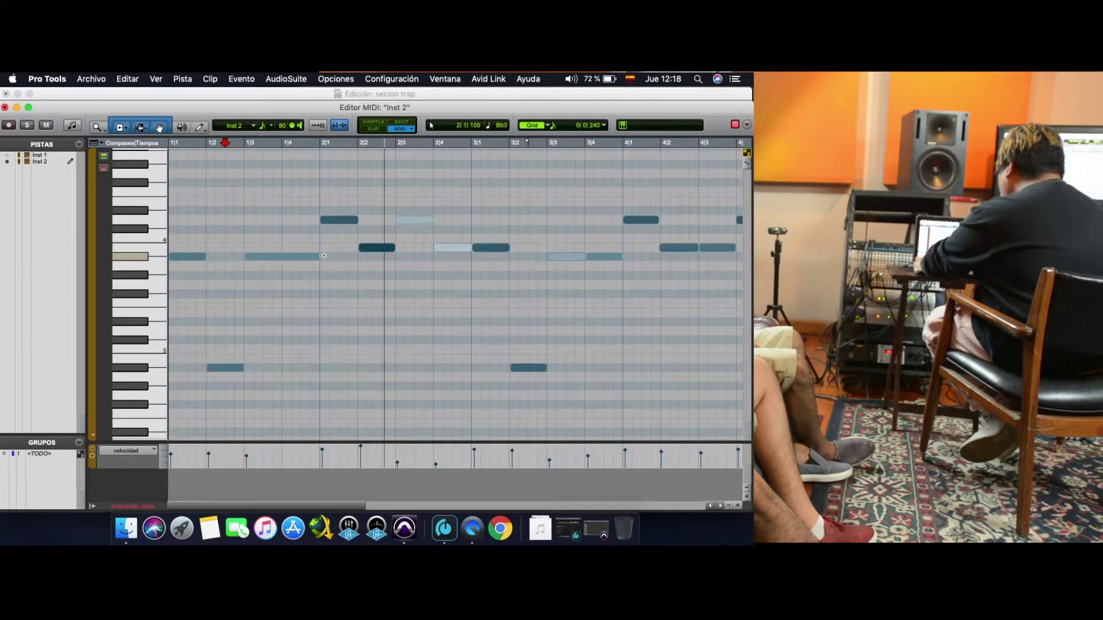
pyautogui.press('space')
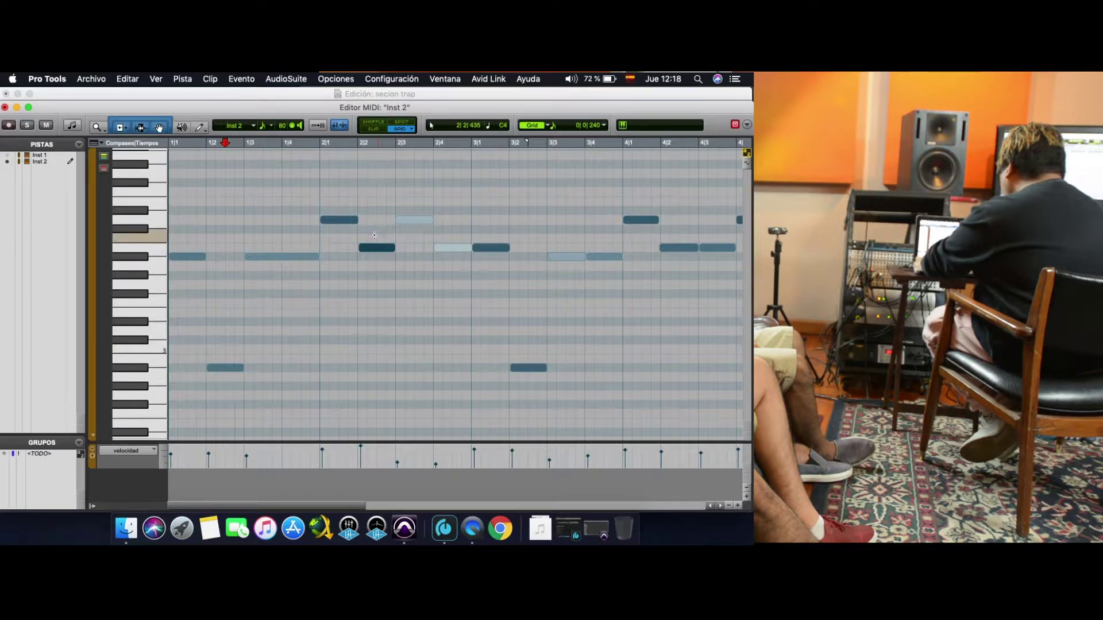
pyautogui.click(374, 247)
pyautogui.press('Delete')
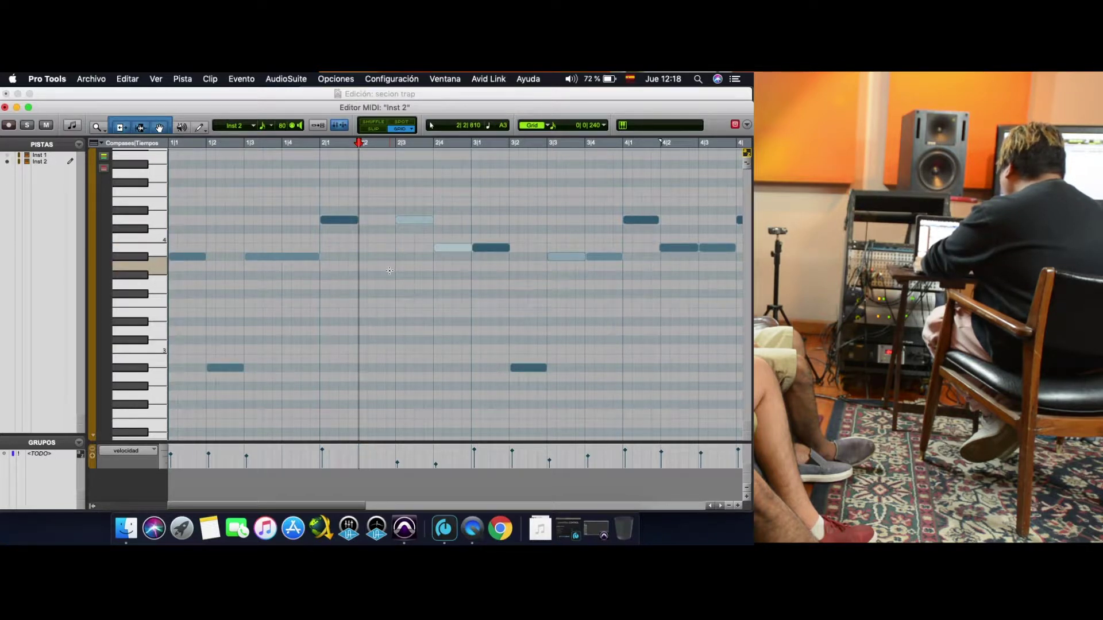
pyautogui.click(454, 247)
pyautogui.press('Delete')
# - Play the Inst 2 melody from the start, delete the B3 note at 4|2 and the D4 note at 4|4, and close the MIDI editor
pyautogui.press('super+a')
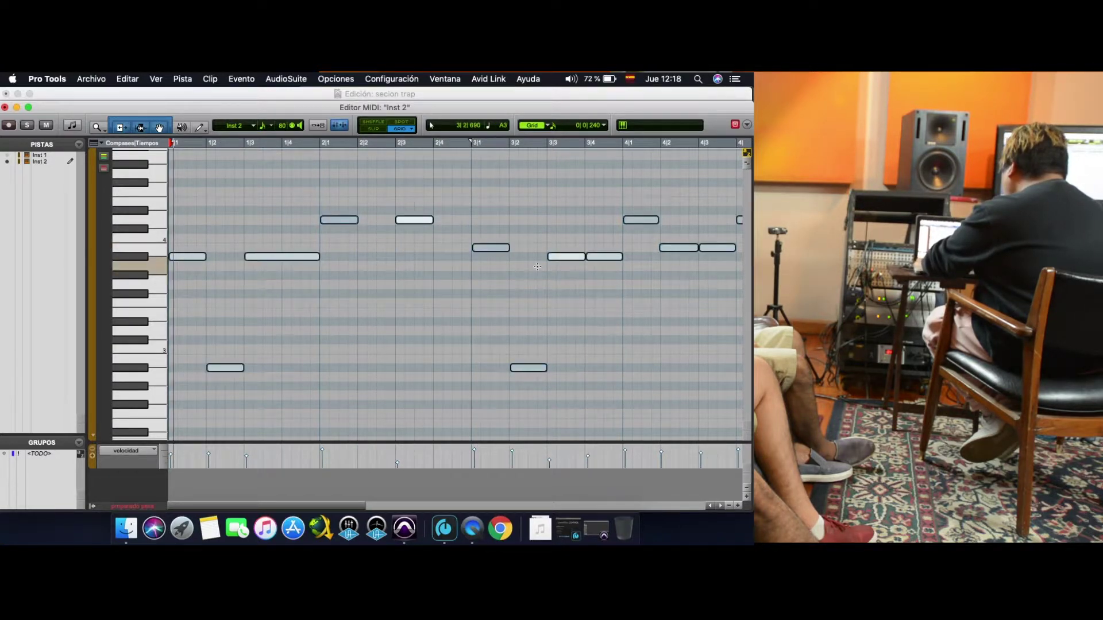
pyautogui.press('space')
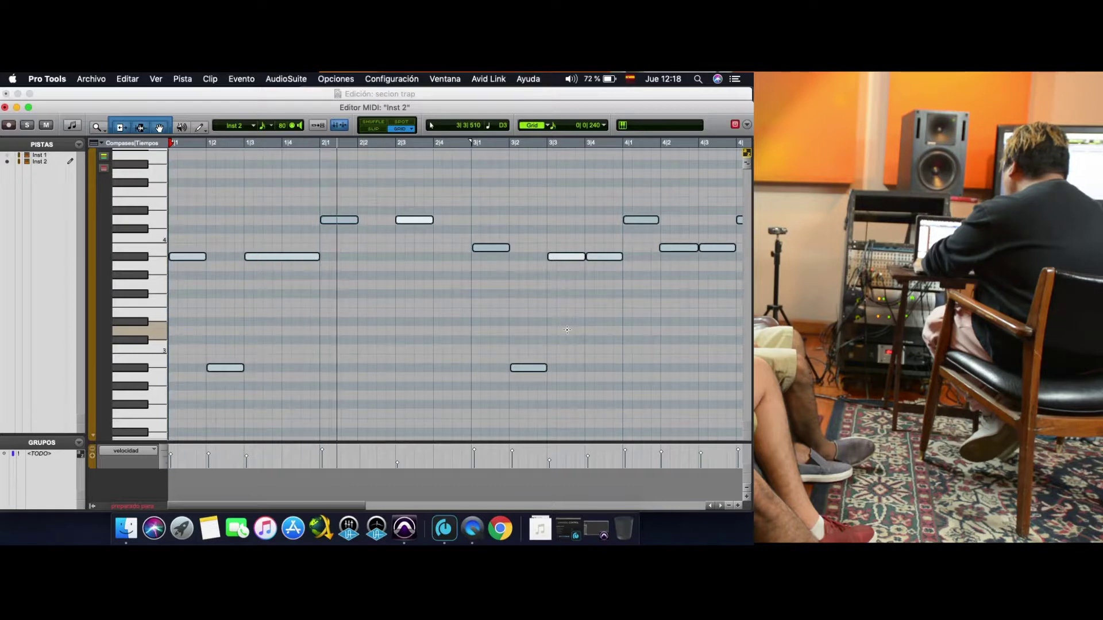
pyautogui.click(571, 268)
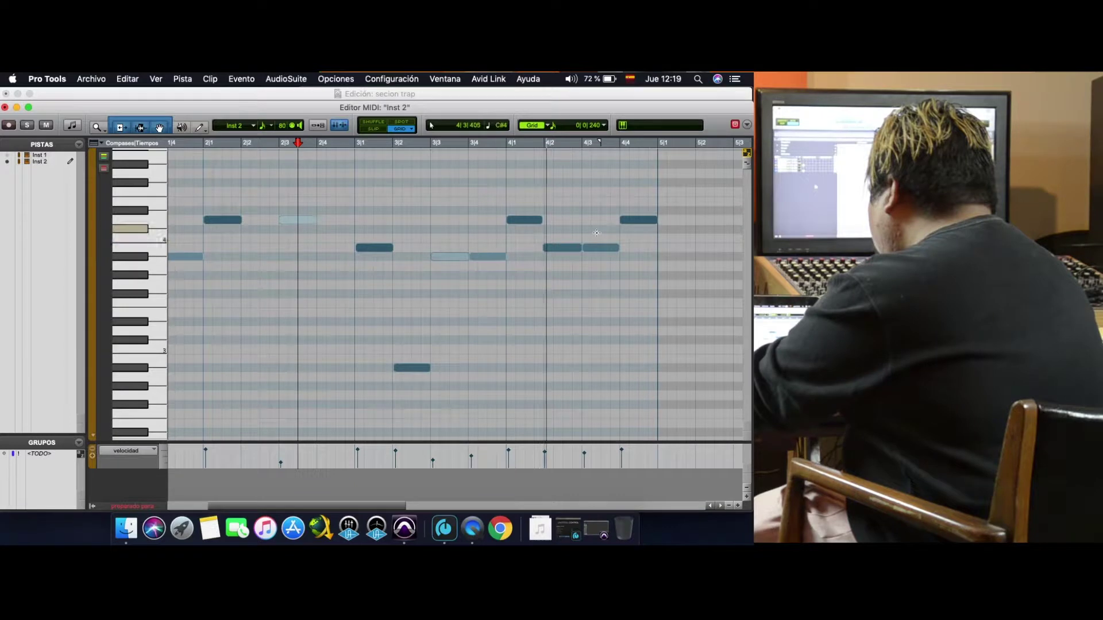
pyautogui.click(562, 248)
pyautogui.press('Delete')
pyautogui.click(649, 220)
pyautogui.press('Delete')
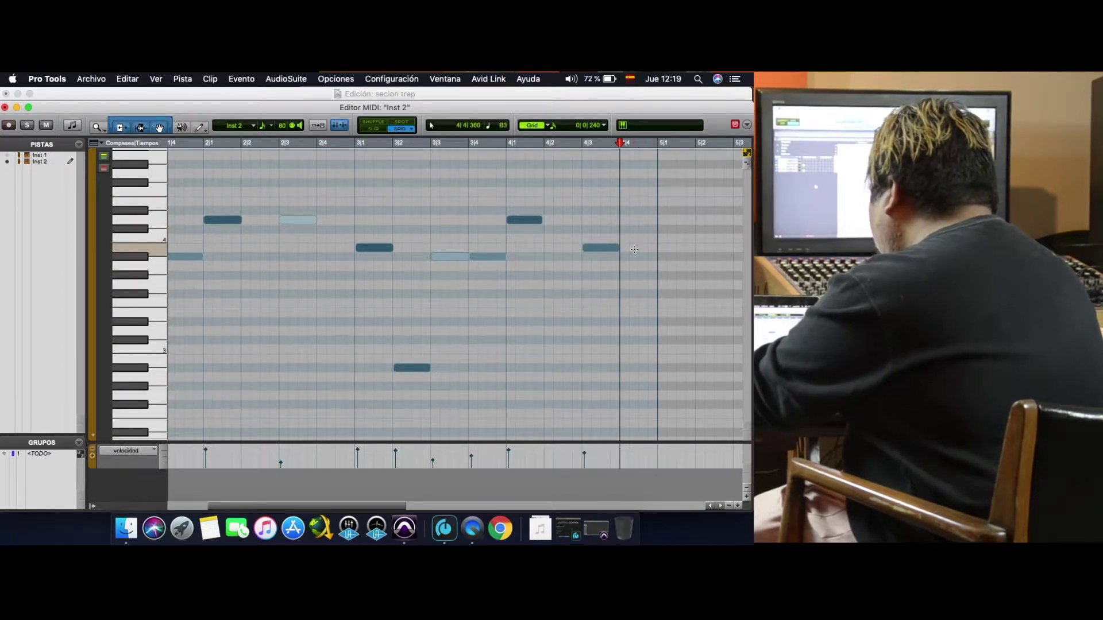
pyautogui.click(4, 108)
# - Route the output of the Inst 2 track to Bus 1-2 (Estéreo)
pyautogui.click(408, 370)
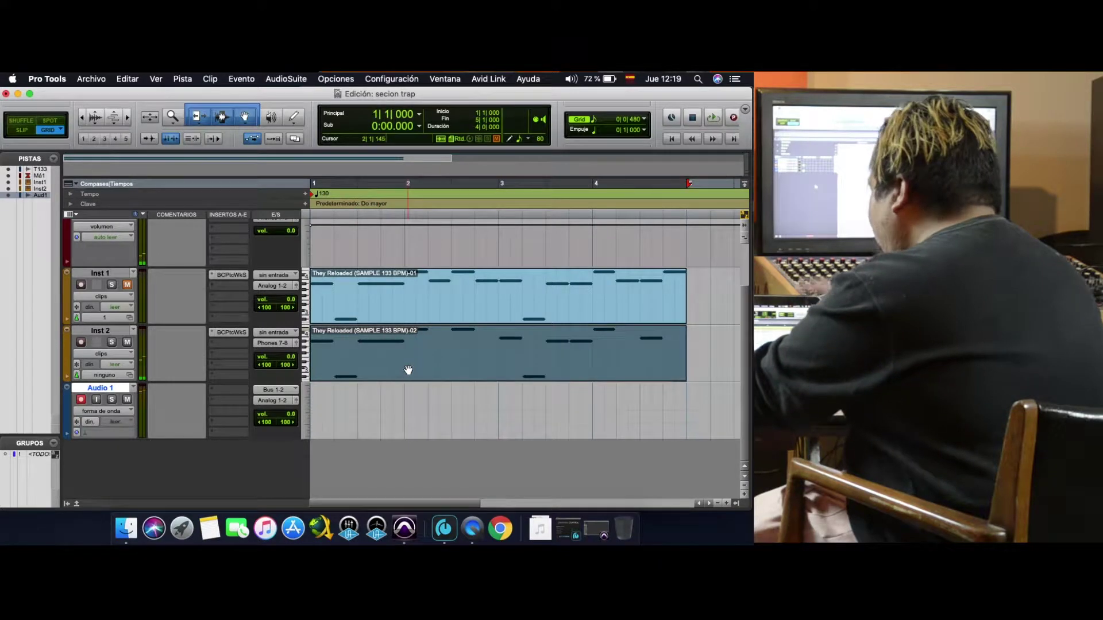
pyautogui.click(281, 344)
pyautogui.moveTo(280, 343)
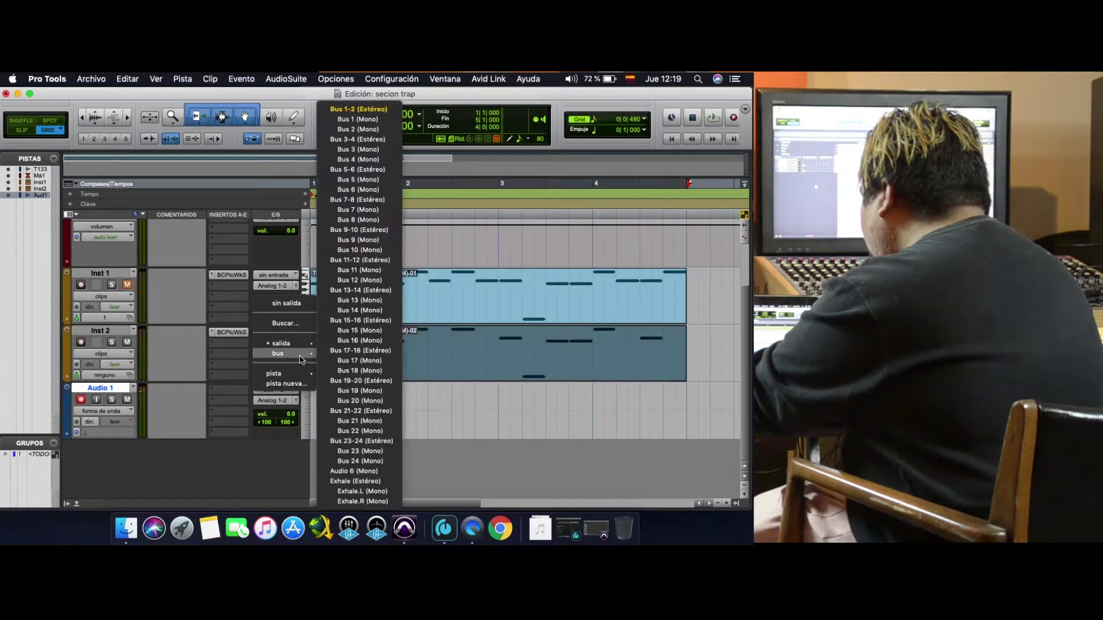
pyautogui.click(355, 109)
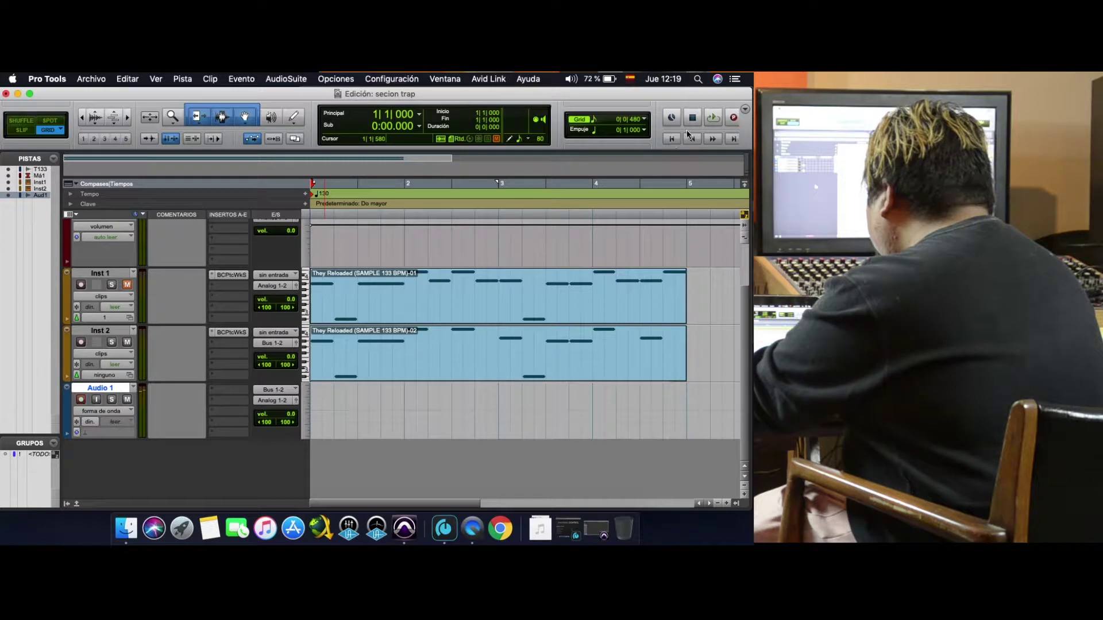
# - Record the thinned Inst 2 melody onto the Audio 1 track from bar 1, stopping past the end of the MIDI clip
pyautogui.click(734, 118)
pyautogui.click(713, 118)
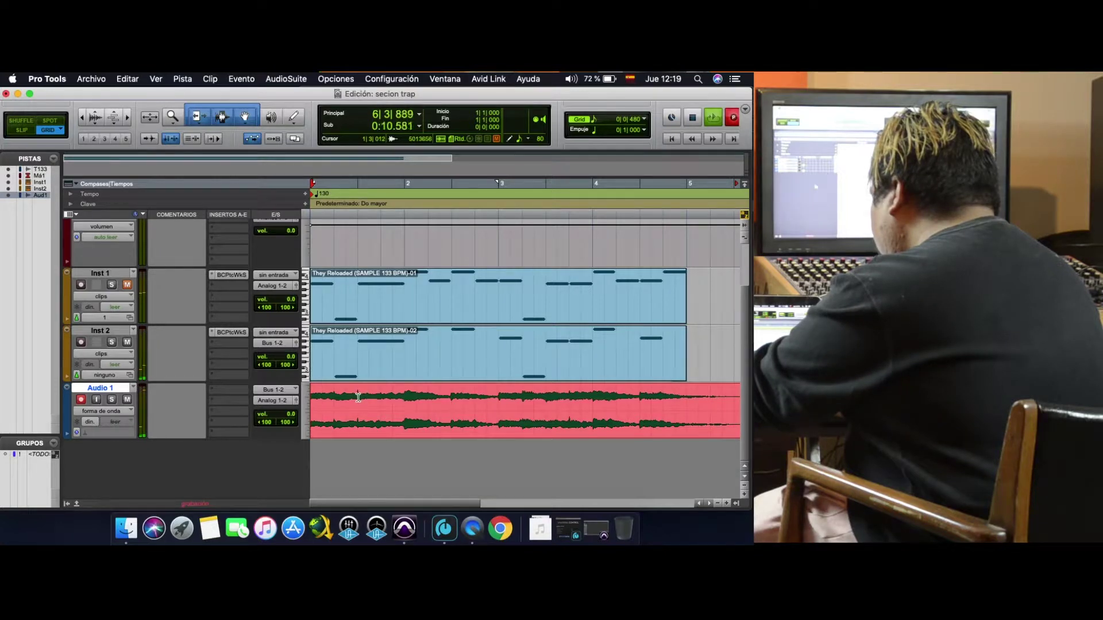
pyautogui.press('space')
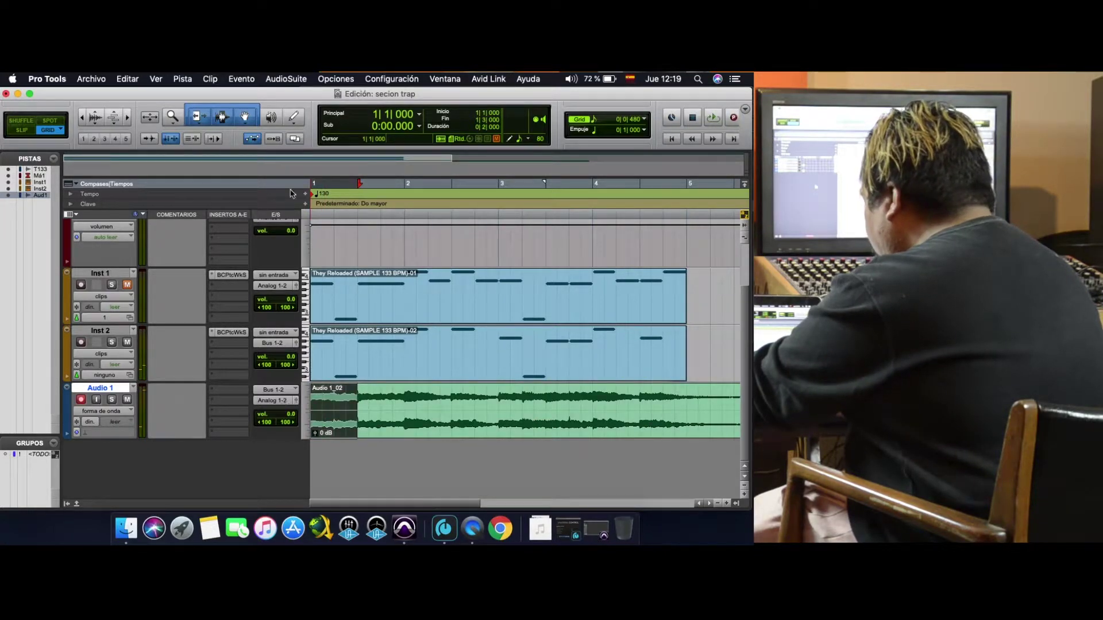
# - Reverse the Audio 1 sections from 1|1 to 1|3 and from 1|3 to 2|1 separately with AudioSuite Reverse
pyautogui.click(272, 81)
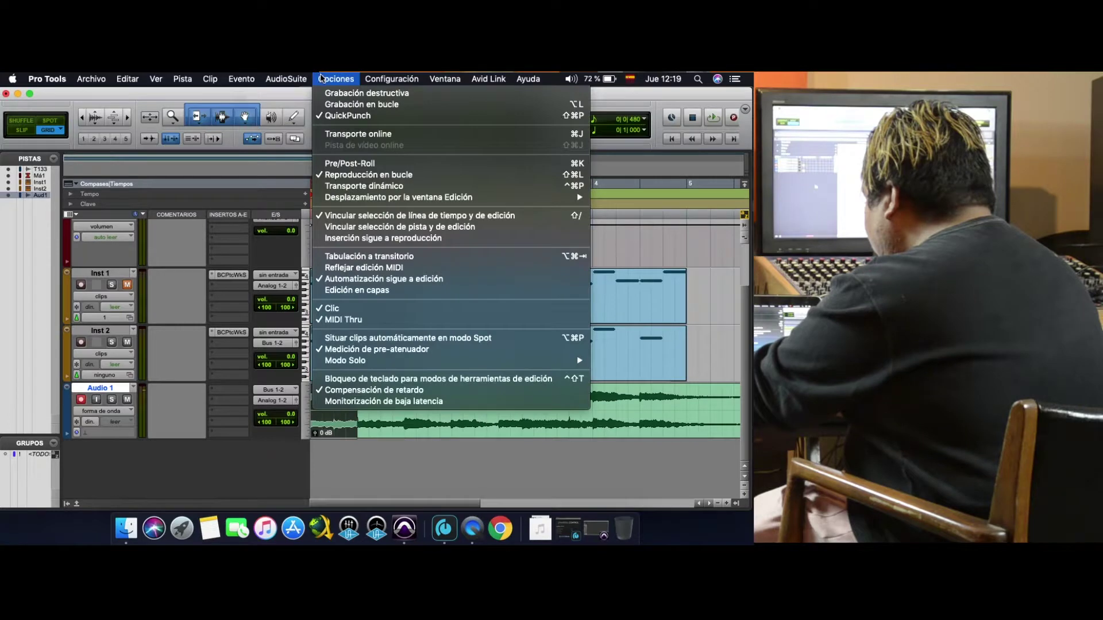
pyautogui.moveTo(249, 82)
pyautogui.moveTo(272, 118)
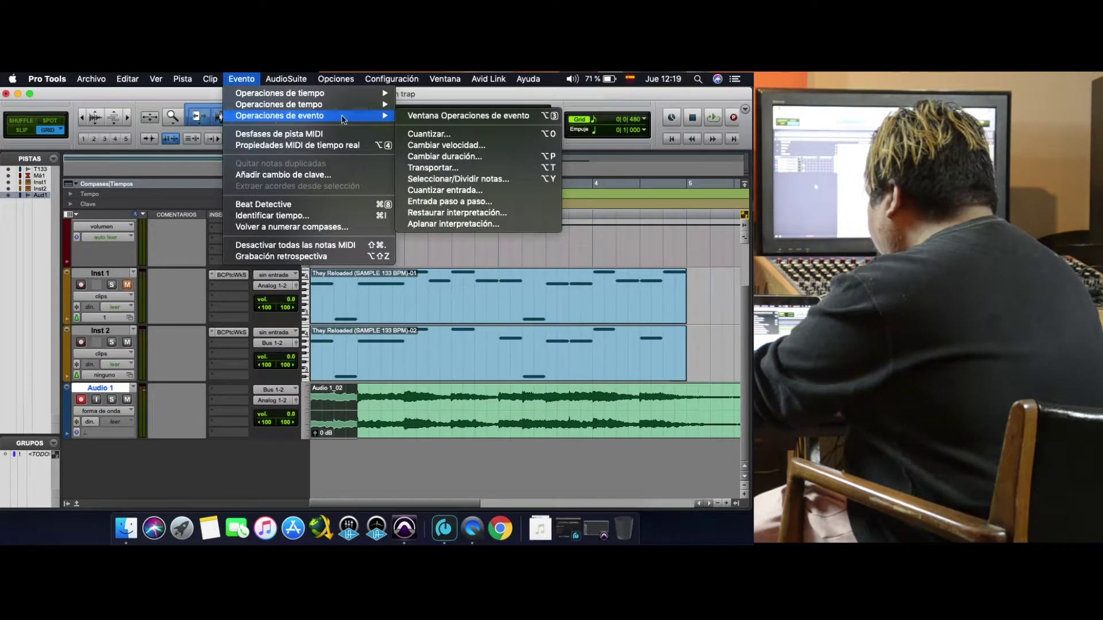
pyautogui.moveTo(285, 79)
pyautogui.moveTo(293, 228)
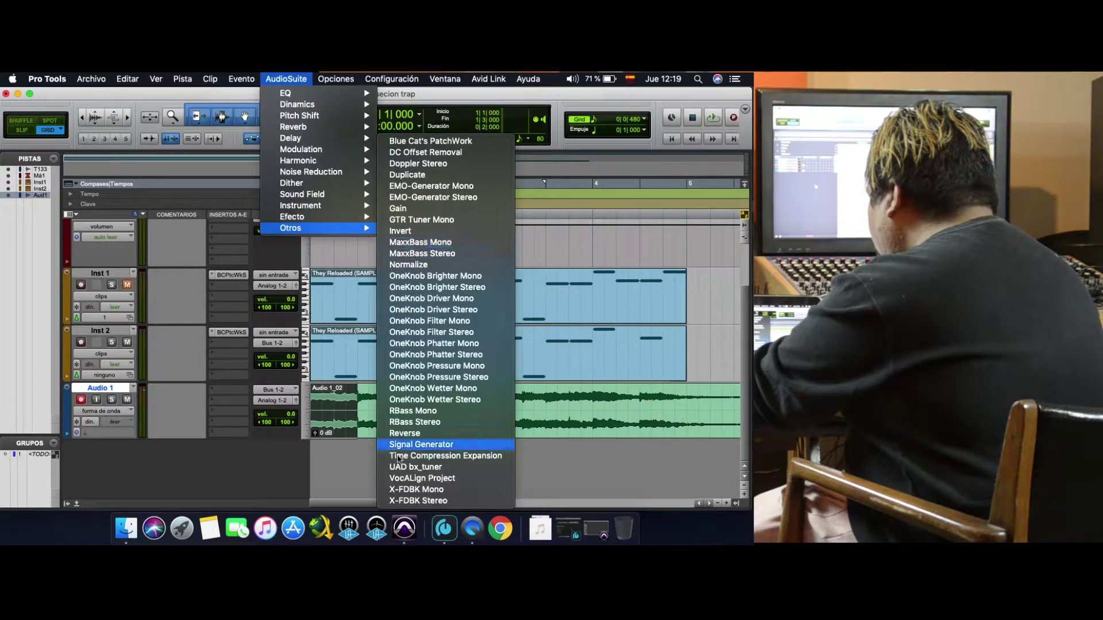
pyautogui.click(402, 433)
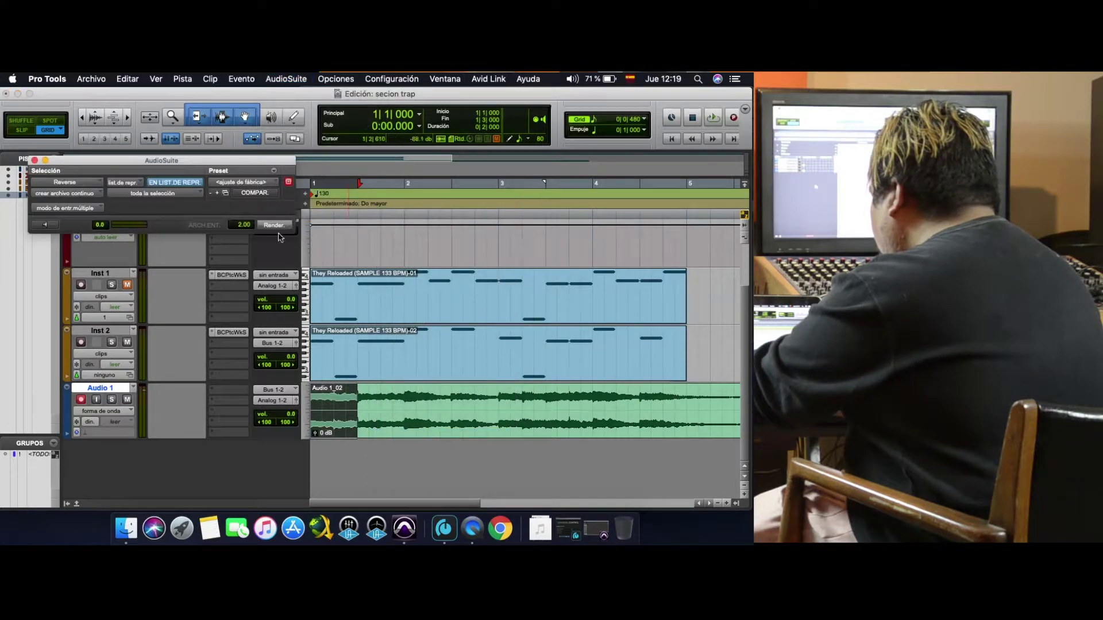
pyautogui.moveTo(399, 394); pyautogui.dragTo(360, 398)
pyautogui.click(280, 229)
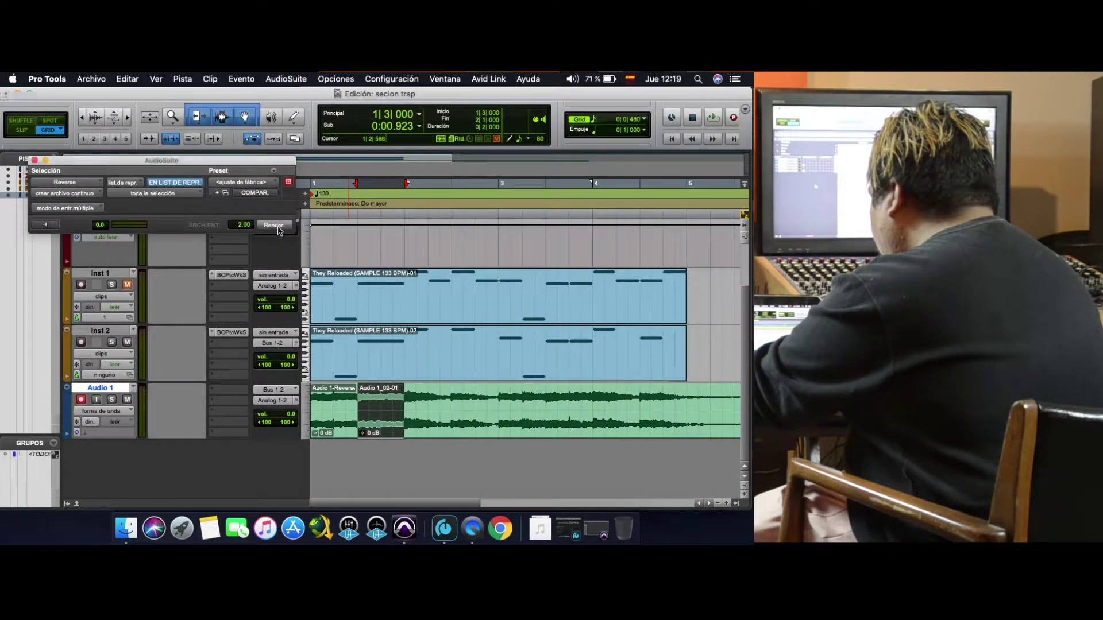
# - Render the Audio 1 sections from 2|1 to 2|3 and from 2|3 to 3|1 separately in reverse
pyautogui.moveTo(452, 398); pyautogui.dragTo(396, 404)
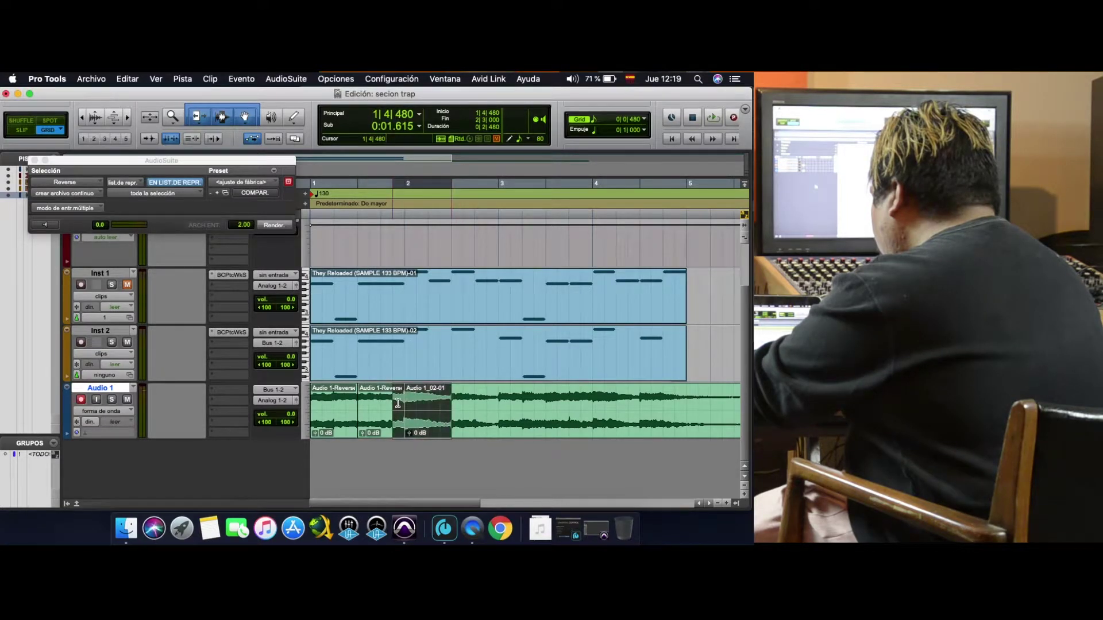
pyautogui.click(278, 226)
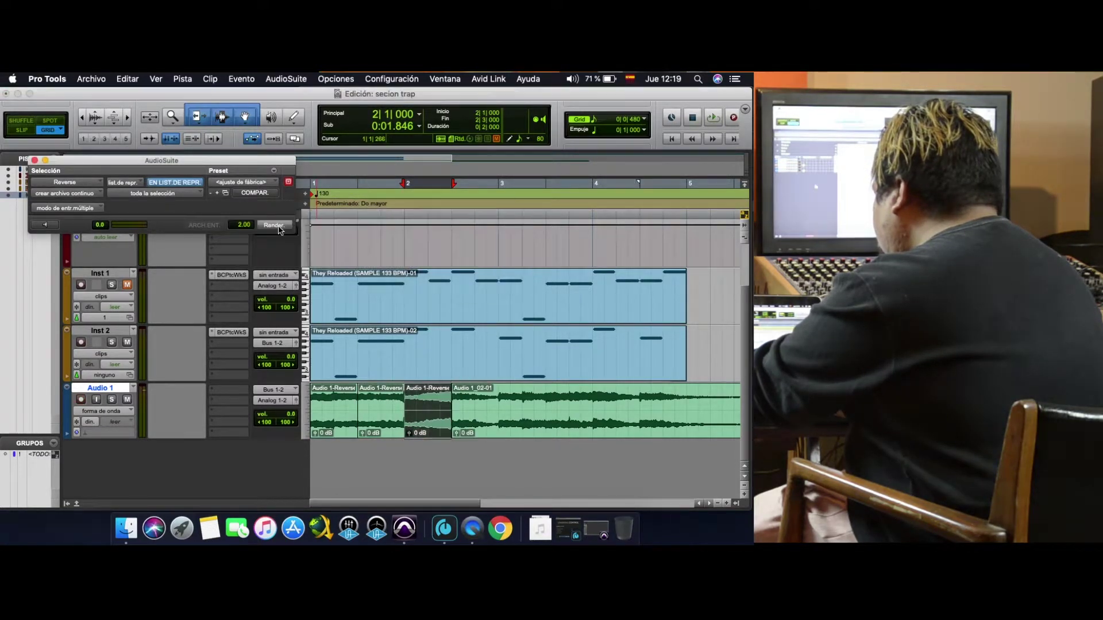
pyautogui.press('space')
pyautogui.press('space')
pyautogui.moveTo(498, 396); pyautogui.dragTo(451, 397)
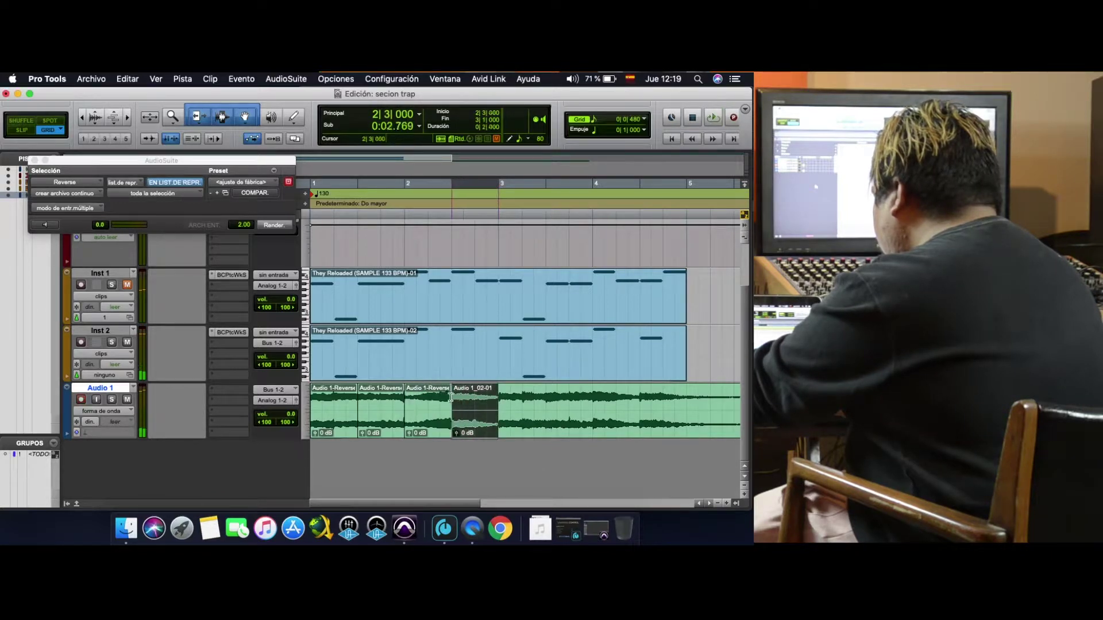
pyautogui.click(268, 225)
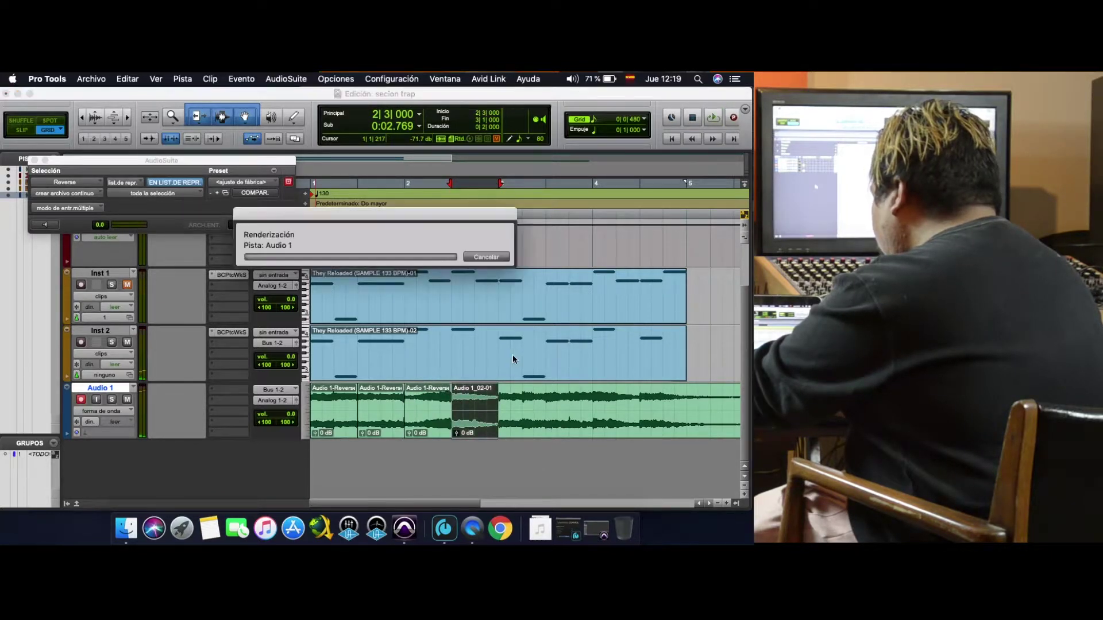
# - Render the Audio 1 sections from 3|1 to 3|3 and from 3|3 to 4|1 separately in reverse
pyautogui.moveTo(545, 397); pyautogui.dragTo(503, 393)
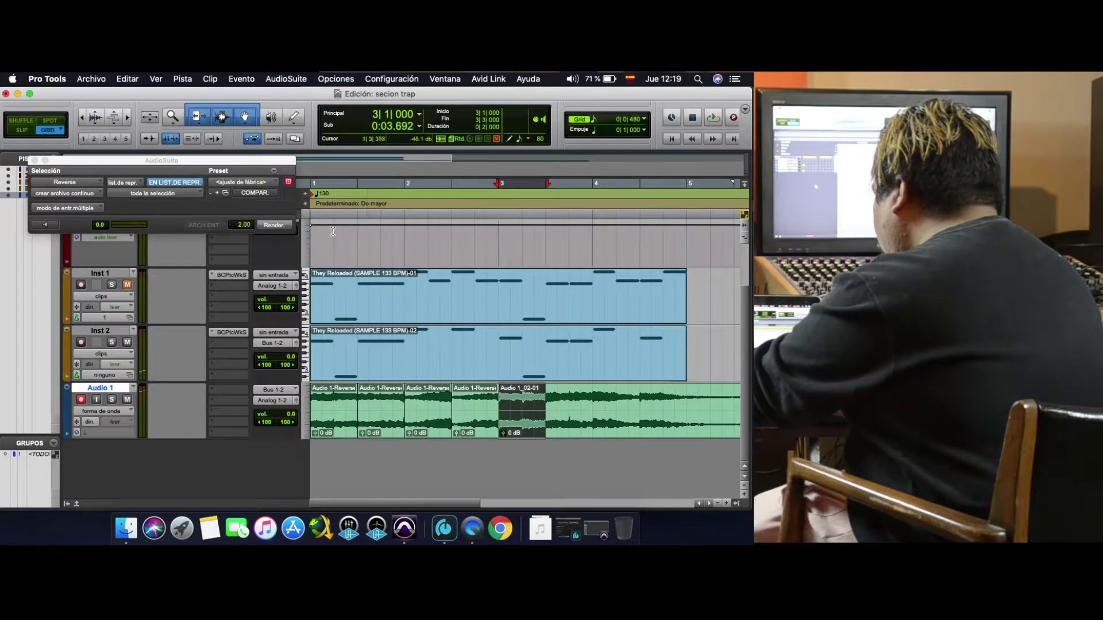
pyautogui.click(285, 226)
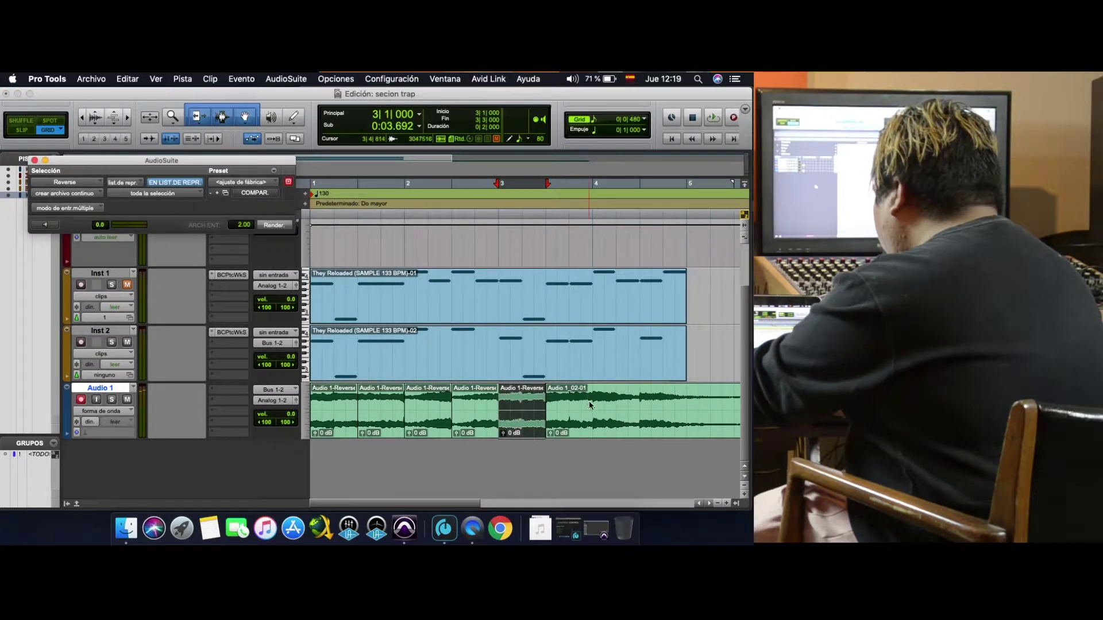
pyautogui.moveTo(589, 404); pyautogui.dragTo(551, 404)
pyautogui.click(285, 226)
# - Render the Audio 1 sections from 4|1 to 4|3 and from 4|3 to 5|1 separately in reverse
pyautogui.moveTo(635, 406); pyautogui.dragTo(590, 404)
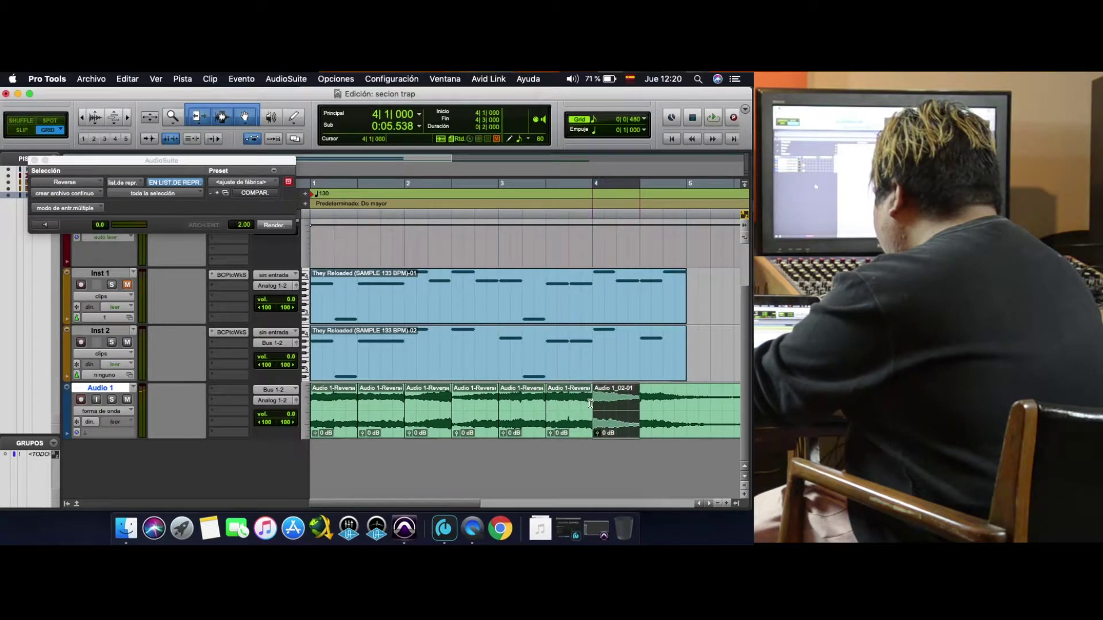
pyautogui.click(276, 226)
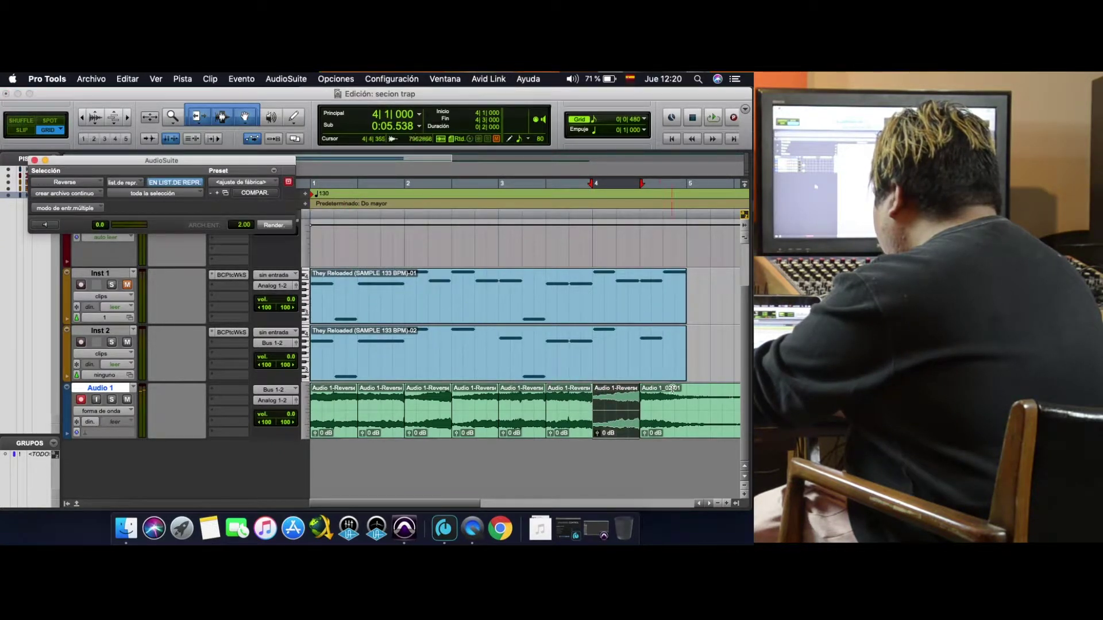
pyautogui.moveTo(682, 395); pyautogui.dragTo(639, 397)
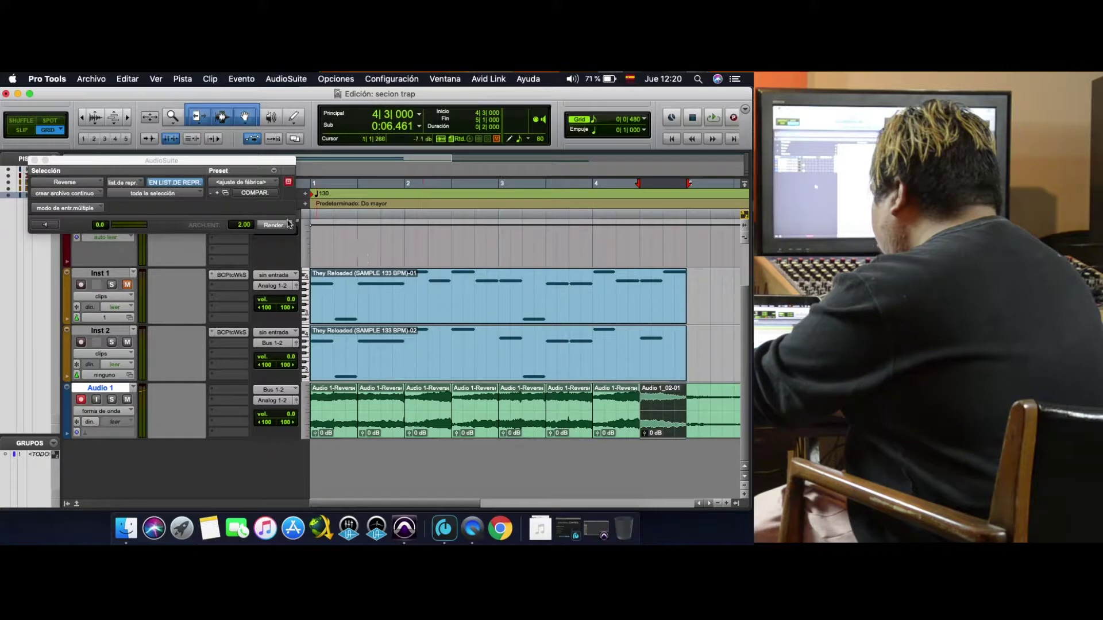
pyautogui.click(270, 223)
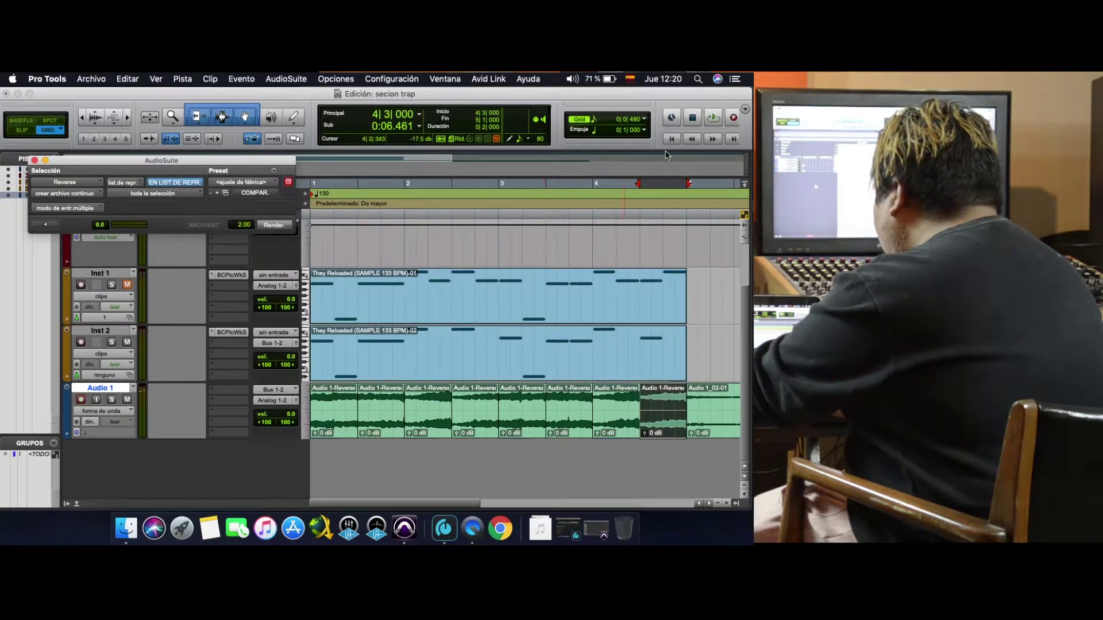
# - Play the reversed audio from the start of the session and close the AudioSuite Reverse window
pyautogui.press('Return')
pyautogui.press('space')
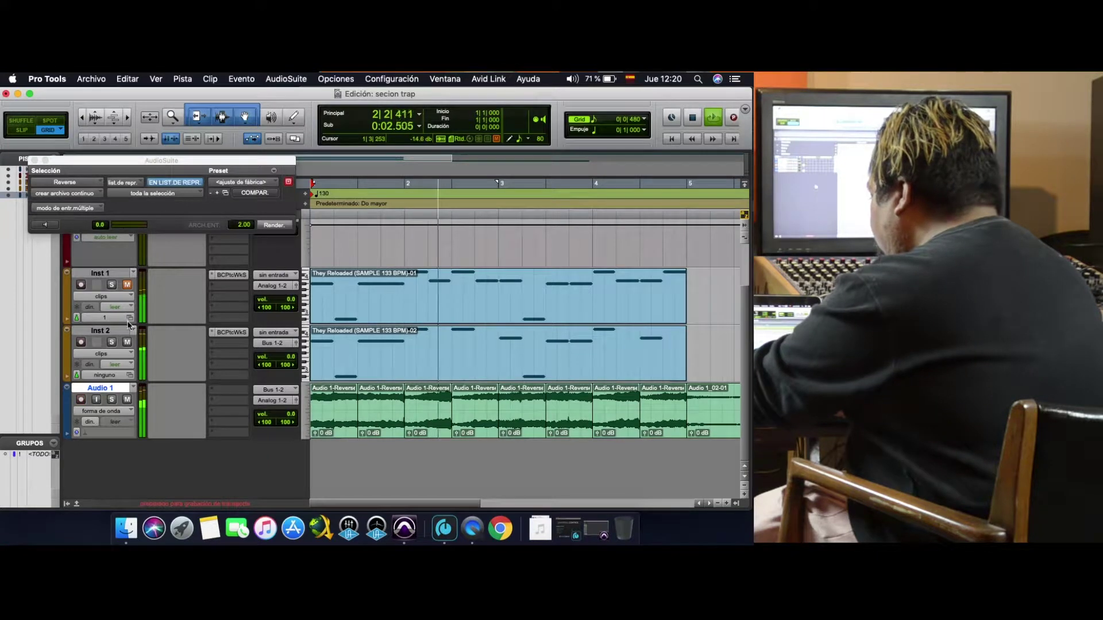
pyautogui.click(34, 161)
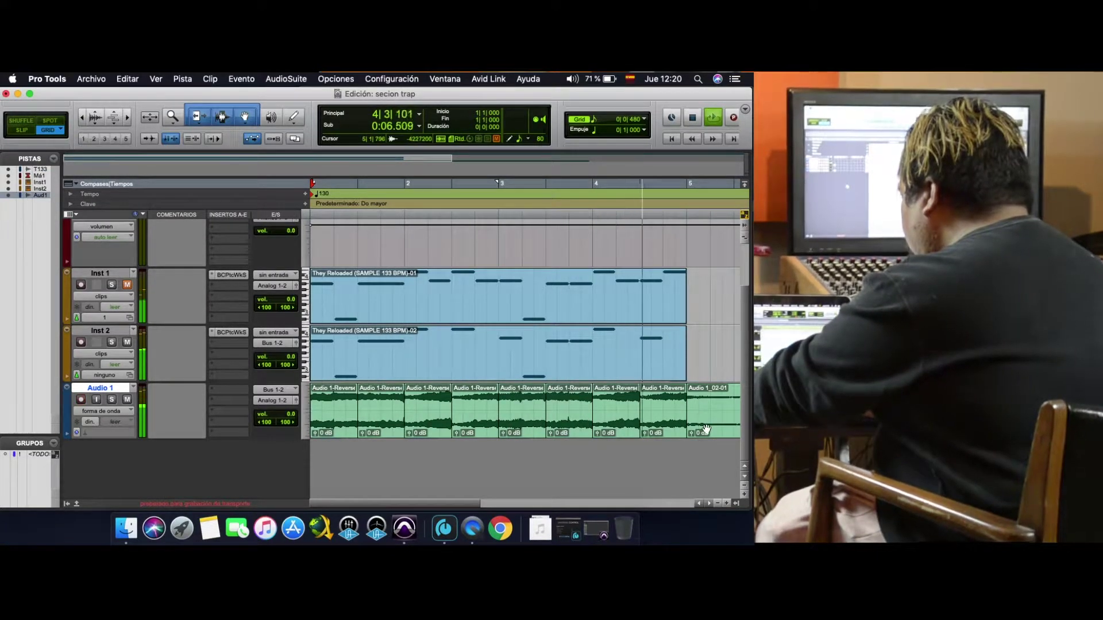
# - Stop playback and delete the leftover unreversed Audio 1 clip after 5|1
pyautogui.click(706, 429)
pyautogui.press('space')
pyautogui.press('Delete')
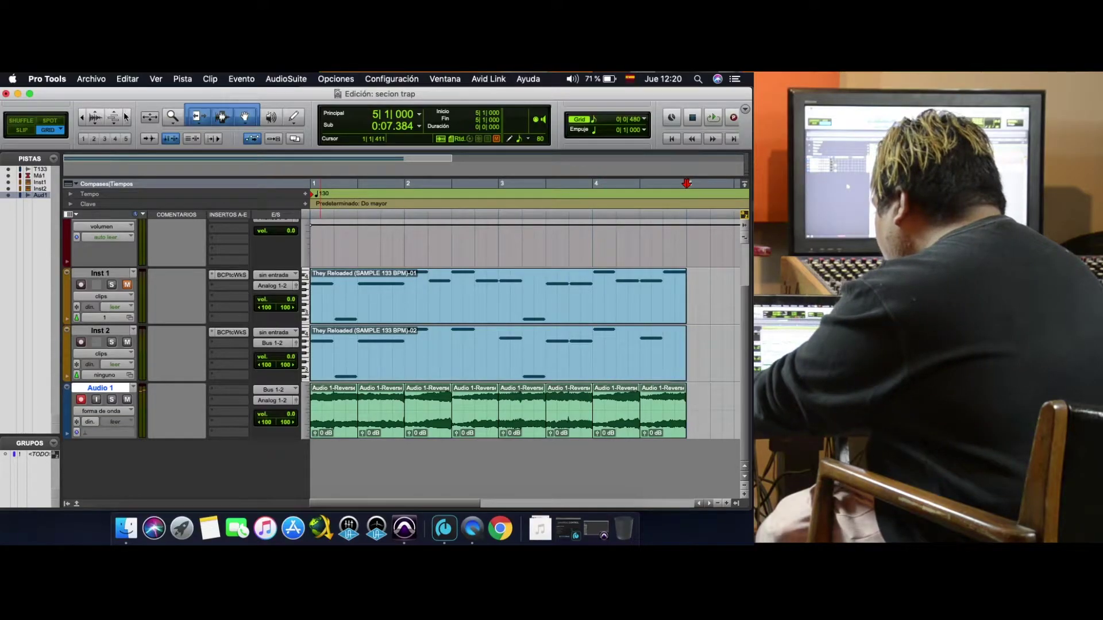
# - Add a short fade from 1|2|924 to 1|3|000 where the first two reversed Audio 1 clips meet
pyautogui.click(126, 117)
pyautogui.press('super+bracketright')
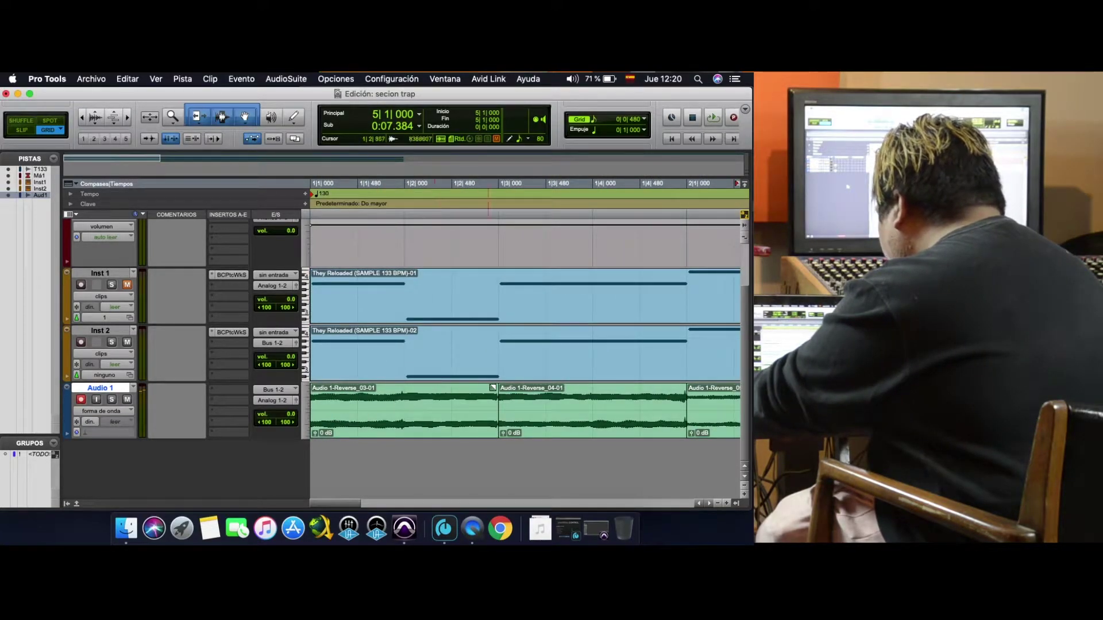
pyautogui.moveTo(498, 389); pyautogui.dragTo(496, 386)
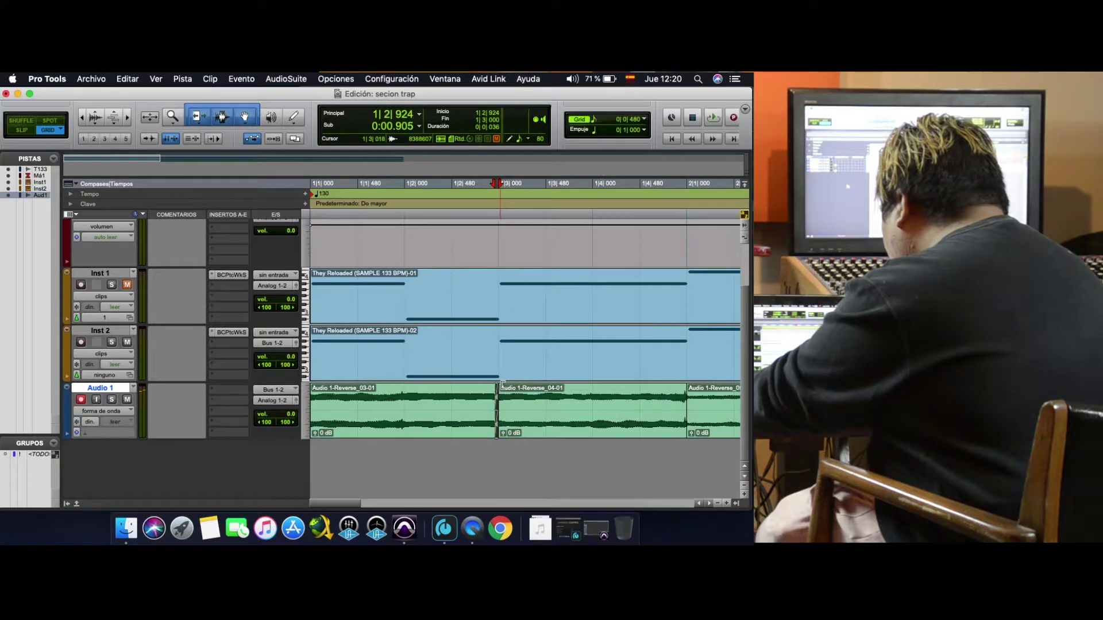
pyautogui.click(502, 386)
pyautogui.click(519, 403)
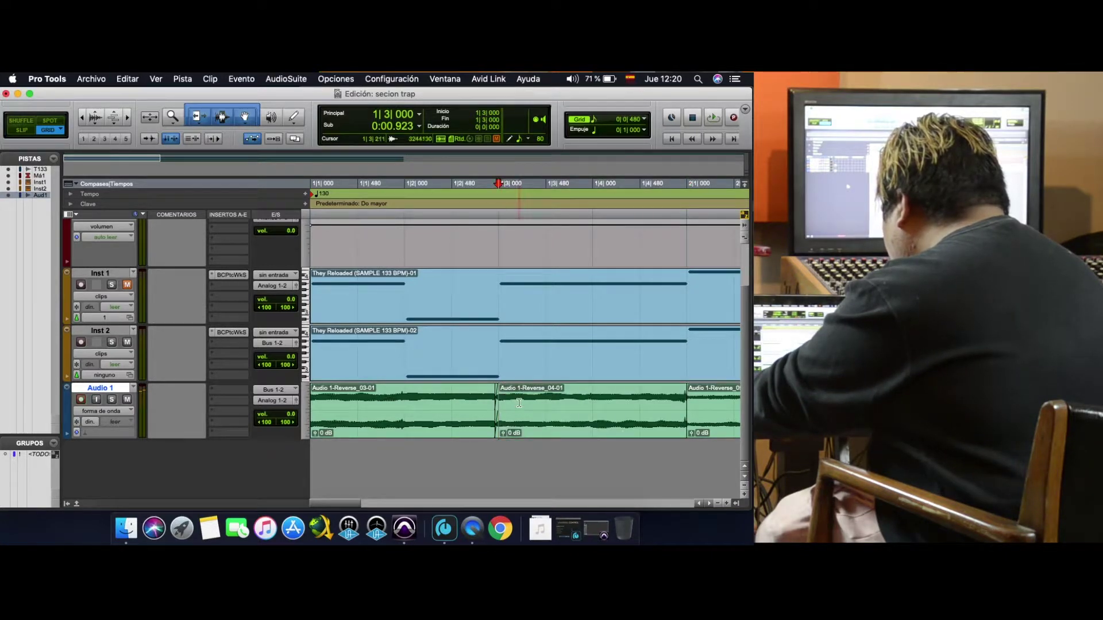
# - Play across the fade at 1|3 and add a fade-in from 1|1|000 to 1|1|060 on the first reversed clip
pyautogui.click(379, 391)
pyautogui.press('space')
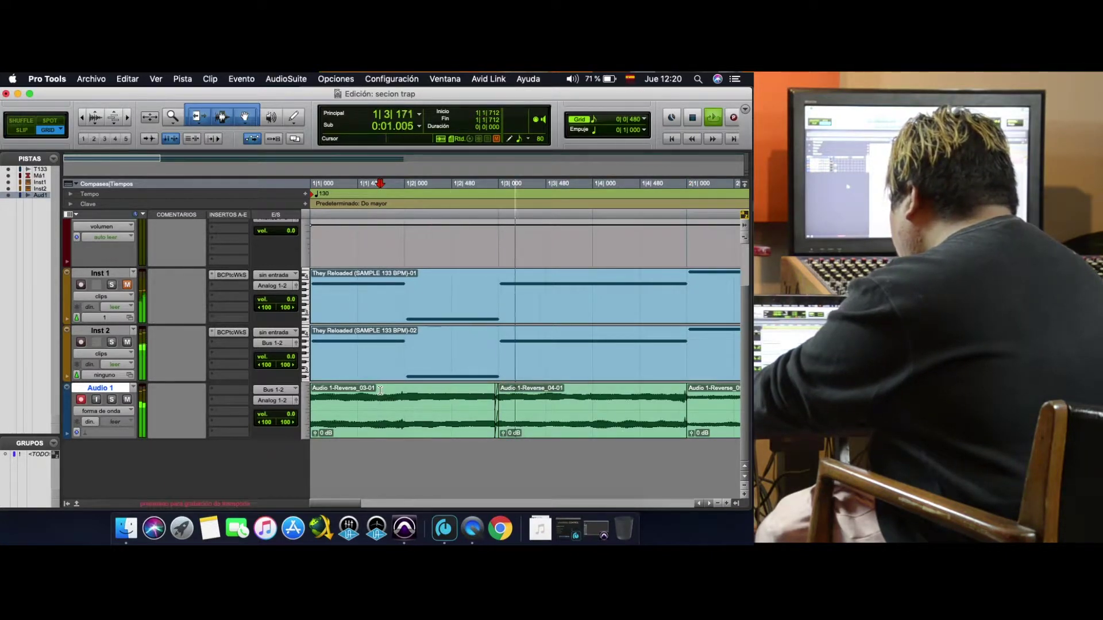
pyautogui.press('space')
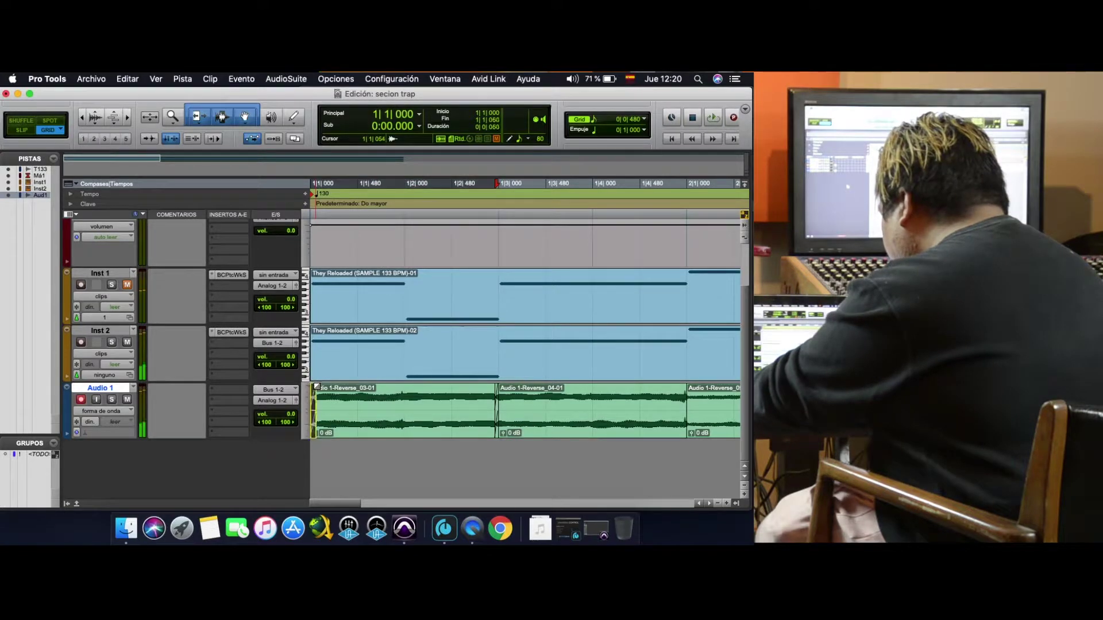
pyautogui.click(519, 398)
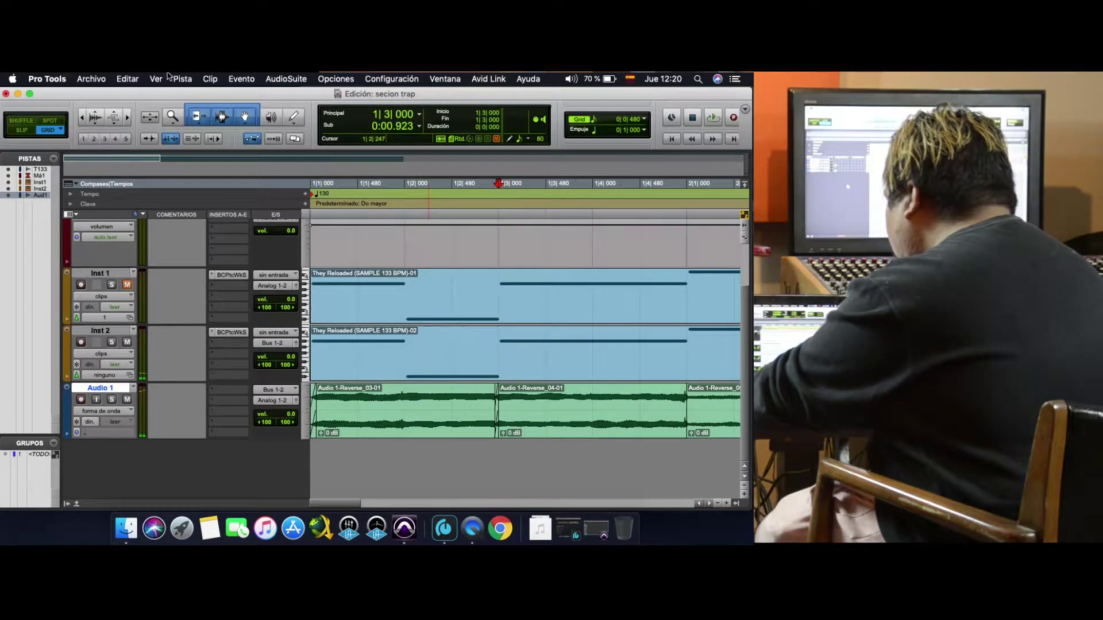
# - Add a fade-out from 1|2|904 to 1|2|924 on the first reversed clip and a fade-in from 2|1|000 to 2|1|012 on the third
pyautogui.click(127, 117)
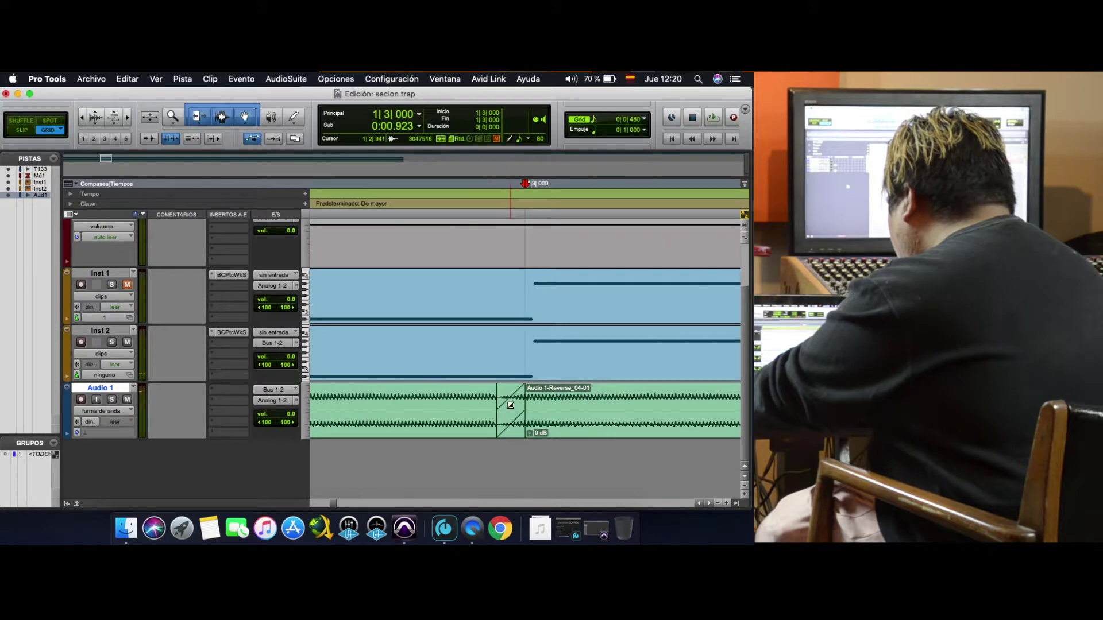
pyautogui.moveTo(490, 390); pyautogui.dragTo(481, 391)
pyautogui.hscroll(5, 577, 395)
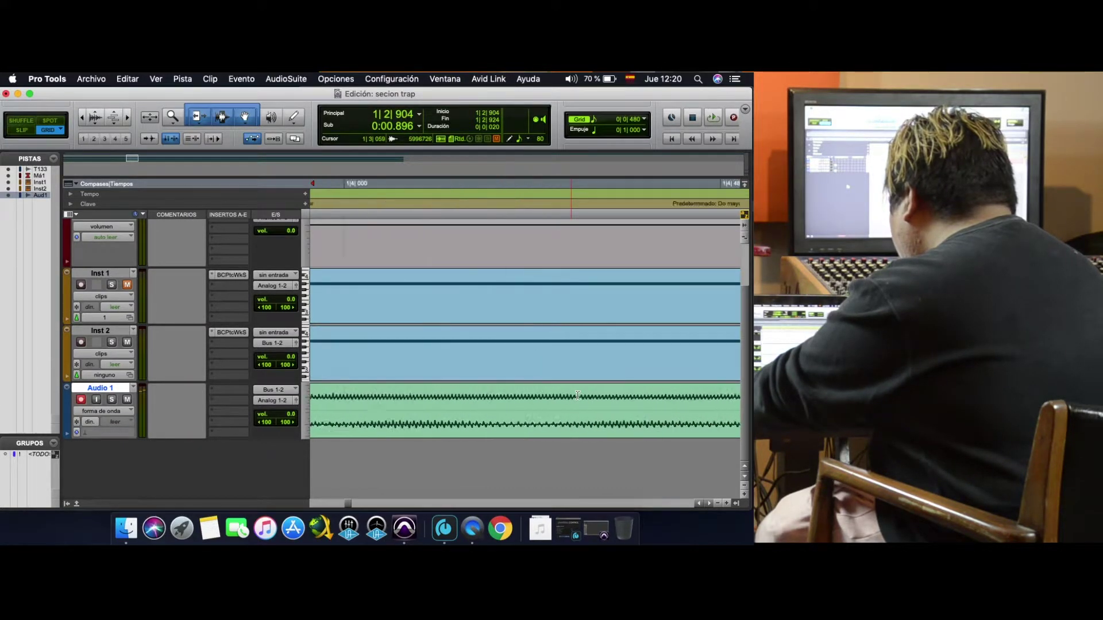
pyautogui.hscroll(3, 577, 395)
pyautogui.moveTo(415, 388); pyautogui.dragTo(427, 389)
# - Add short fades on Audio 1 at the 2|3 and 3|1 clip boundaries, with the fade-in at 3|1 ending at 3|1|018
pyautogui.hscroll(4, 521, 396)
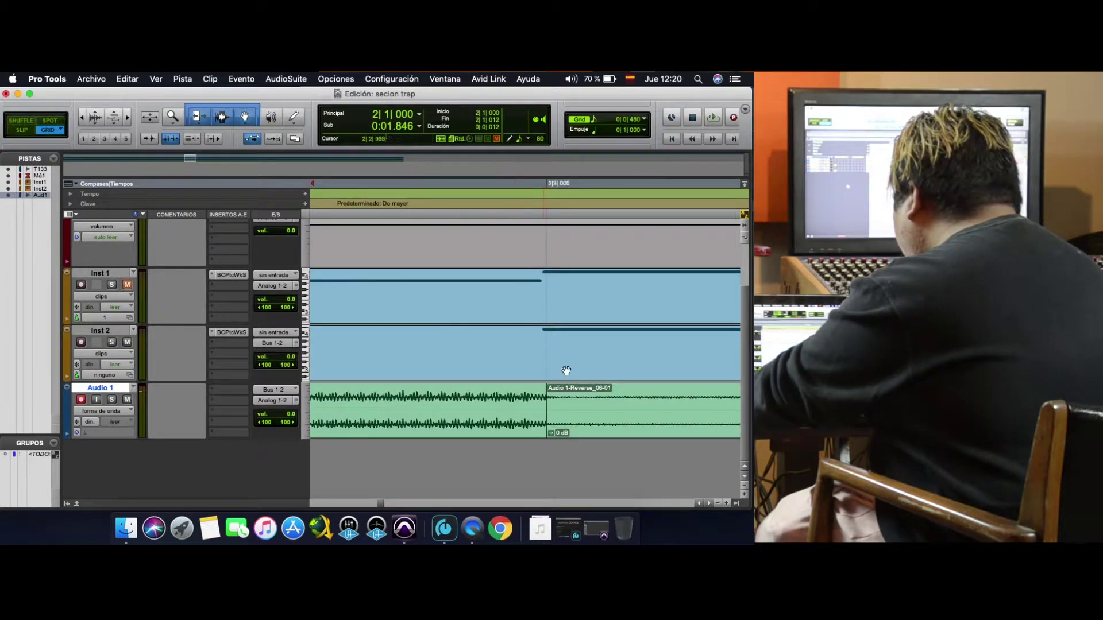
pyautogui.moveTo(546, 389)
pyautogui.mouseDown()
pyautogui.moveTo(534, 390)
pyautogui.moveTo(560, 390)
pyautogui.mouseUp()
pyautogui.hscroll(3, 560, 391)
pyautogui.hscroll(3, 560, 390)
pyautogui.moveTo(468, 396); pyautogui.dragTo(487, 395)
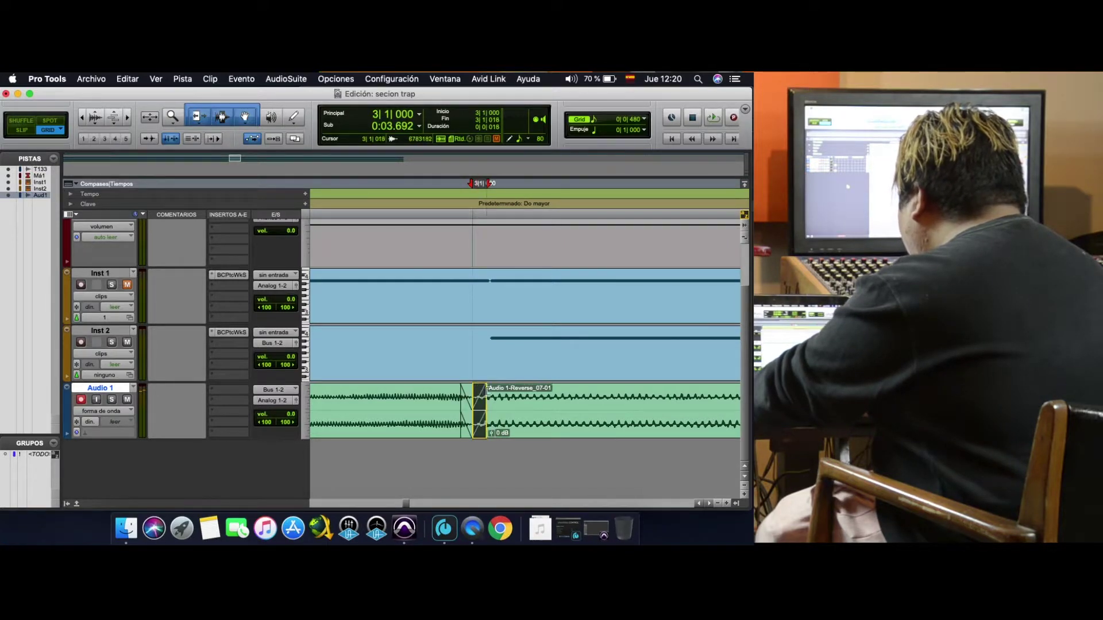
# - Add short fade-ins on the reversed Audio 1 clips, from 3|3|000 to 3|3|016 and from 4|1|000 to 4|1|012
pyautogui.hscroll(4, 487, 388)
pyautogui.scroll(1, 528, 387)
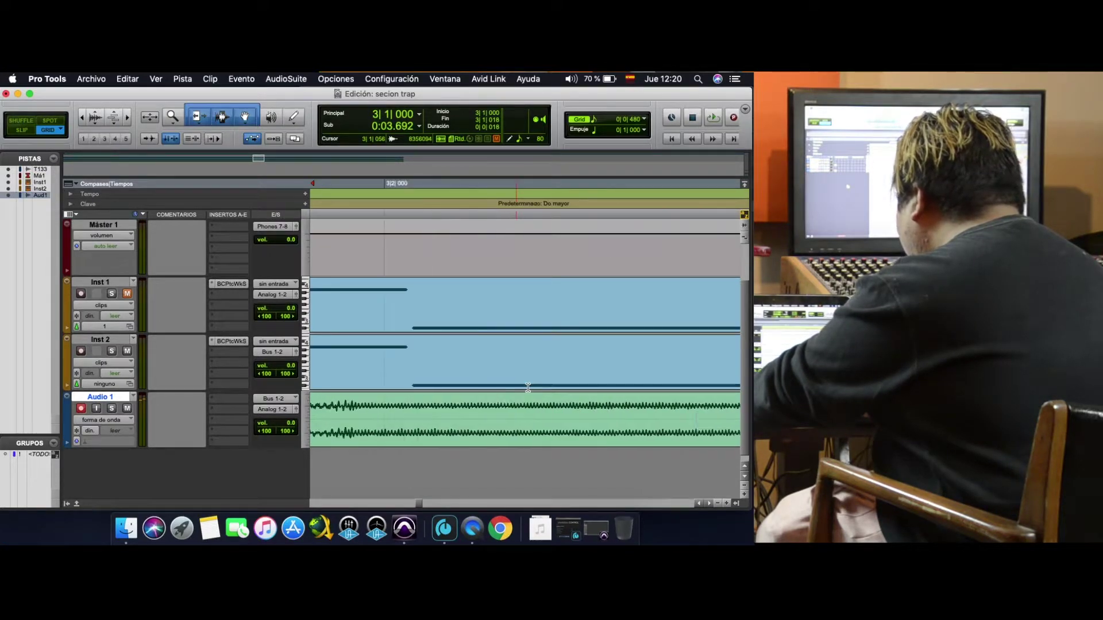
pyautogui.scroll(-1, 528, 387)
pyautogui.hscroll(3, 528, 388)
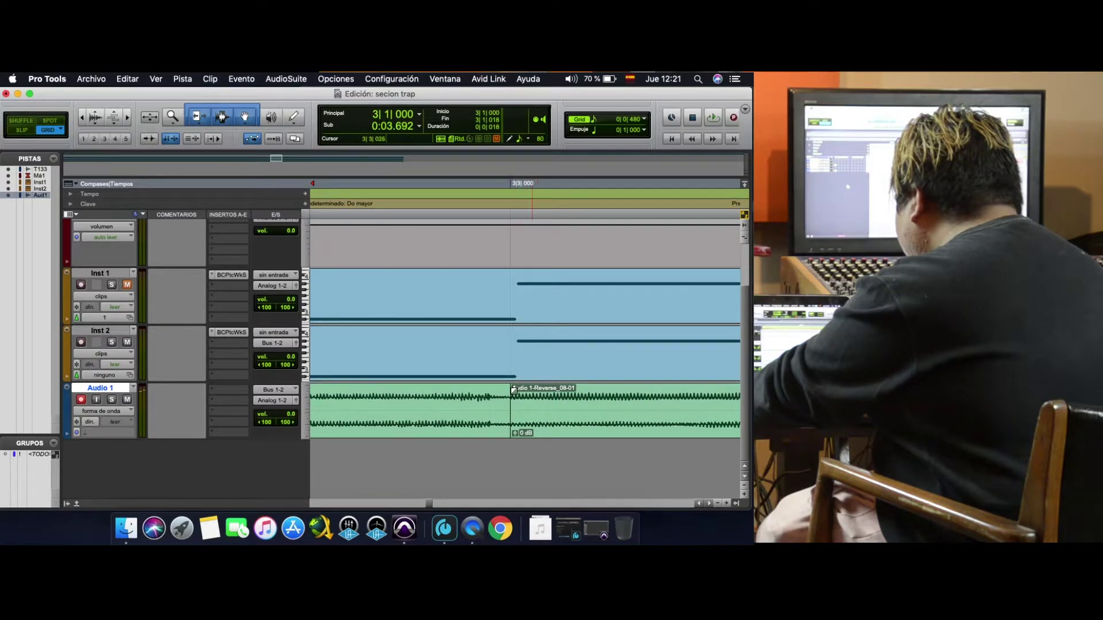
pyautogui.moveTo(505, 391); pyautogui.dragTo(517, 391)
pyautogui.hscroll(3, 551, 398)
pyautogui.scroll(1, 551, 398)
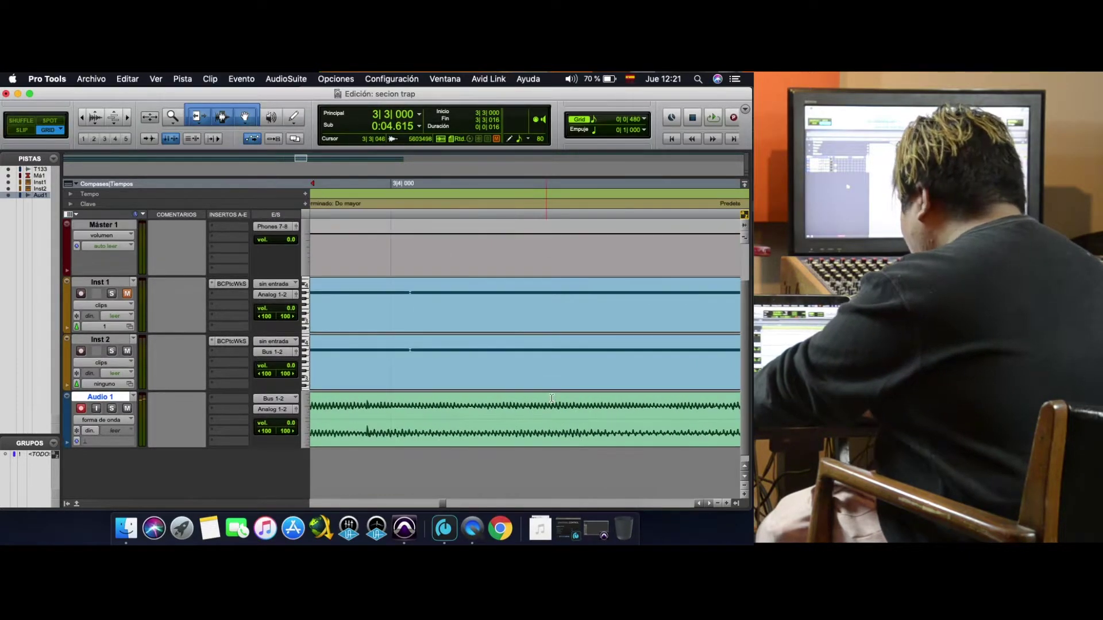
pyautogui.scroll(-1, 552, 398)
pyautogui.hscroll(2, 551, 398)
pyautogui.moveTo(685, 392); pyautogui.dragTo(698, 390)
# - Add a fade-in from 4|3|000 to 4|3|009 on the last reversed clip and a fade-out from 4|4|954 to 5|1|000
pyautogui.hscroll(3, 699, 391)
pyautogui.scroll(1, 699, 391)
pyautogui.scroll(-1, 699, 391)
pyautogui.hscroll(2, 700, 391)
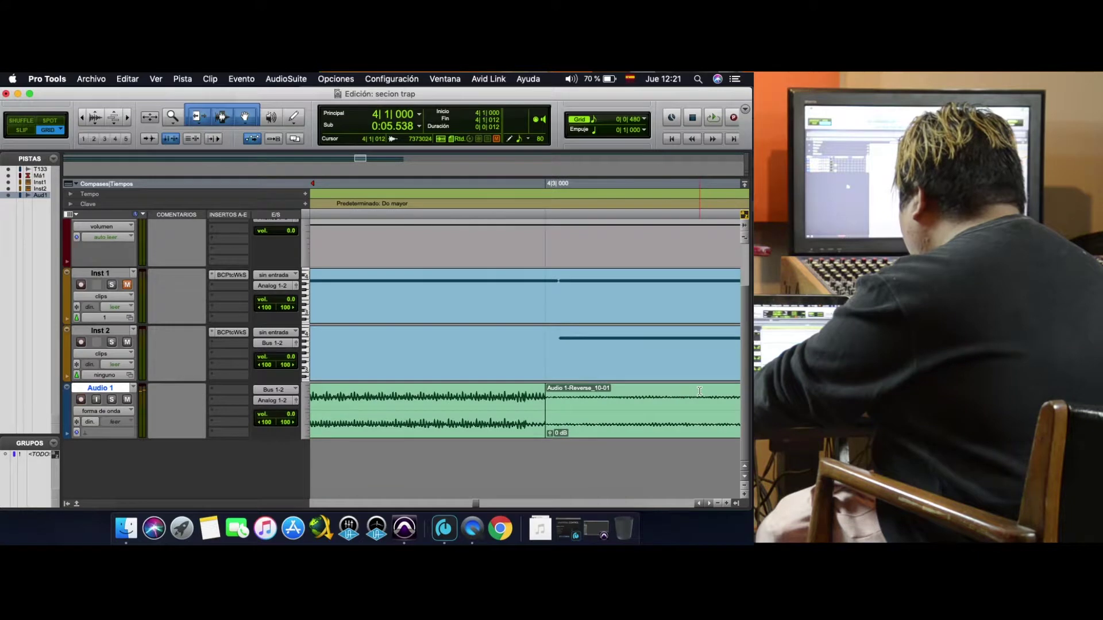
pyautogui.moveTo(544, 393); pyautogui.dragTo(549, 392)
pyautogui.hscroll(3, 574, 394)
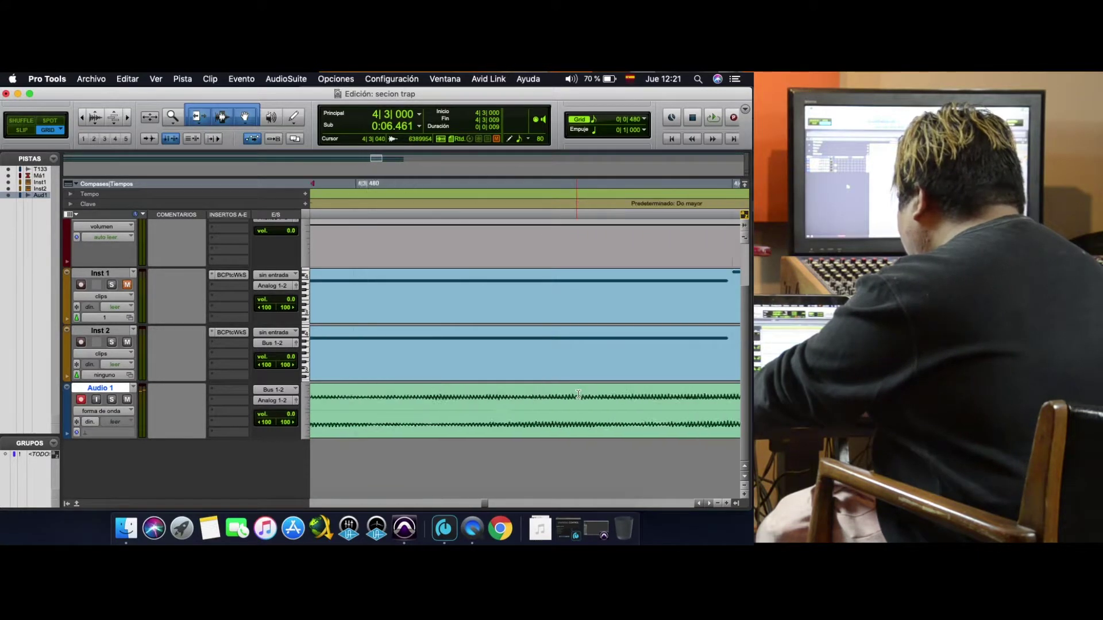
pyautogui.hscroll(5, 578, 394)
pyautogui.hscroll(-3, 578, 394)
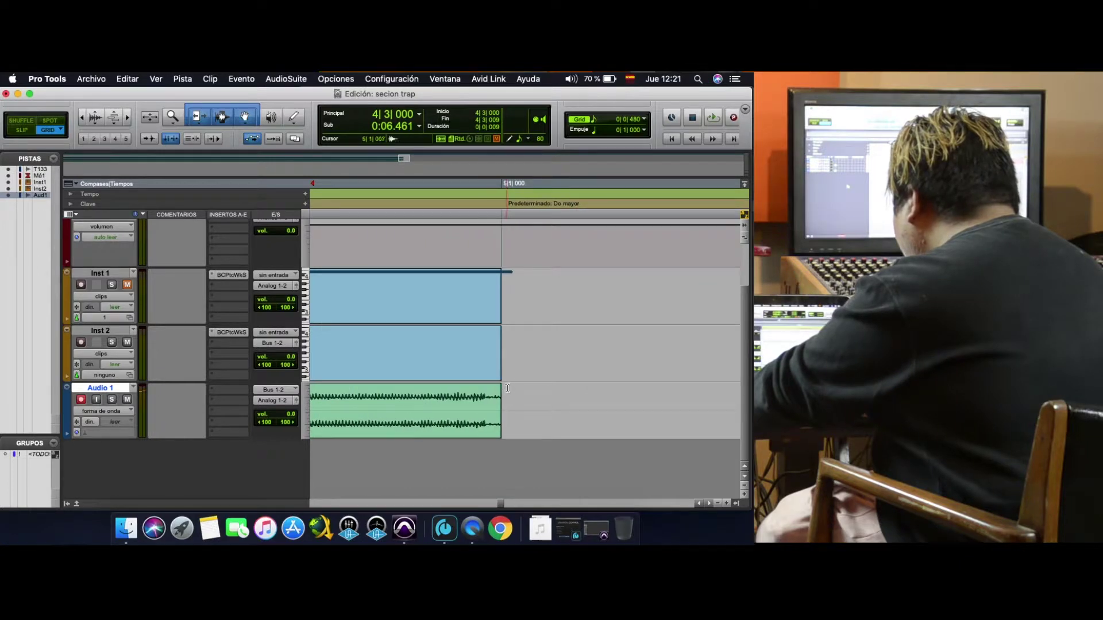
pyautogui.moveTo(501, 389); pyautogui.dragTo(498, 383)
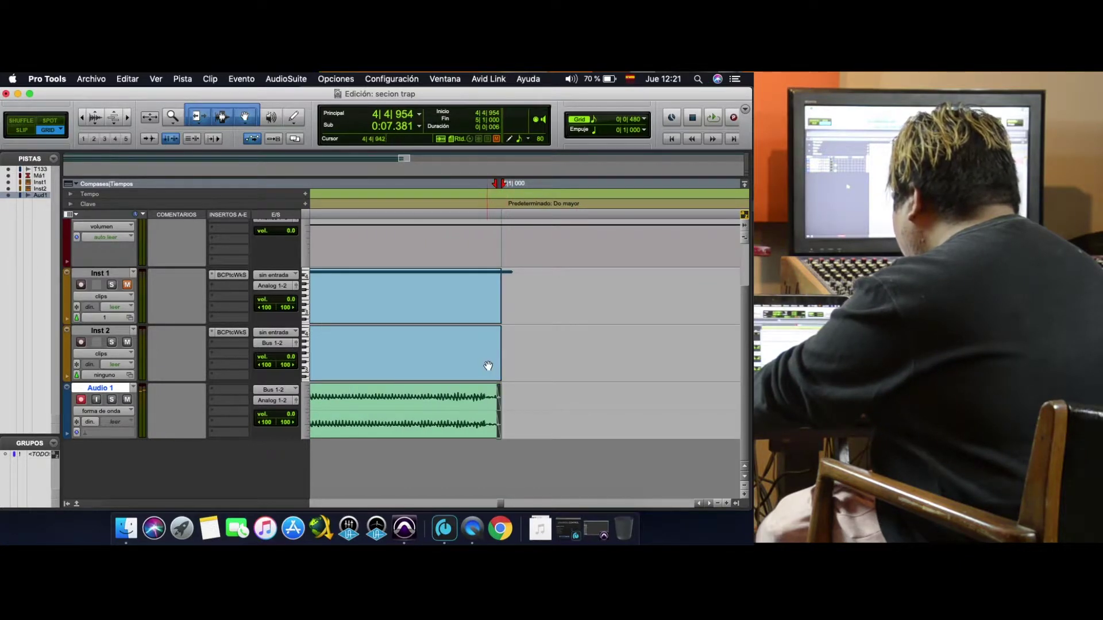
# - Select the Inst 2 clip and play back bars 1 to 4 to check the faded reversed audio
pyautogui.click(487, 366)
pyautogui.press('space')
pyautogui.click(81, 121)
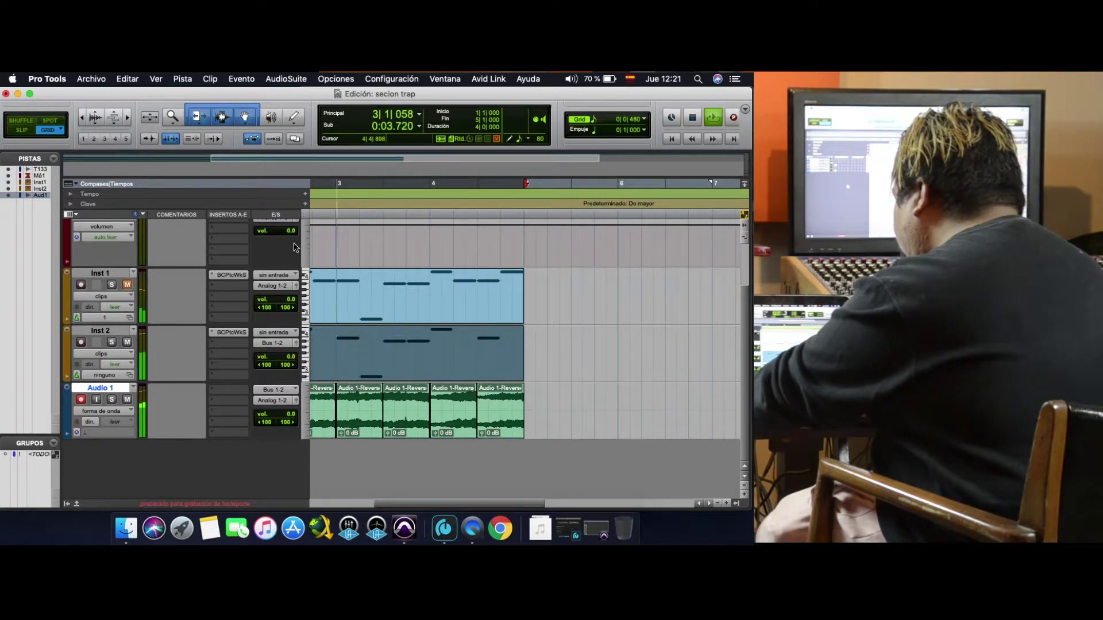
pyautogui.hscroll(-5, 513, 423)
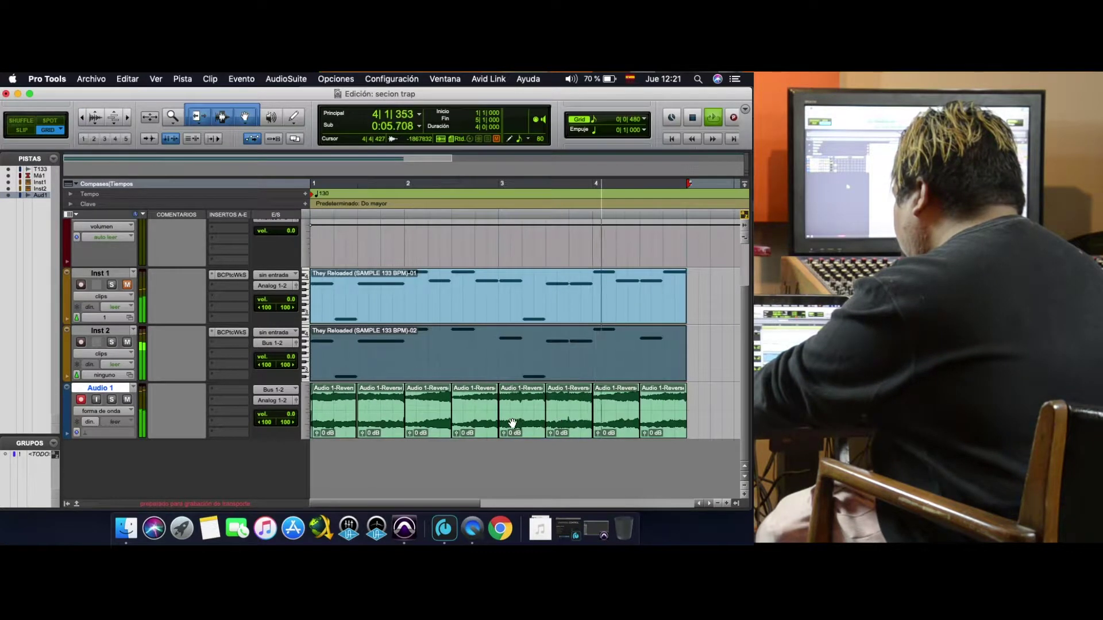
pyautogui.press('space')
# - Unmute Inst 1 and play the loop, muting and unmuting Audio 1 to compare the layers
pyautogui.click(127, 284)
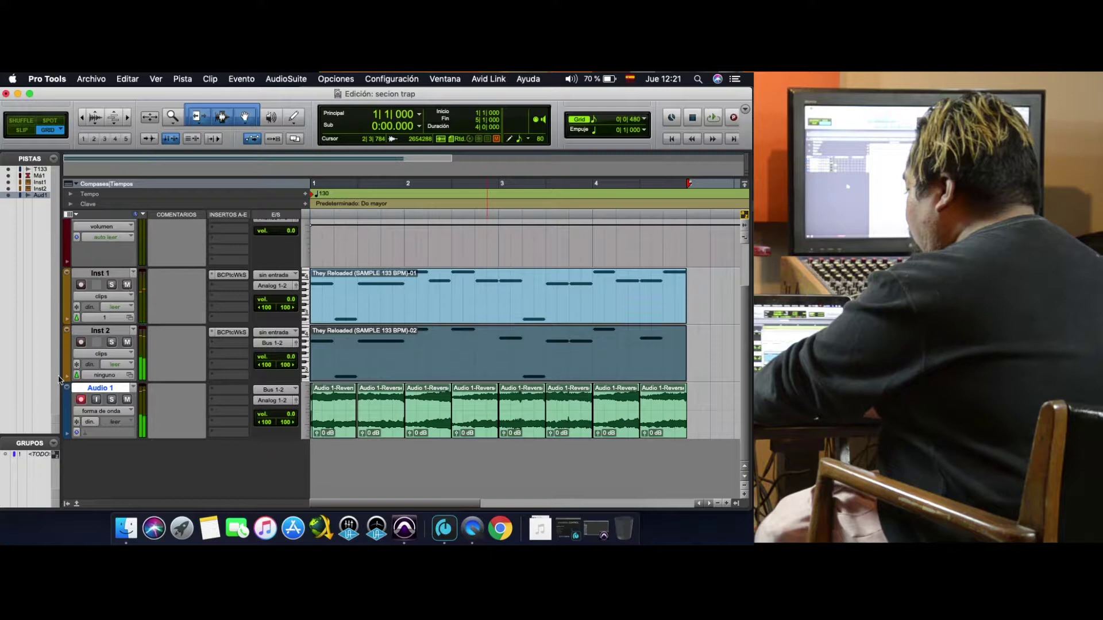
pyautogui.press('space')
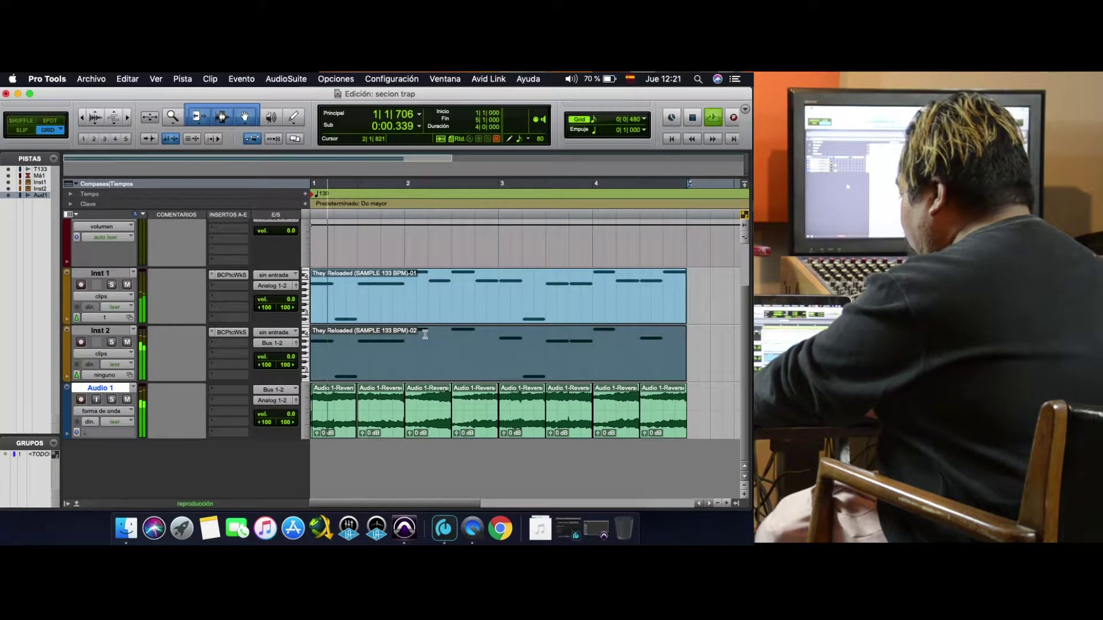
pyautogui.click(128, 400)
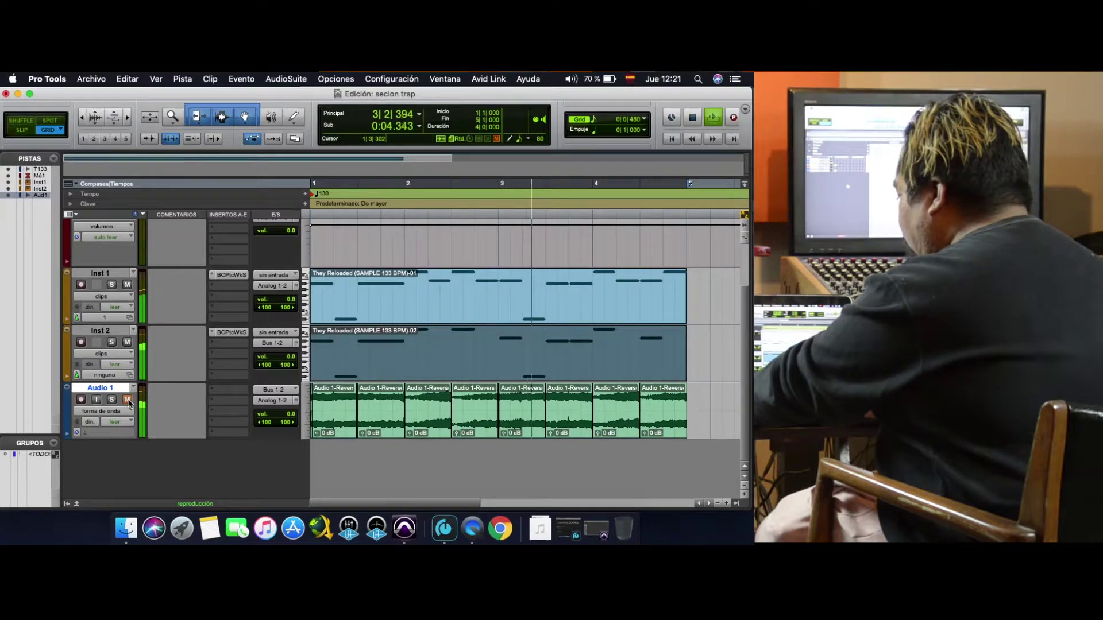
pyautogui.click(128, 400)
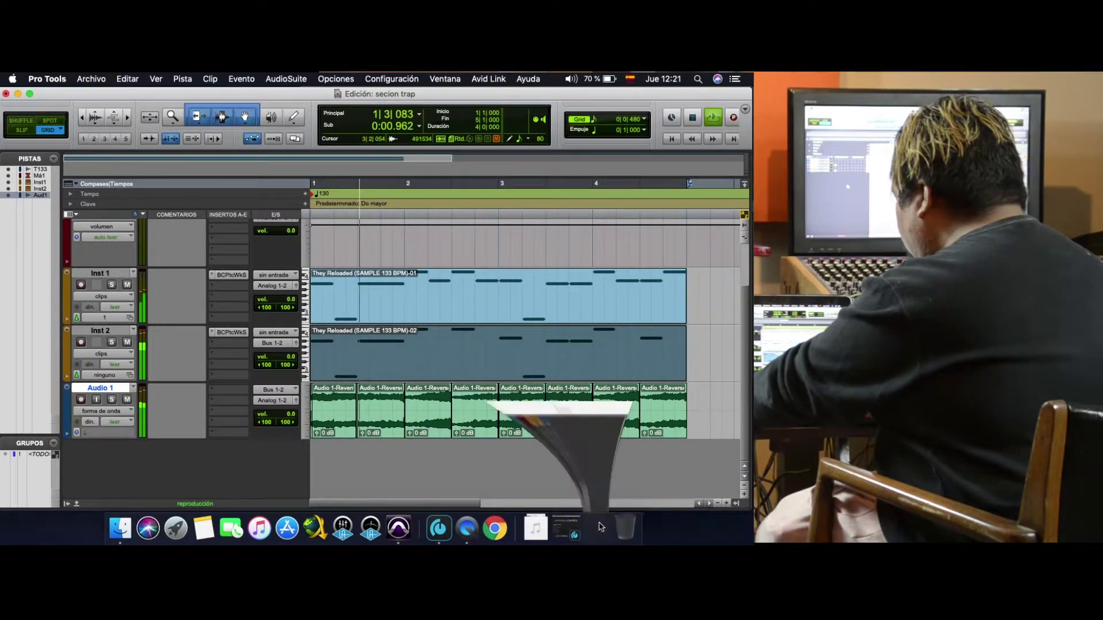
# - Lower the Audio 1 fader in the mixer to -19.8 dB while the loop plays, and return to the edit view
pyautogui.press('super+equal')
pyautogui.moveTo(201, 351); pyautogui.dragTo(202, 376)
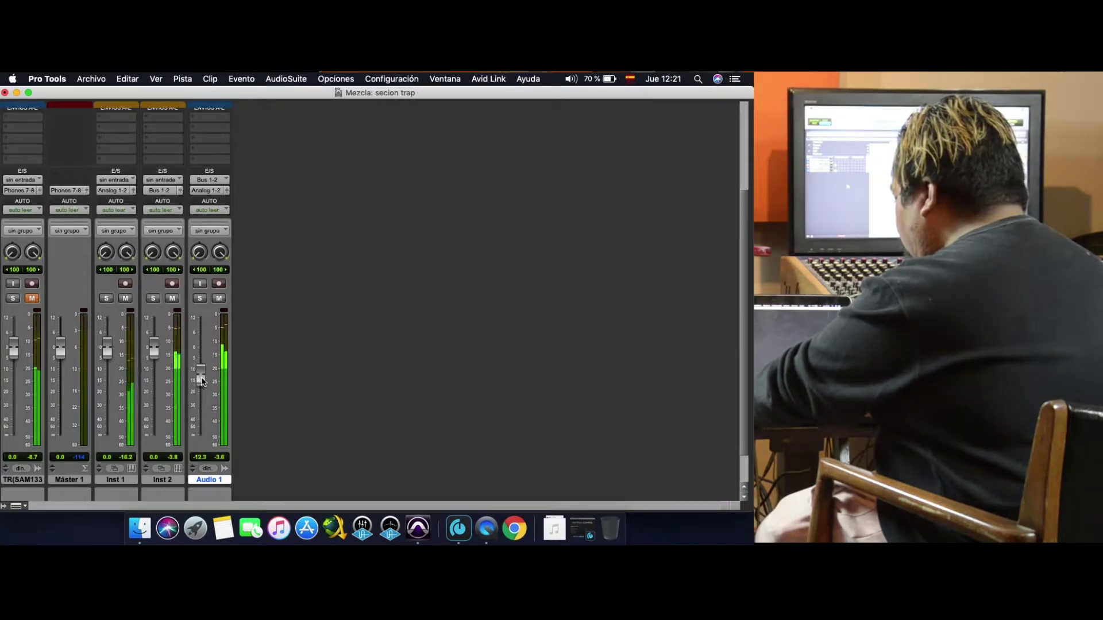
pyautogui.moveTo(202, 395); pyautogui.dragTo(201, 403)
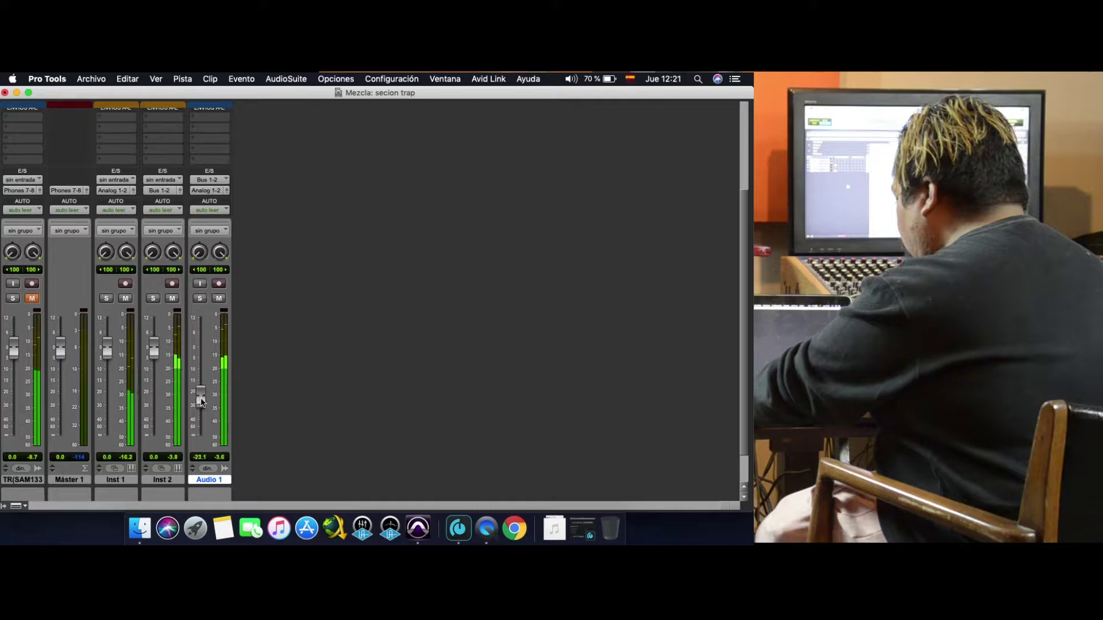
pyautogui.click(17, 93)
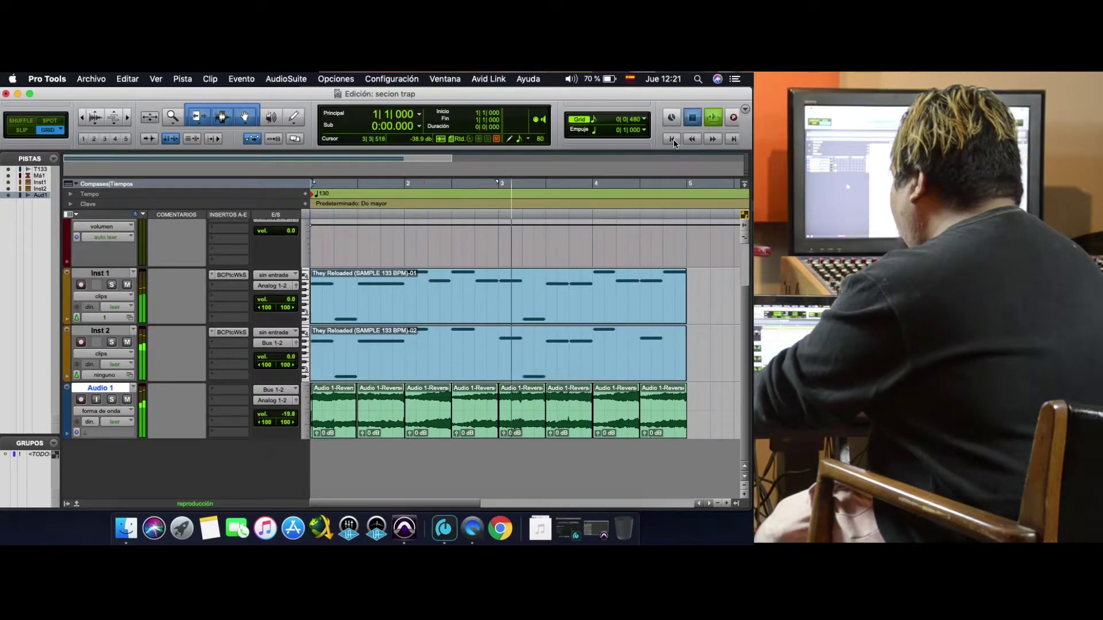
pyautogui.press('space')
# - Switch to Finder, go back to the Taller folder and preview Kick.wav
pyautogui.press('super+Tab')
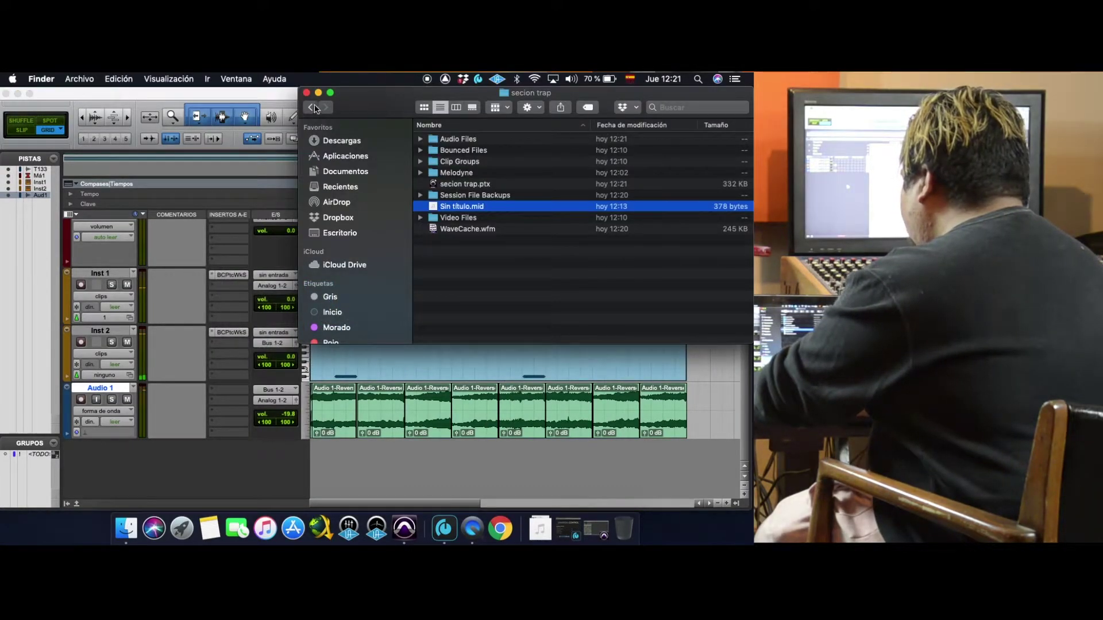
pyautogui.click(312, 108)
pyautogui.click(312, 108)
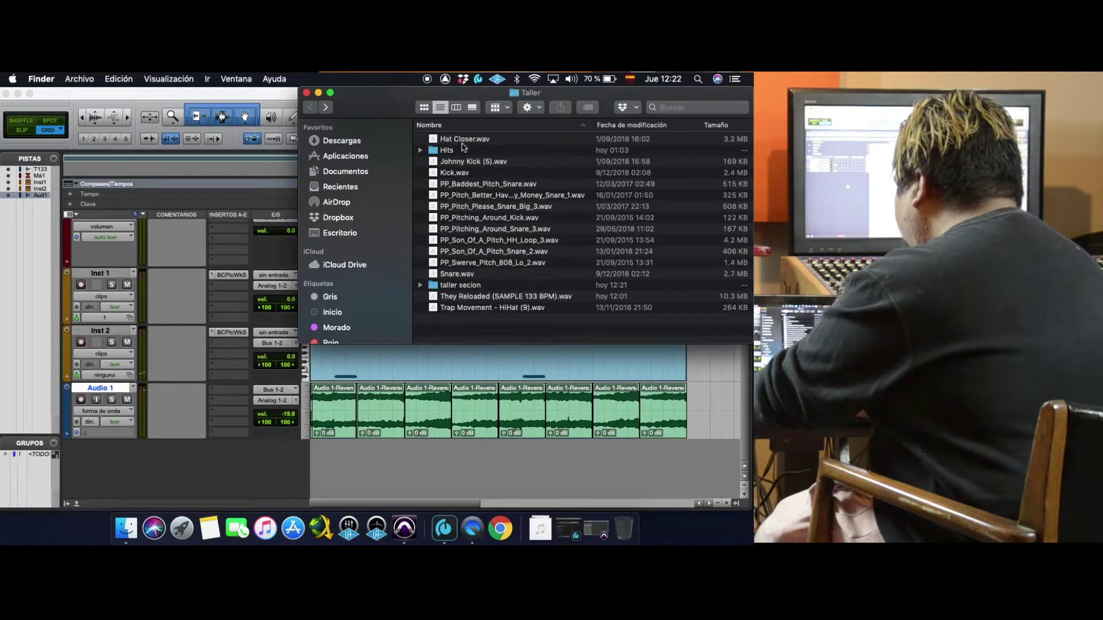
pyautogui.click(454, 173)
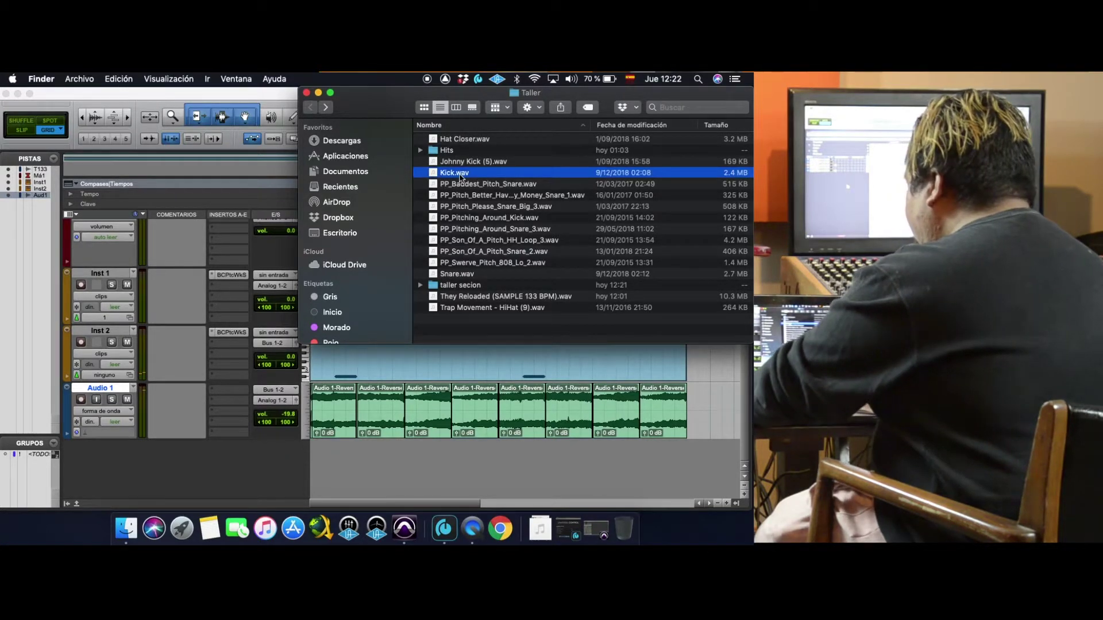
pyautogui.press('space')
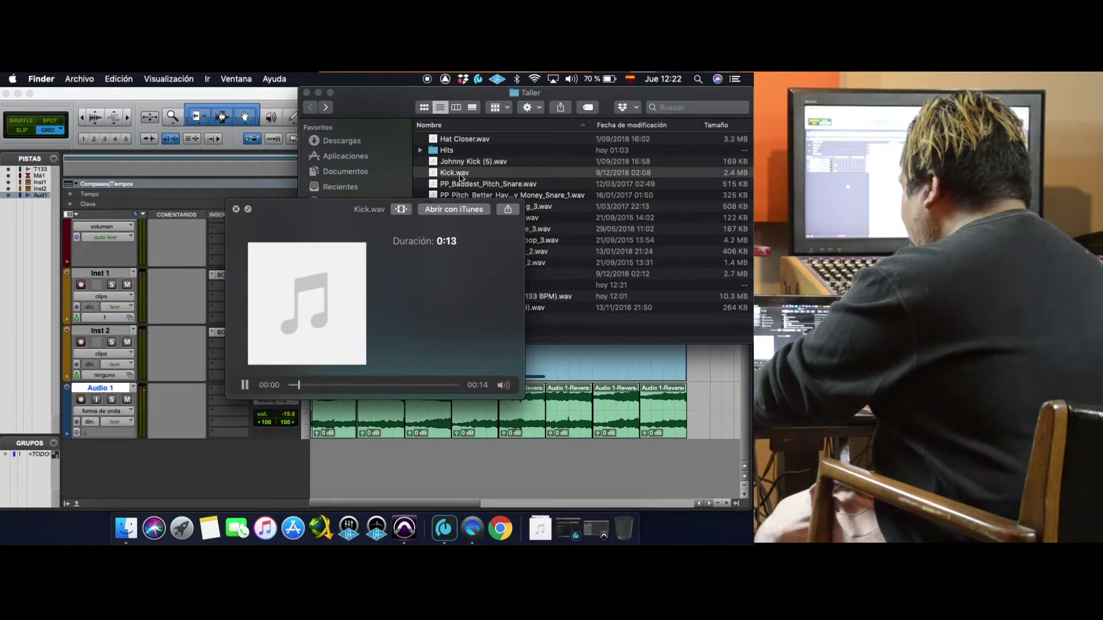
pyautogui.press('space')
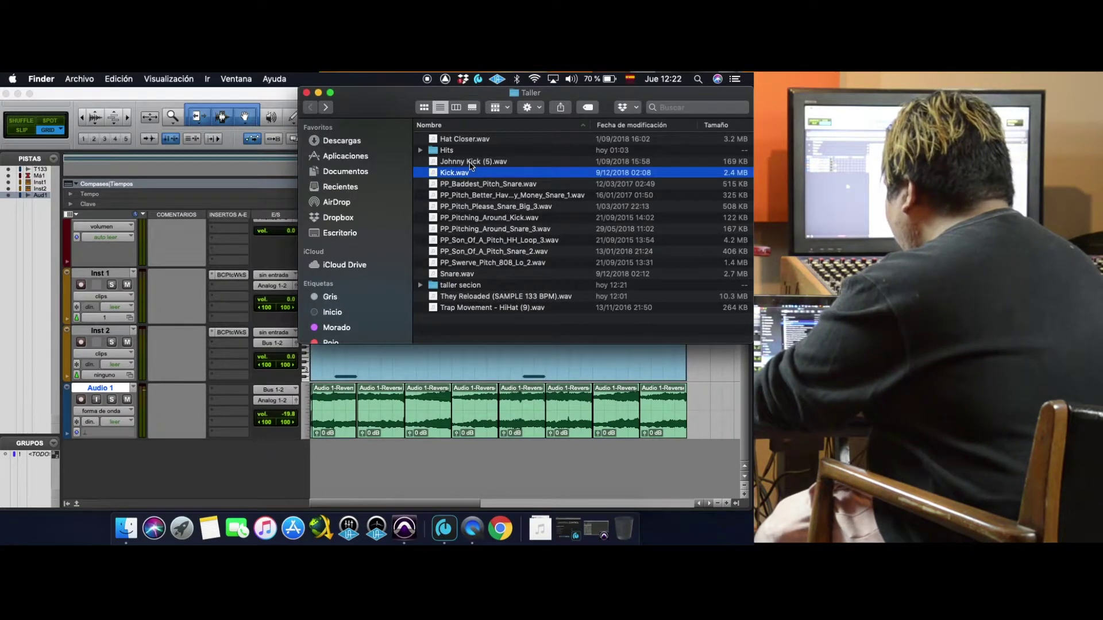
# - Import Johnny Kick (5).wav from the Taller folder onto a new audio track below Audio 1
pyautogui.click(470, 164)
pyautogui.click(443, 163)
pyautogui.moveTo(435, 163); pyautogui.dragTo(371, 462)
pyautogui.click(375, 470)
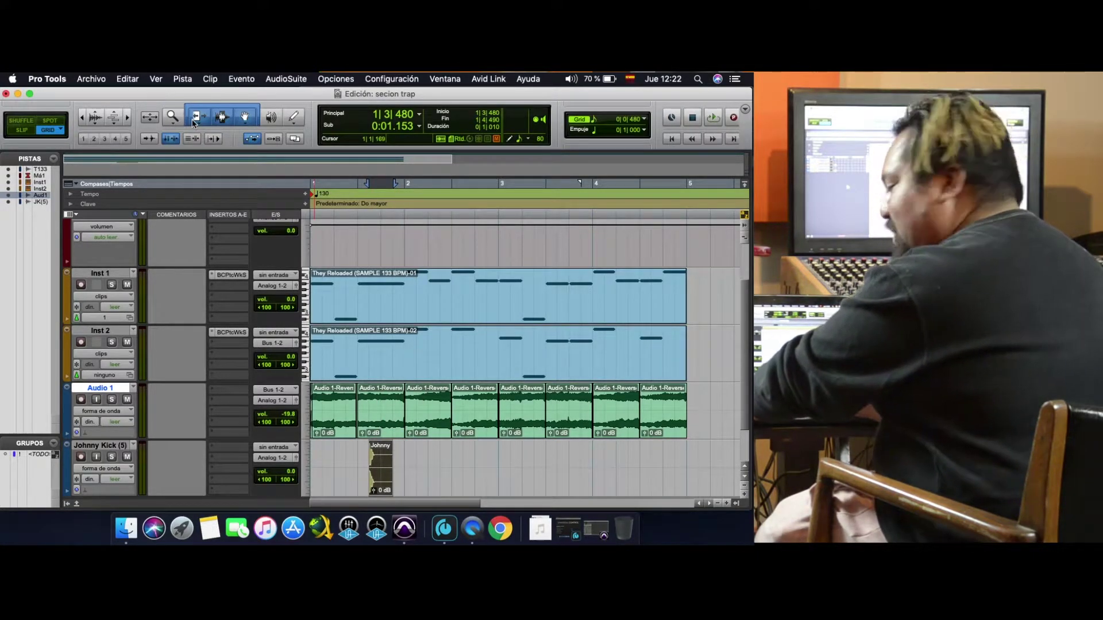
# - Move the Johnny Kick (5) clip to the session start at 1|1|000
pyautogui.click(128, 117)
pyautogui.click(127, 116)
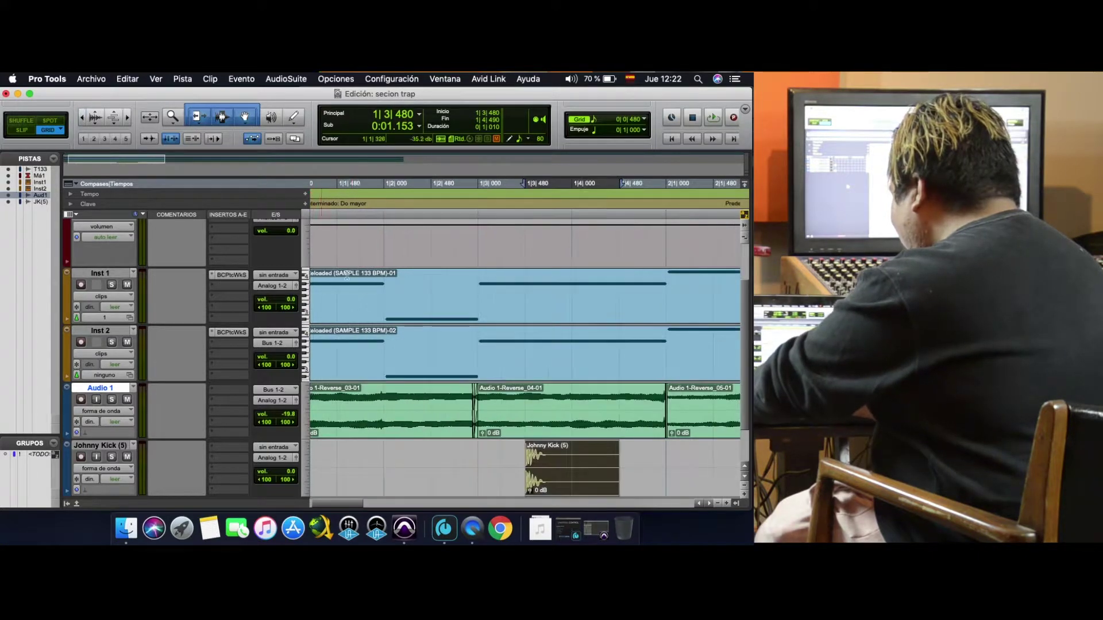
pyautogui.scroll(-3, 366, 289)
pyautogui.moveTo(584, 423); pyautogui.dragTo(259, 419)
pyautogui.moveTo(329, 423); pyautogui.dragTo(329, 423)
# - Audition the Johnny Kick (5) track soloed, and play it from the start together with the other tracks
pyautogui.press('space')
pyautogui.click(112, 399)
pyautogui.press('space')
pyautogui.press('space')
pyautogui.press('space')
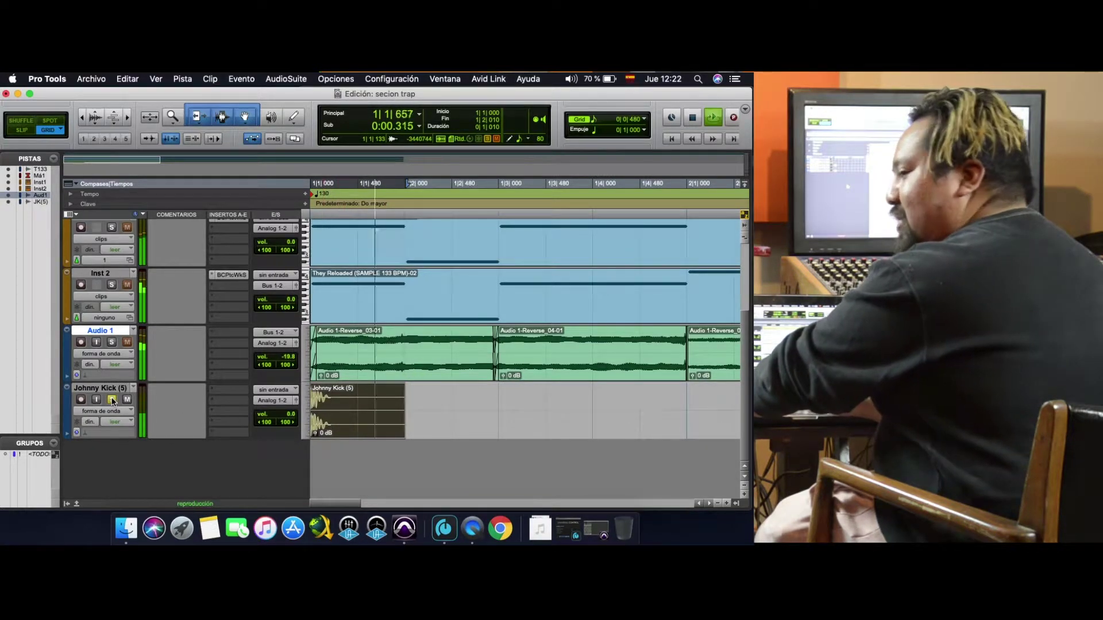
pyautogui.click(112, 399)
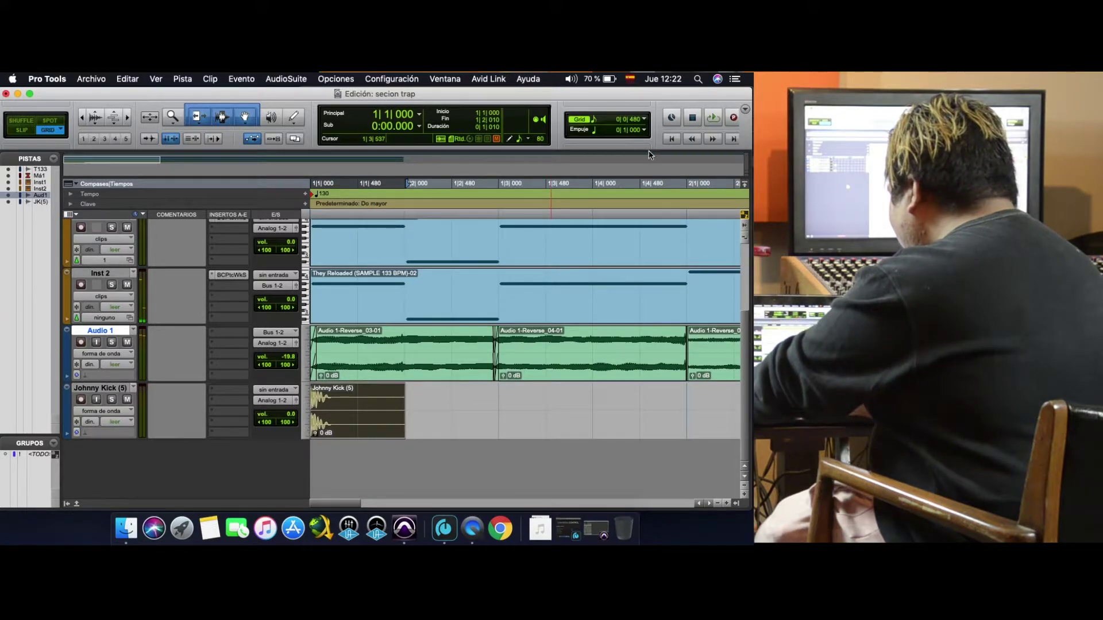
pyautogui.click(670, 139)
pyautogui.press('space')
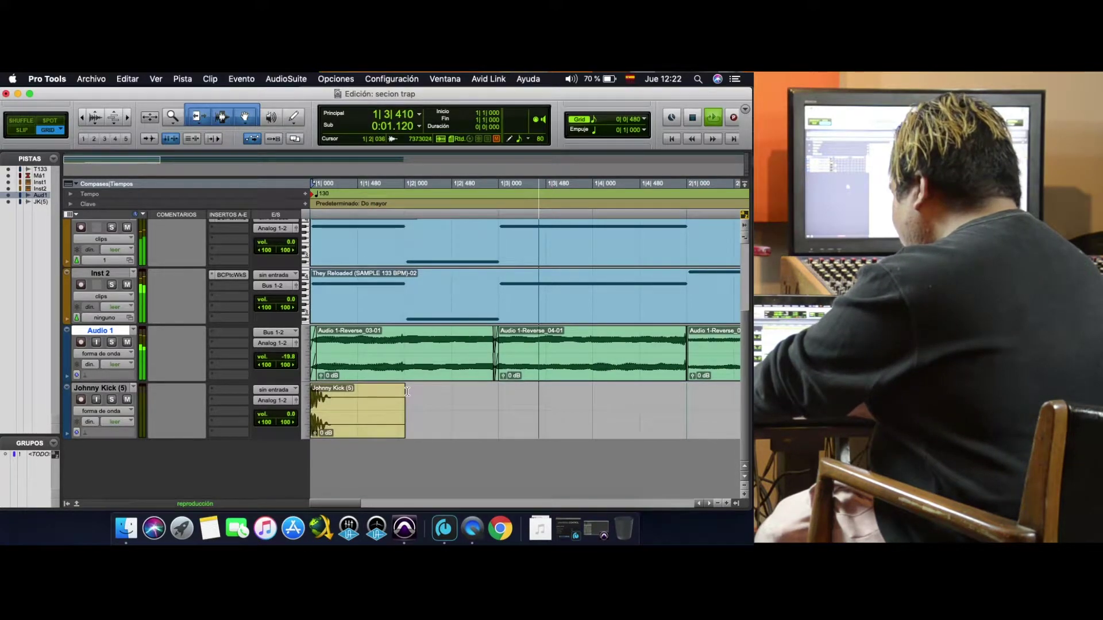
pyautogui.press('space')
# - Shorten the kick clip to end at 1|1|480 and add a fade-out from 1|1|241 to its end
pyautogui.moveTo(403, 389); pyautogui.dragTo(357, 391)
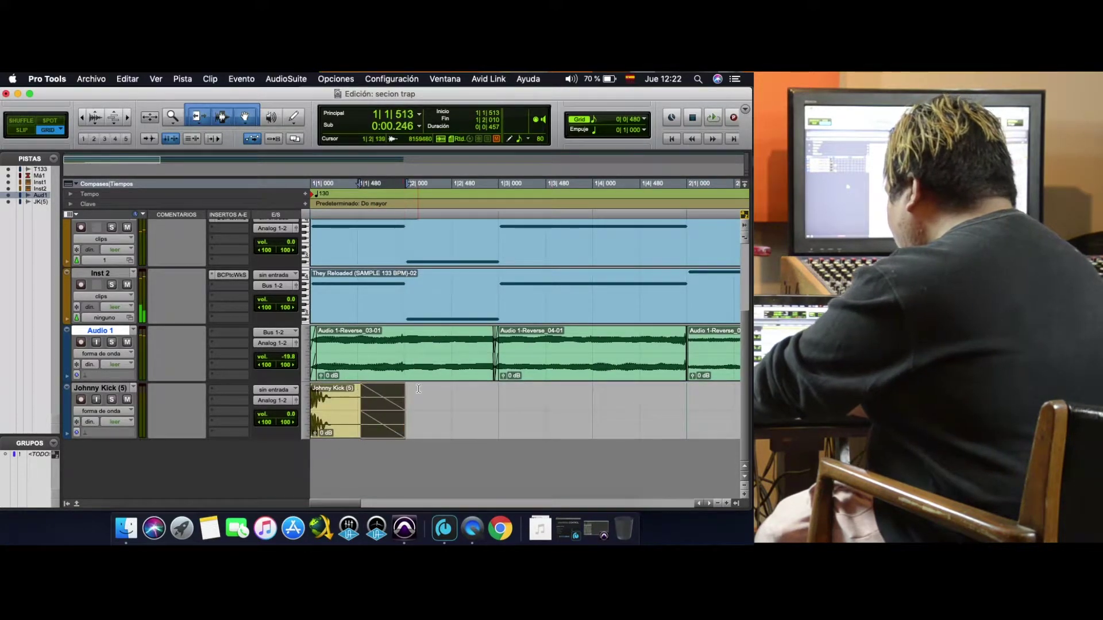
pyautogui.click(370, 396)
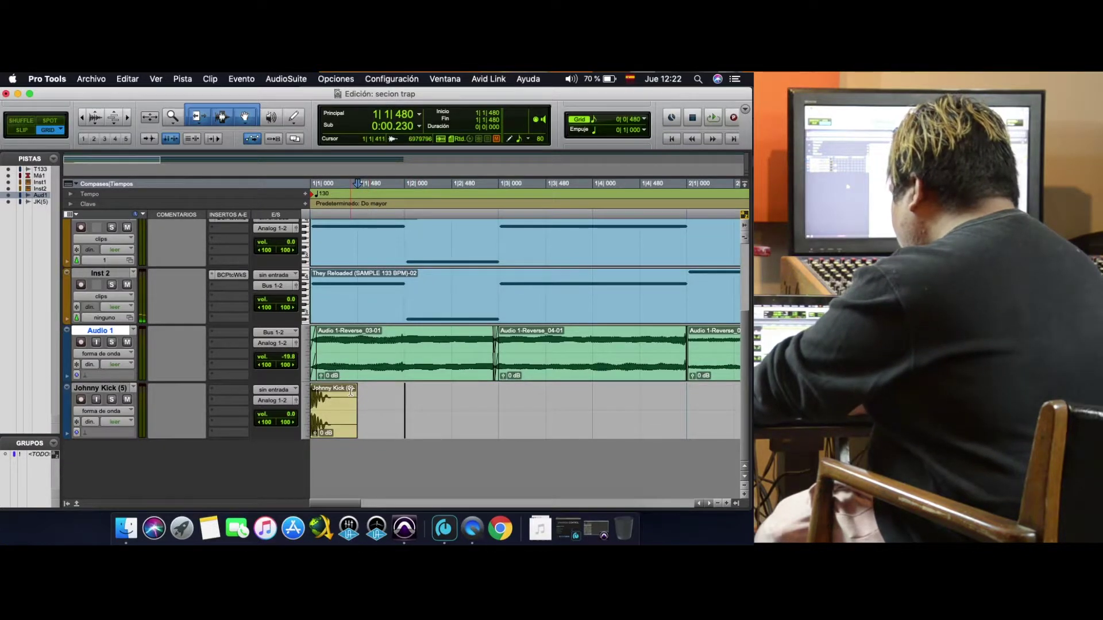
pyautogui.moveTo(353, 394); pyautogui.dragTo(333, 394)
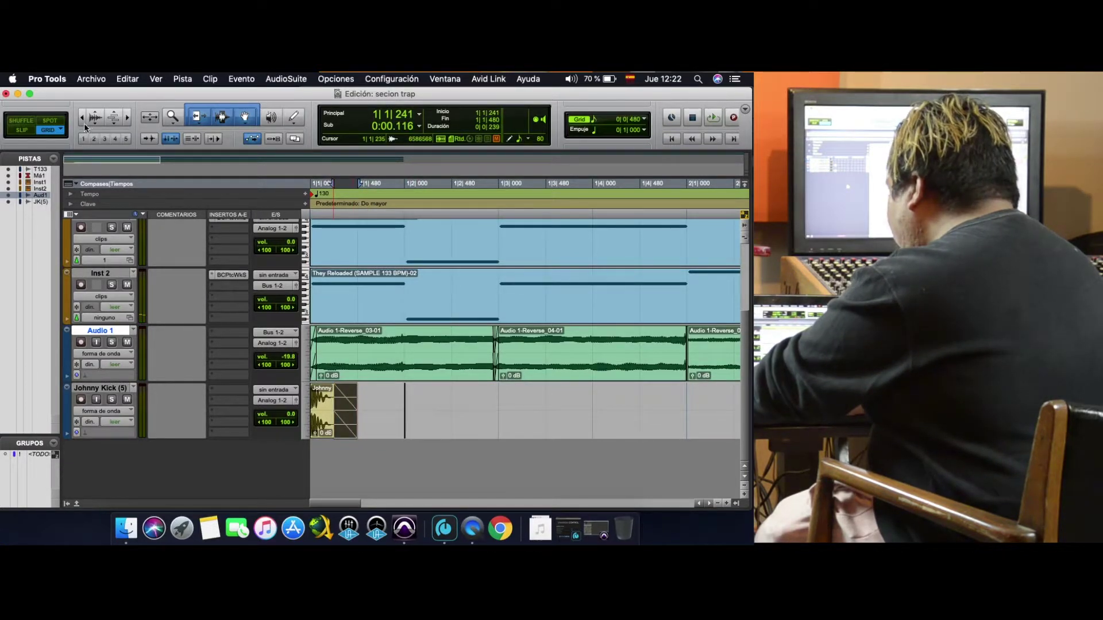
# - Copy the shortened kick clip, play the melody from the start to find the next hit, and paste the kick at 1|4|000
pyautogui.click(82, 120)
pyautogui.click(370, 405)
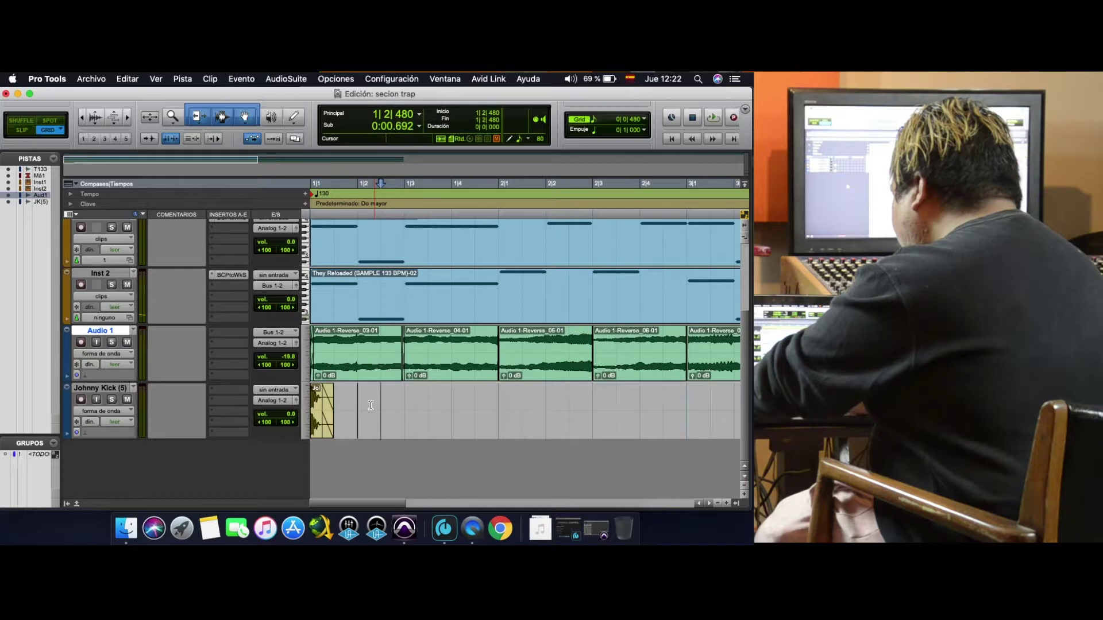
pyautogui.click(316, 432)
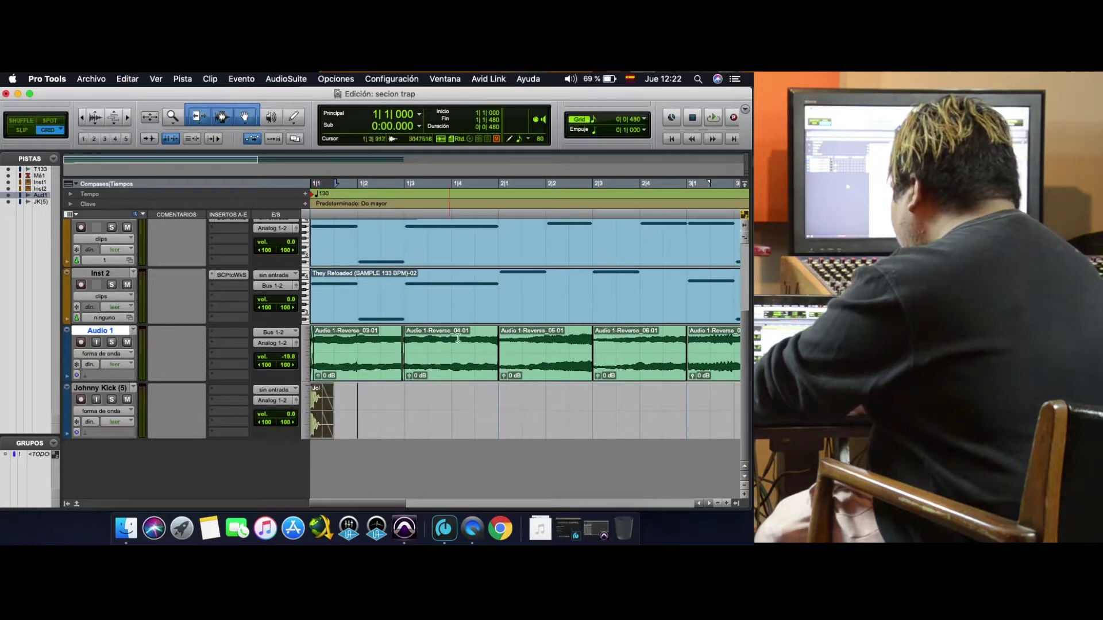
pyautogui.click(669, 141)
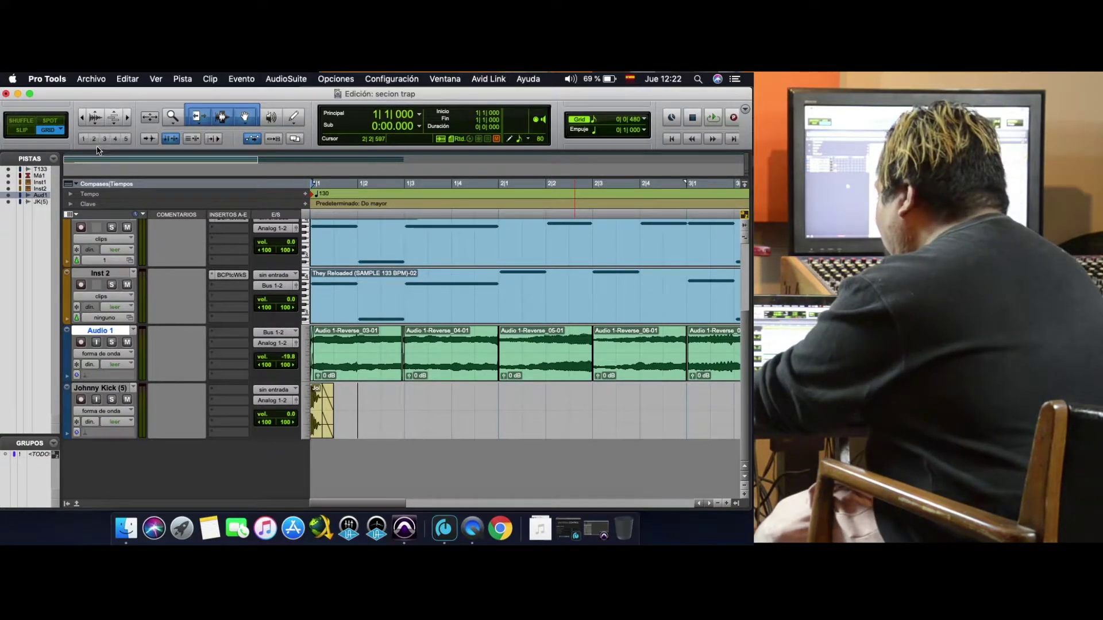
pyautogui.click(83, 118)
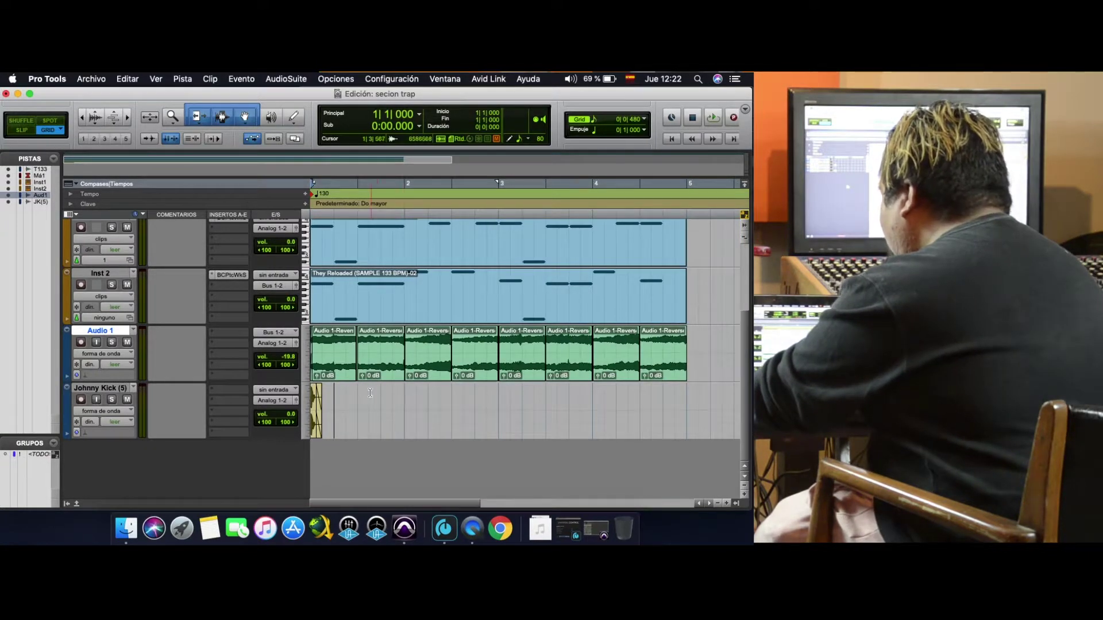
pyautogui.click(671, 139)
pyautogui.press('space')
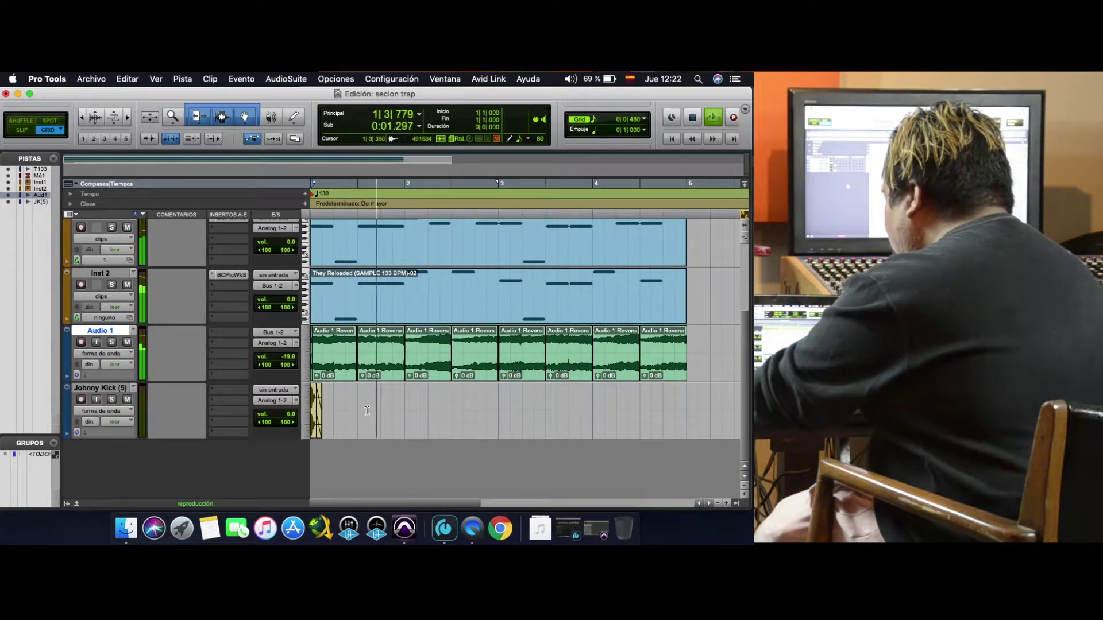
pyautogui.press('space')
pyautogui.click(378, 396)
pyautogui.press('super+v')
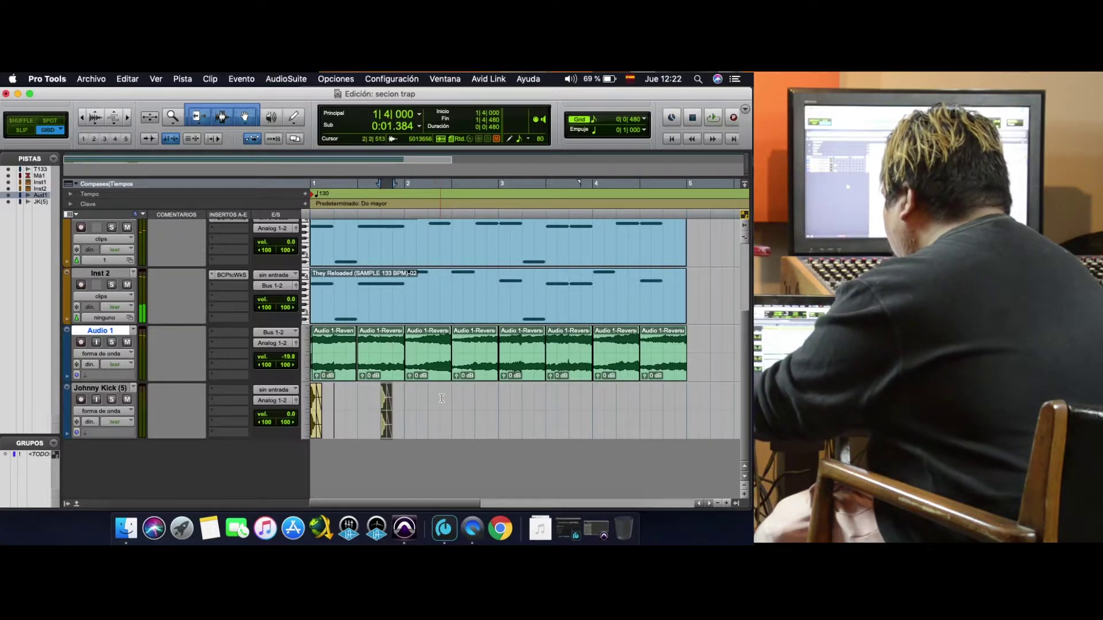
# - Audition PP_Baddest_Pitch_Snare.wav in the Finder, import it onto a new track above the kick, and place it at 1|3|000
pyautogui.press('super+Tab')
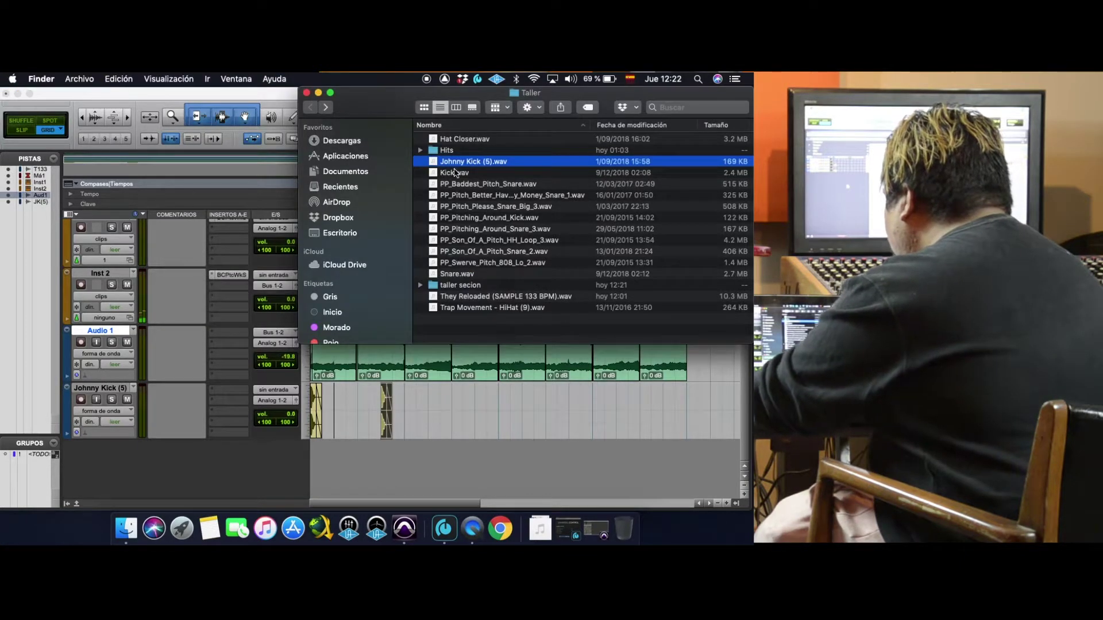
pyautogui.click(461, 185)
pyautogui.press('space')
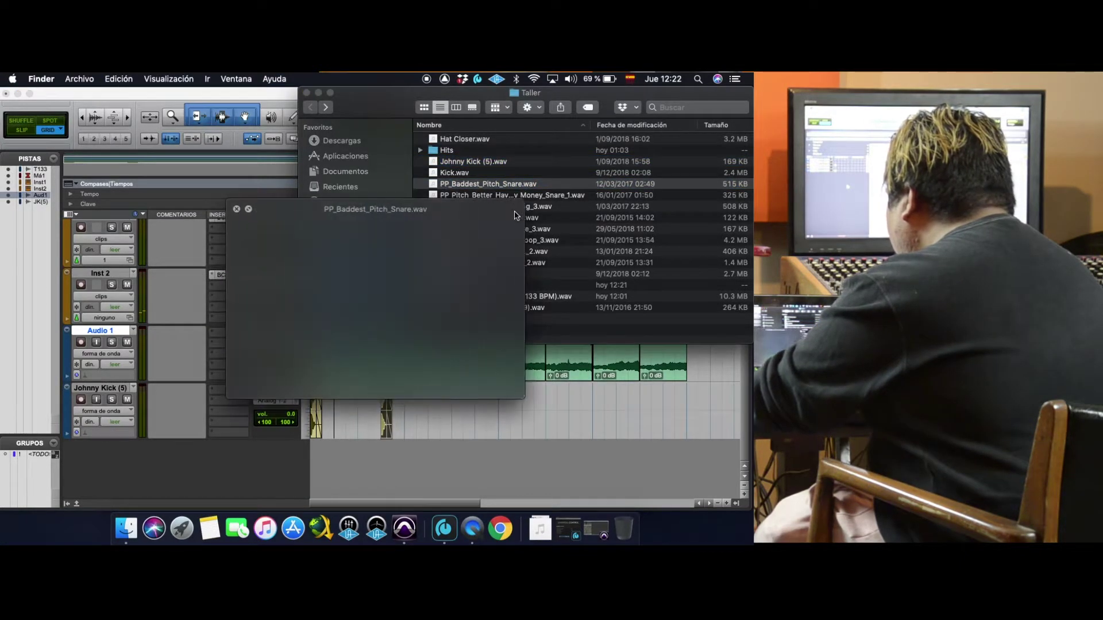
pyautogui.press('space')
pyautogui.moveTo(471, 187); pyautogui.dragTo(373, 436)
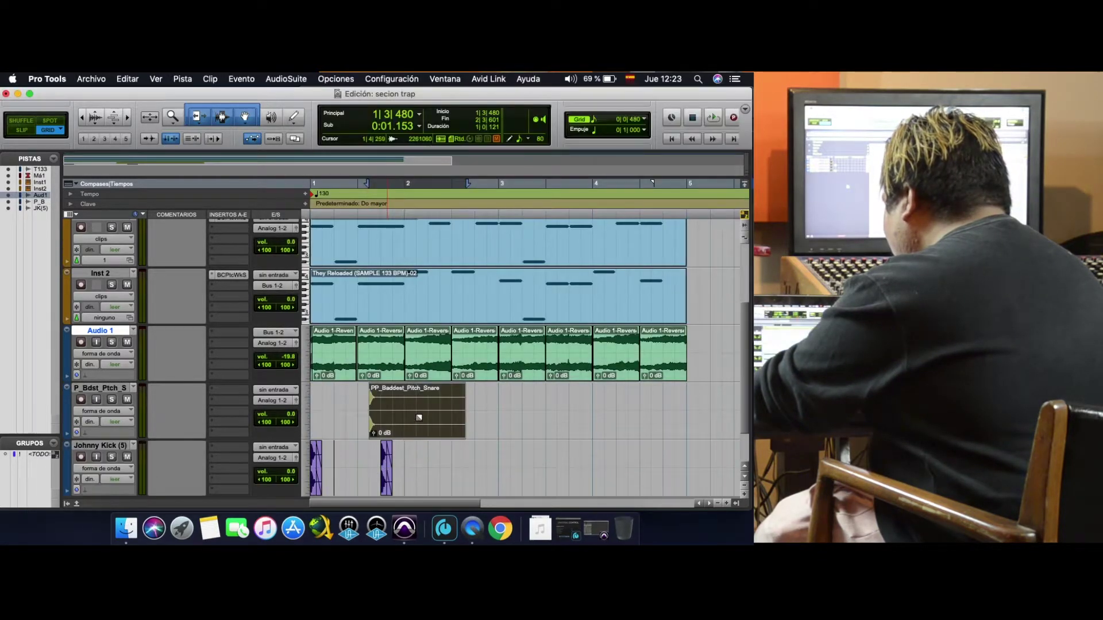
pyautogui.moveTo(416, 420); pyautogui.dragTo(409, 418)
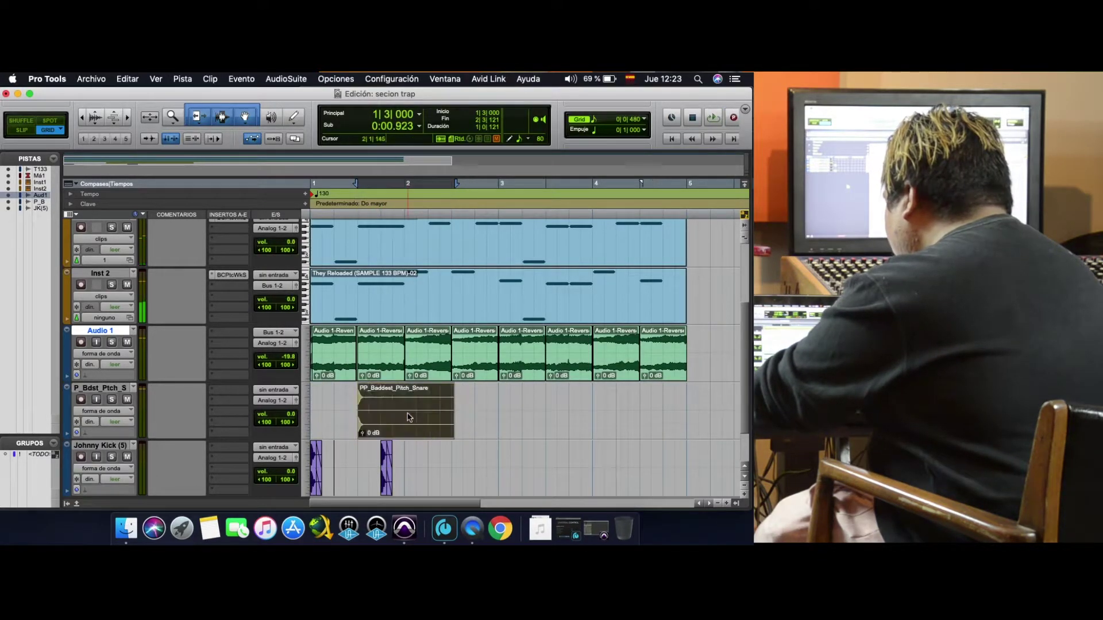
# - Play the beat from the start and shorten the snare clip to end at 2|1|000
pyautogui.click(670, 139)
pyautogui.press('space')
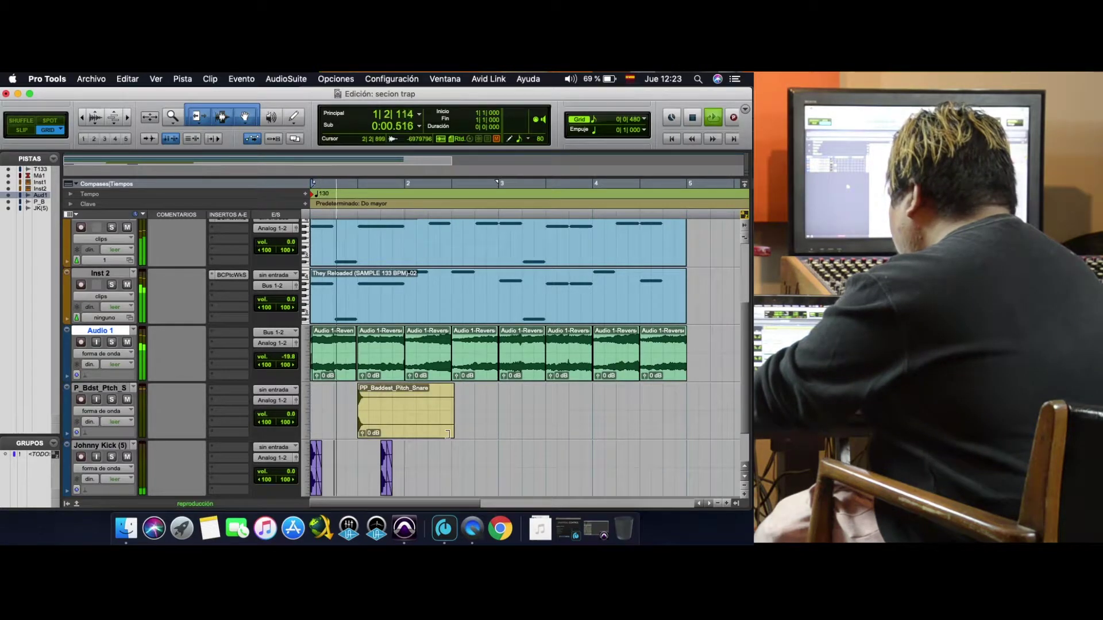
pyautogui.press('space')
pyautogui.moveTo(453, 408); pyautogui.dragTo(403, 407)
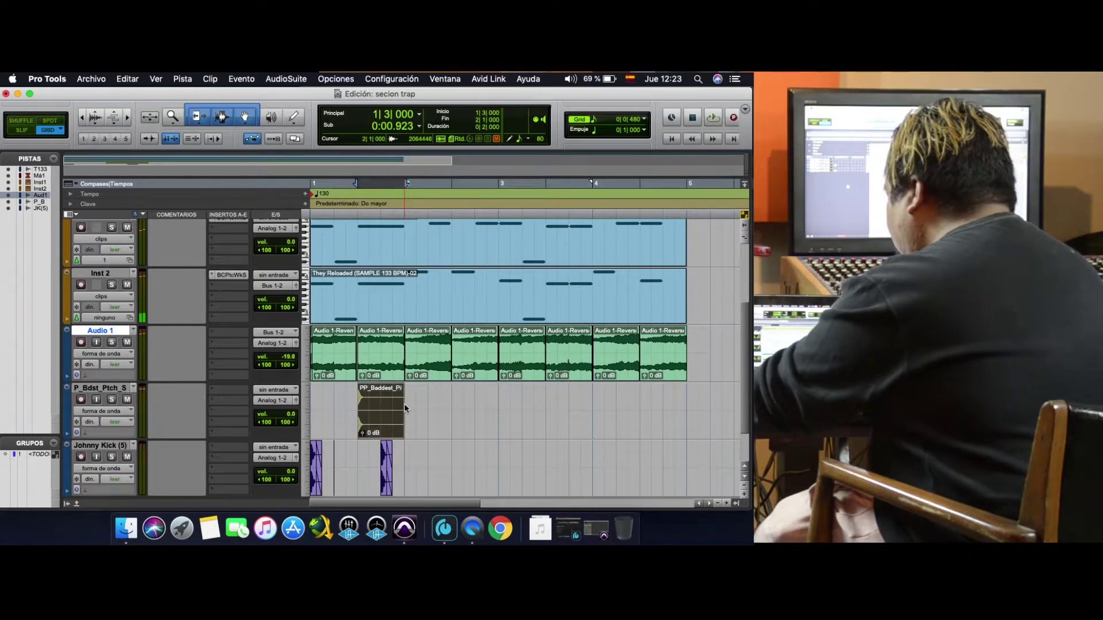
# - Paste copies of the shortened snare clip at 2|3|000, 3|3|000 and 4|3|000
pyautogui.press('super+d')
pyautogui.press('super+z')
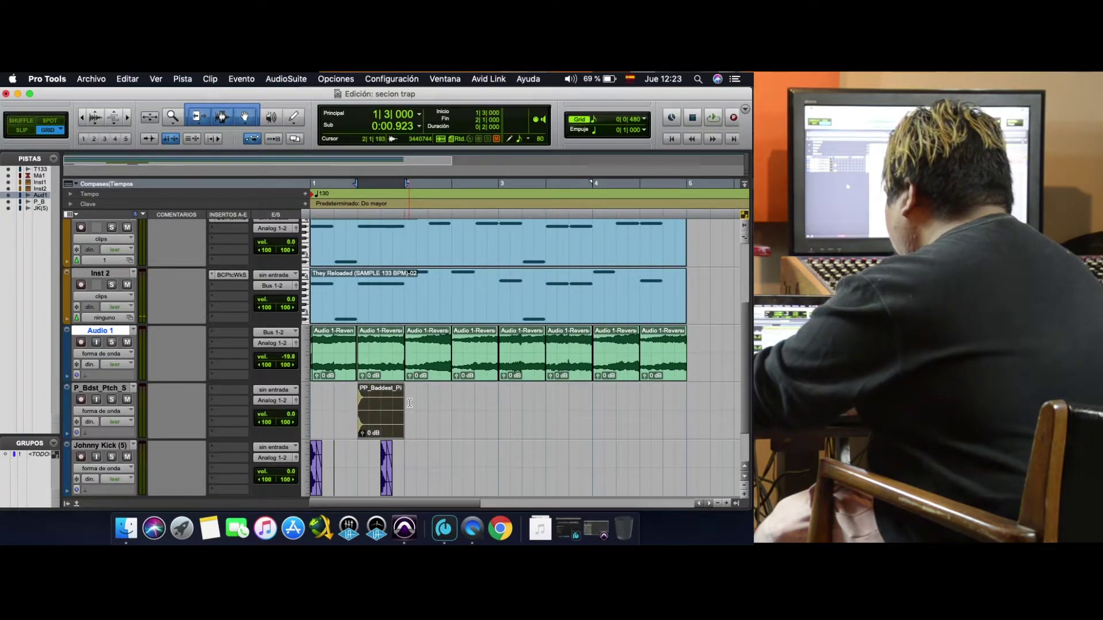
pyautogui.click(410, 402)
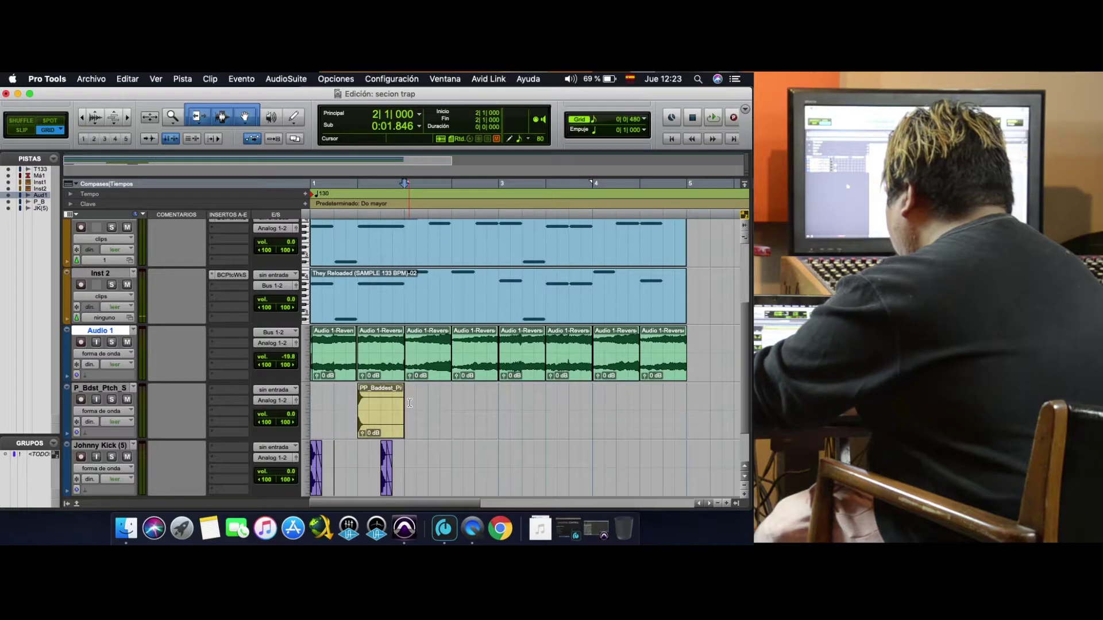
pyautogui.click(454, 398)
pyautogui.press('super+v')
pyautogui.click(542, 394)
pyautogui.press('super+v')
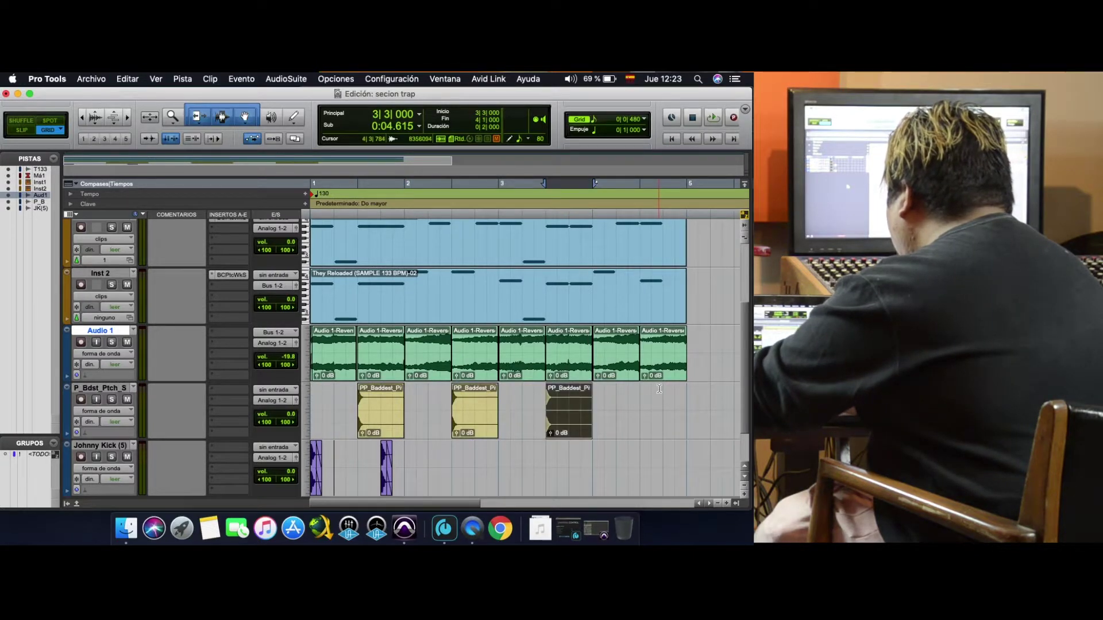
pyautogui.click(641, 397)
pyautogui.press('super+v')
pyautogui.click(698, 402)
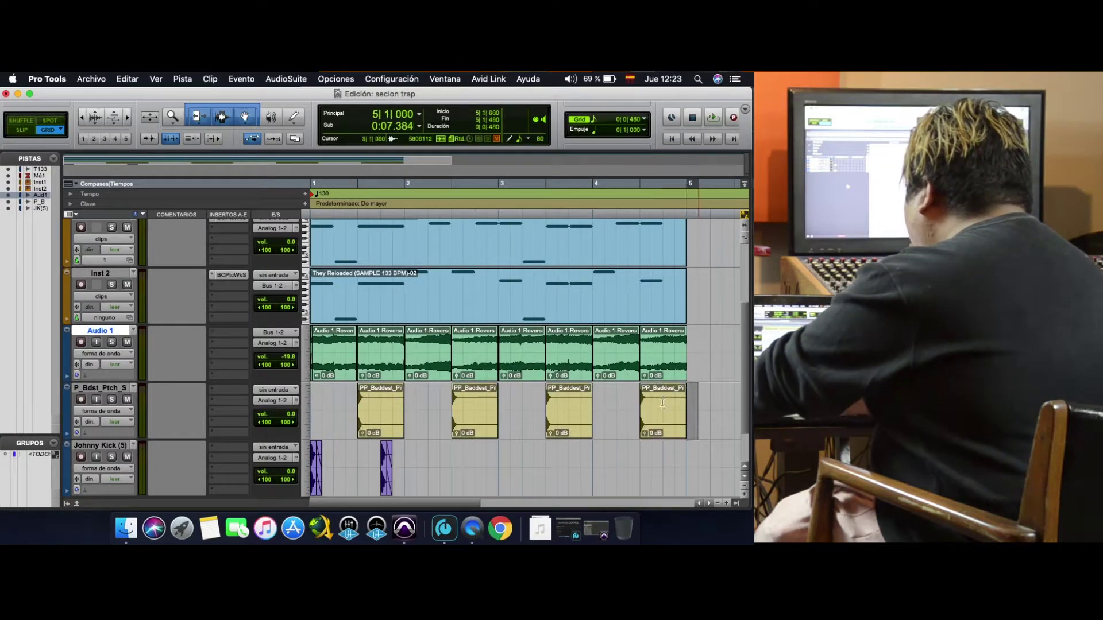
pyautogui.keyDown('shift'); pyautogui.click(526, 425); pyautogui.keyUp('shift')
pyautogui.click(694, 392)
pyautogui.moveTo(689, 400); pyautogui.dragTo(267, 454)
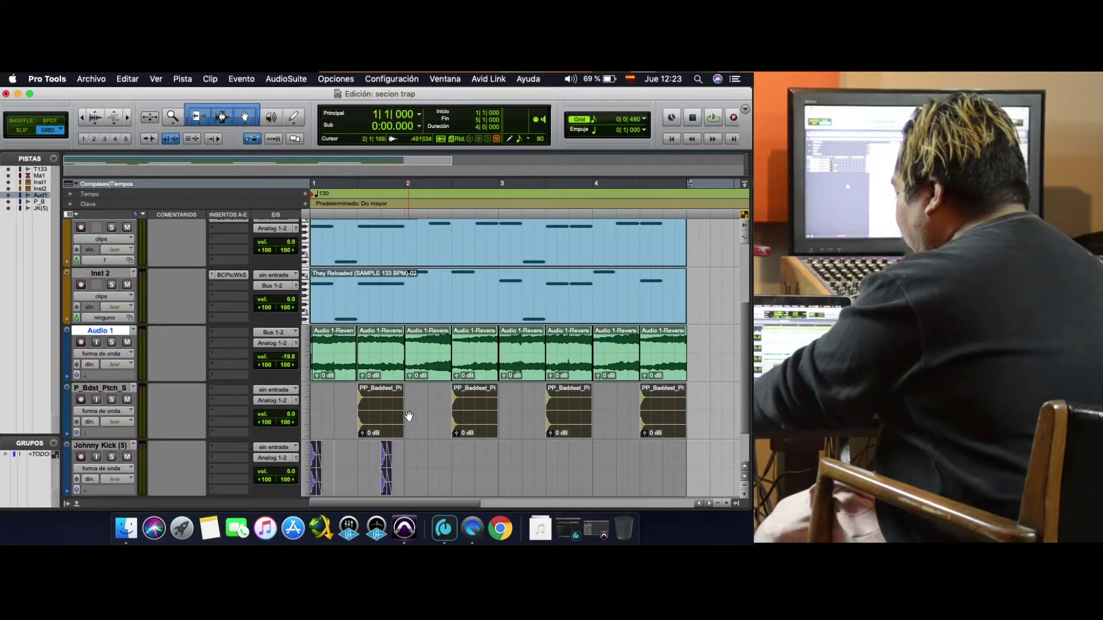
# - Add a fade-out to the end of each of the four snare clips, starting at about 1|4|163 in the first
pyautogui.click(416, 395)
pyautogui.moveTo(401, 396); pyautogui.dragTo(385, 402)
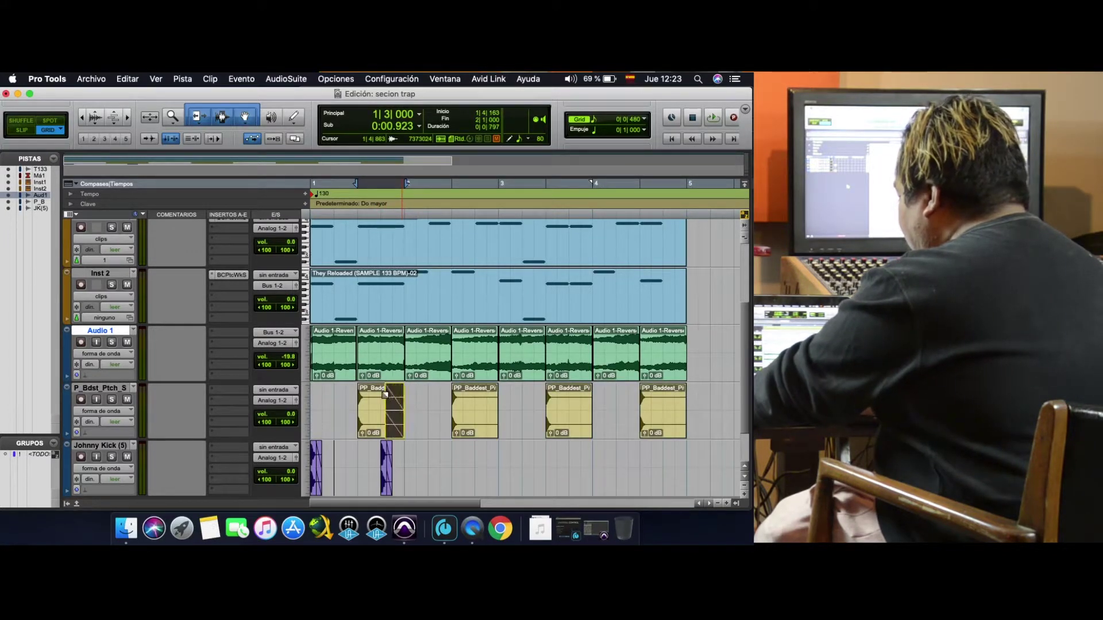
pyautogui.moveTo(498, 396); pyautogui.dragTo(483, 397)
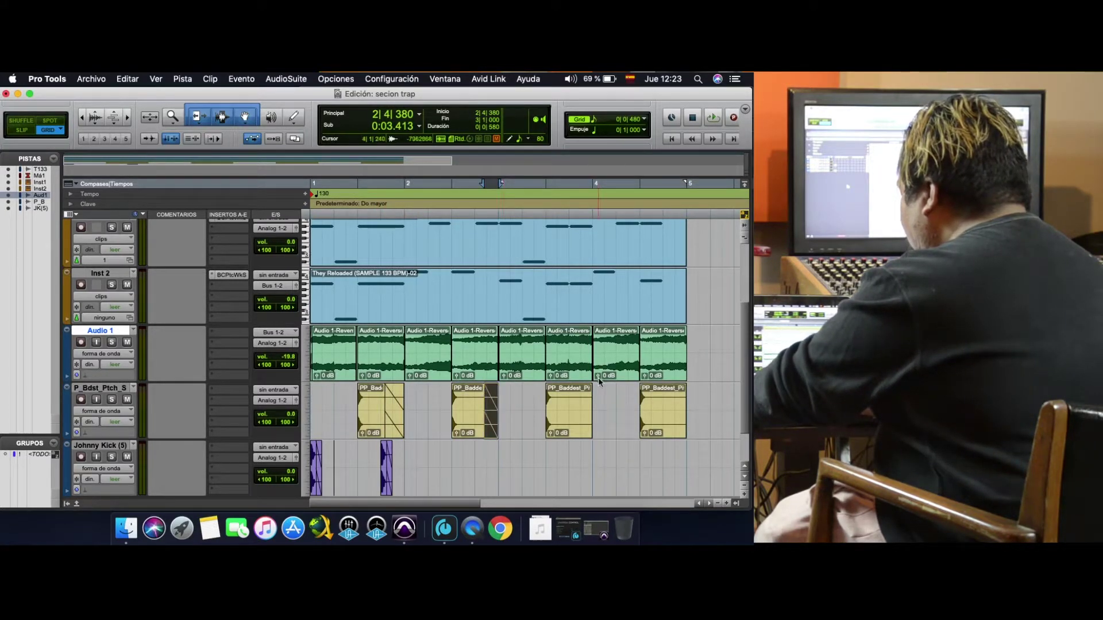
pyautogui.moveTo(592, 389); pyautogui.dragTo(577, 391)
pyautogui.moveTo(681, 389); pyautogui.dragTo(655, 407)
# - Shorten the last snare clip to end at 4|3|480 and paste a copy of it at 4|4|000
pyautogui.click(655, 417)
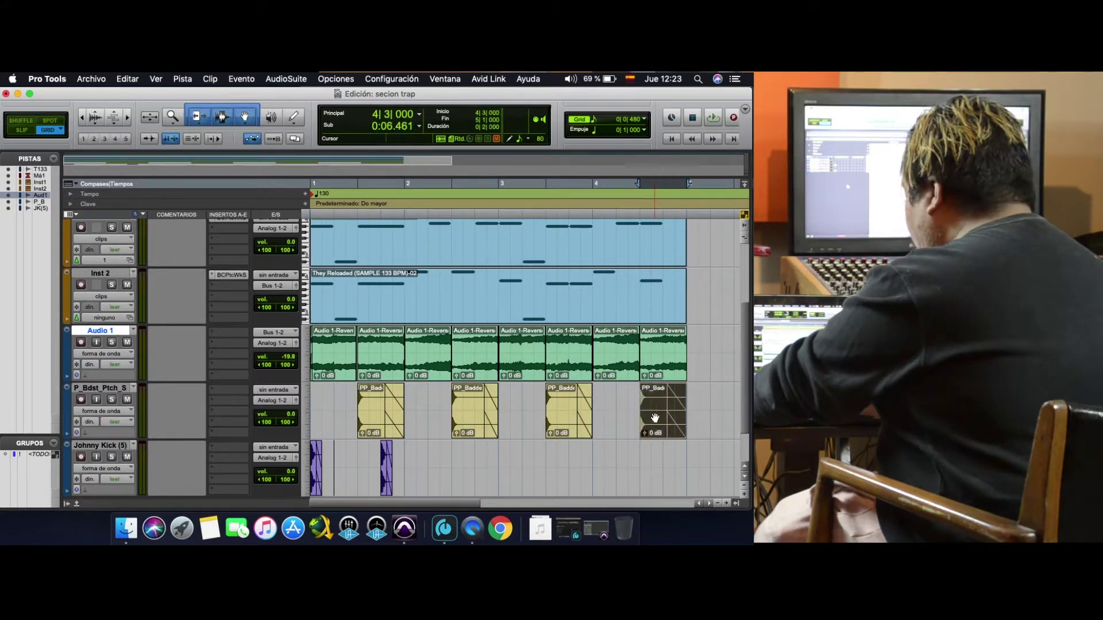
pyautogui.click(725, 503)
pyautogui.click(726, 503)
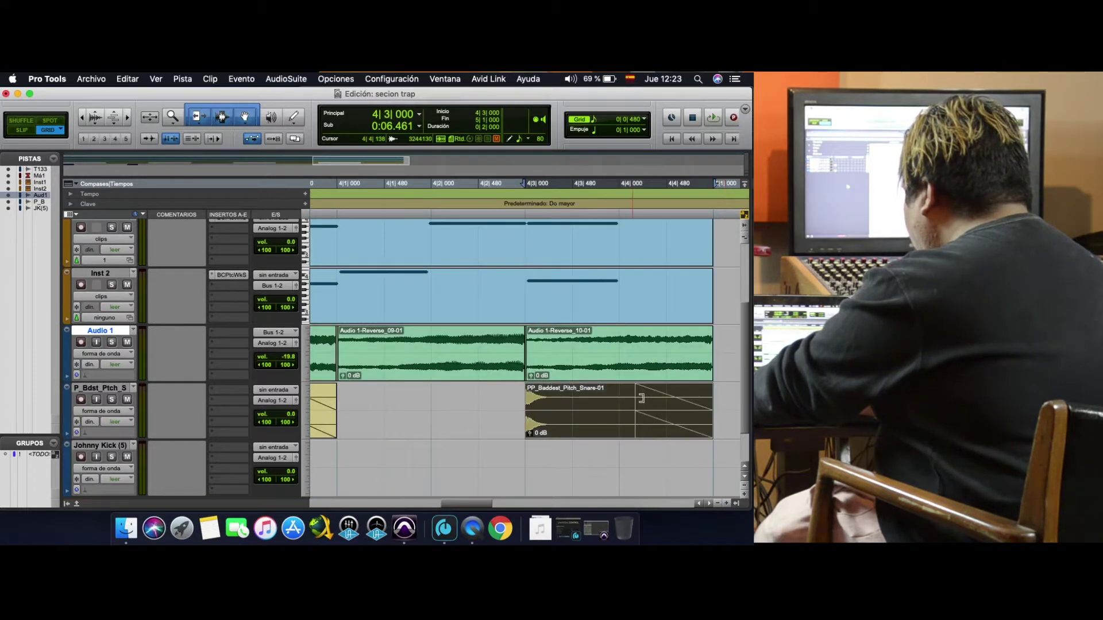
pyautogui.moveTo(714, 400); pyautogui.dragTo(568, 412)
pyautogui.click(551, 433)
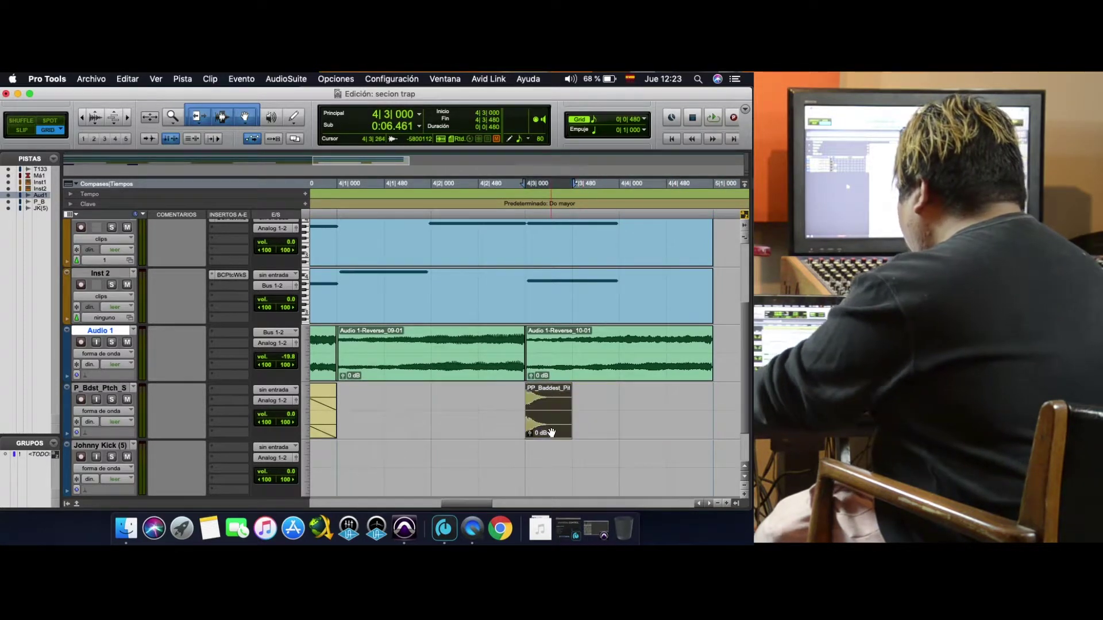
pyautogui.click(610, 402)
pyautogui.press('super+v')
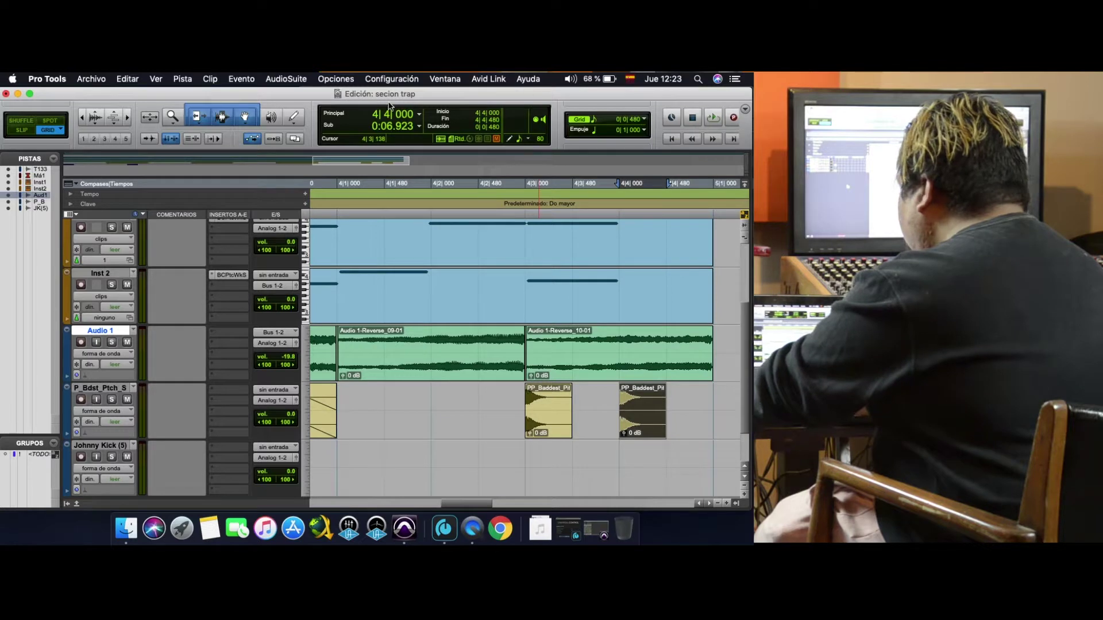
# - Open the Transpose event operation for the snare at 4|4|000 and set it to -2 semitones
pyautogui.click(277, 82)
pyautogui.moveTo(244, 81)
pyautogui.moveTo(262, 117)
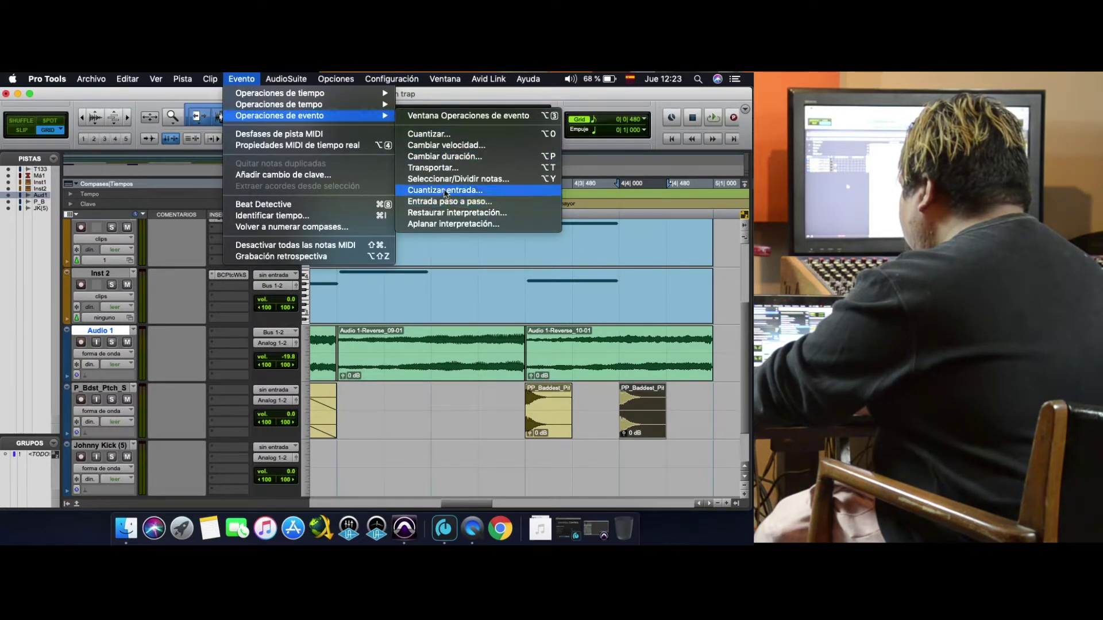
pyautogui.click(445, 167)
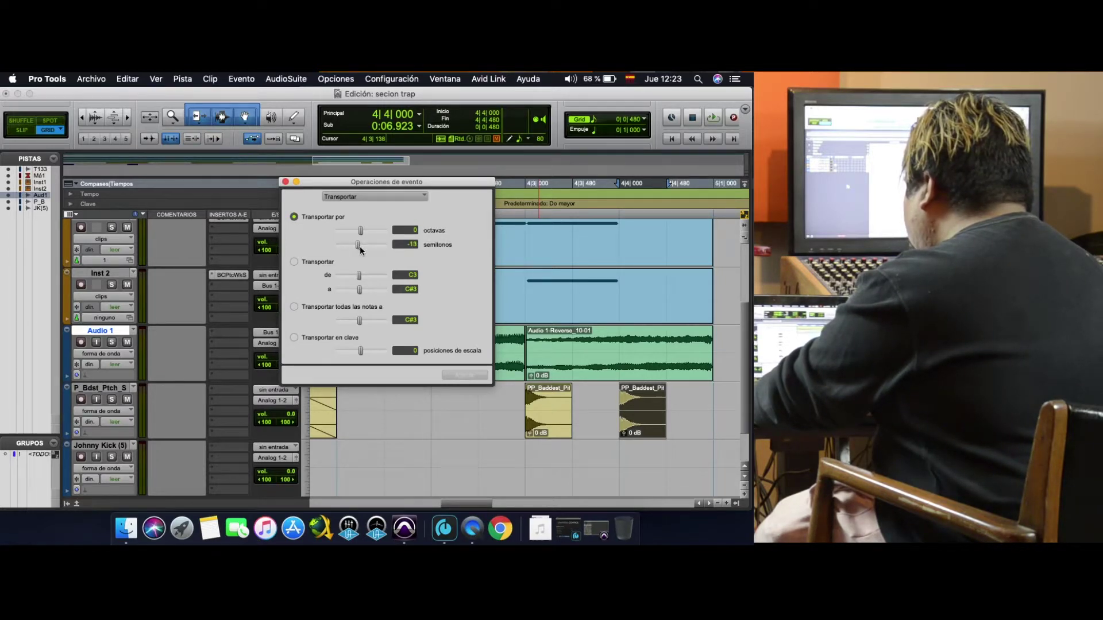
pyautogui.moveTo(357, 243); pyautogui.dragTo(360, 246)
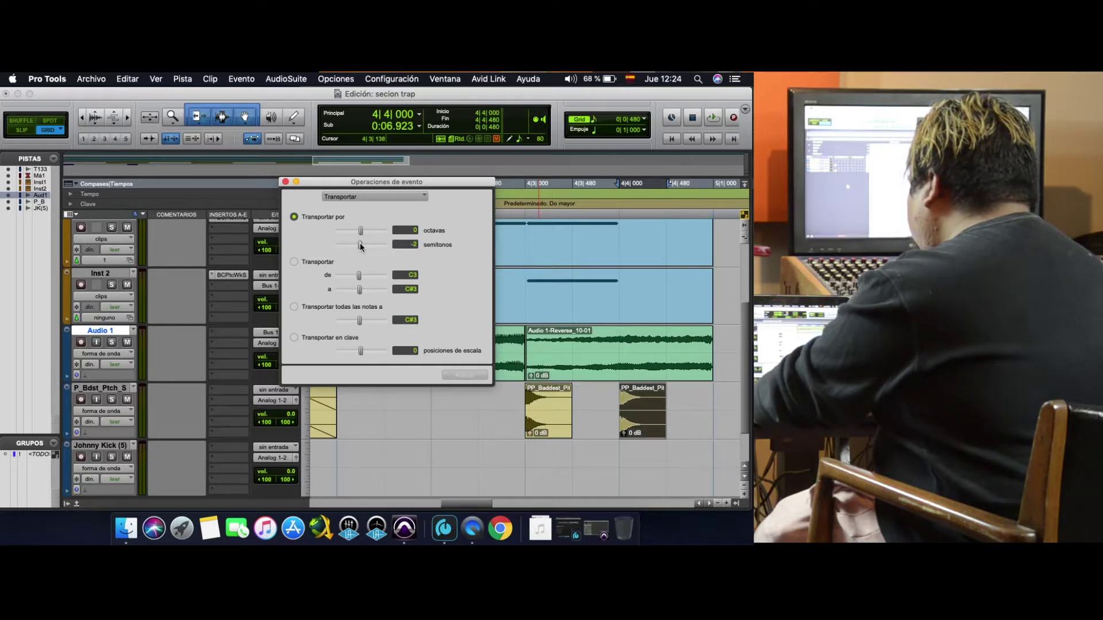
# - Enable Polyphonic Elastic Audio on the snare track, apply the -2 semitone transposition, and audition the snare hits
pyautogui.click(115, 433)
pyautogui.click(95, 452)
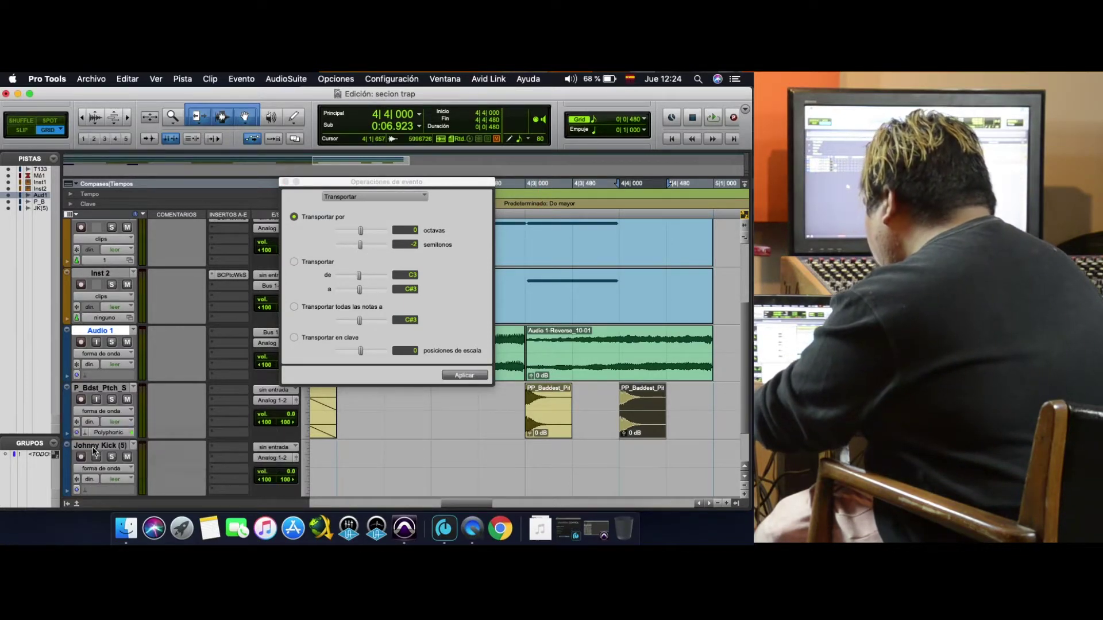
pyautogui.click(472, 374)
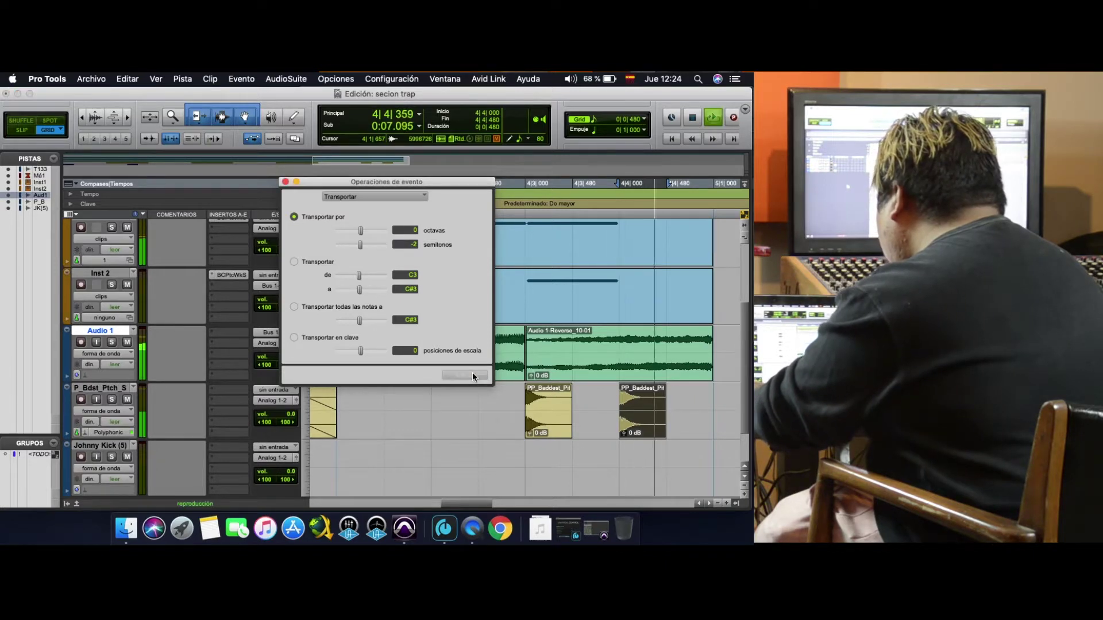
pyautogui.press('space')
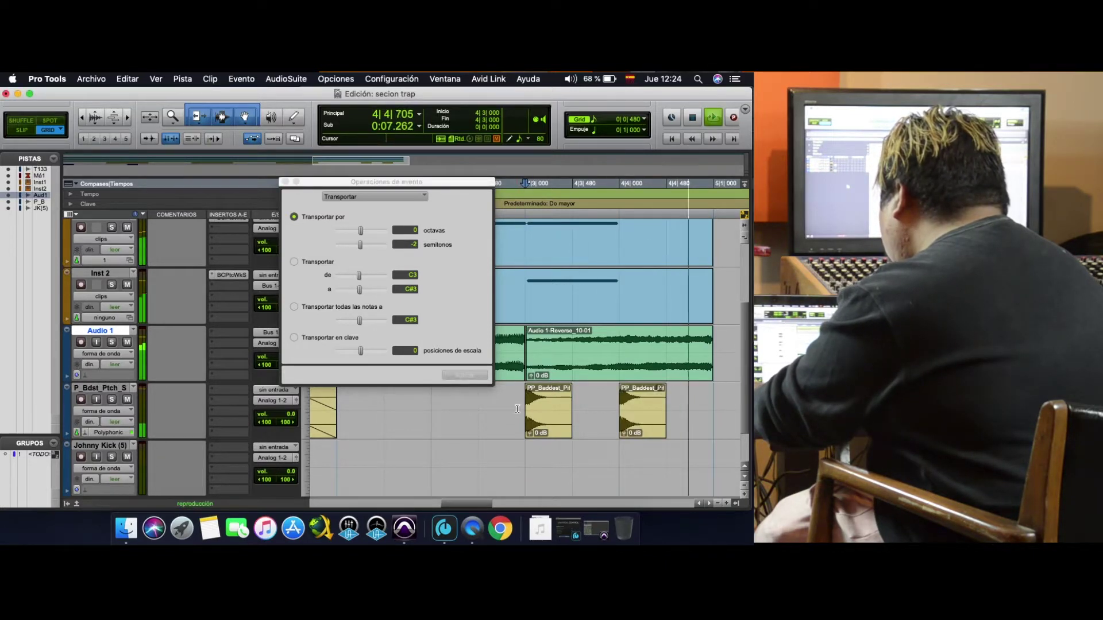
pyautogui.press('space')
# - Select the snare at 4|4|000 again, reapply the -2 semitone transposition, and play it back
pyautogui.click(649, 430)
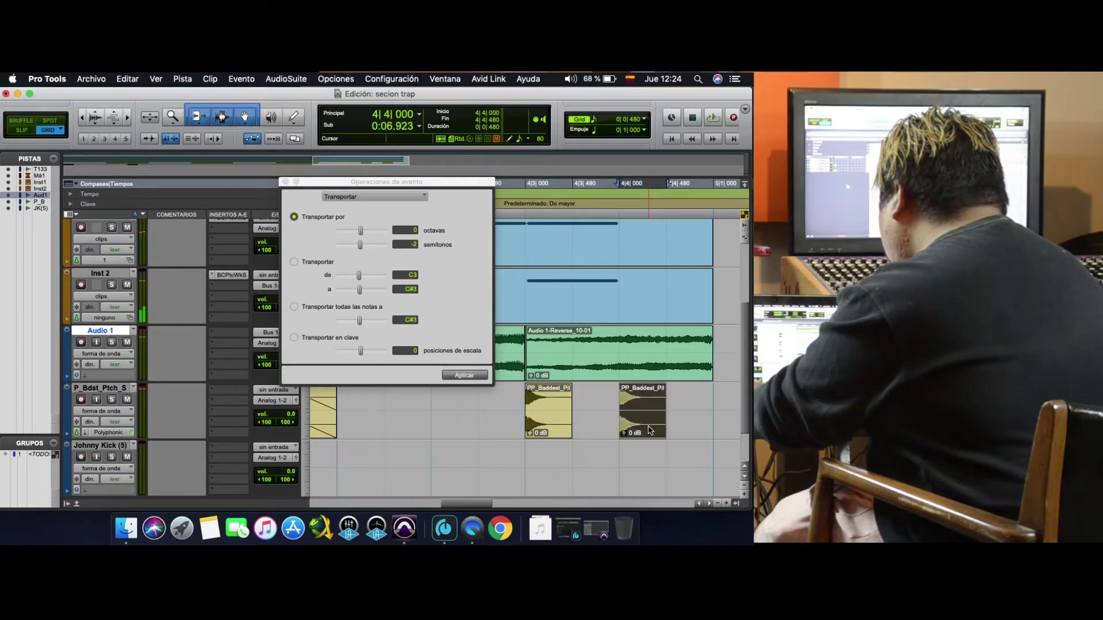
pyautogui.click(472, 375)
pyautogui.press('space')
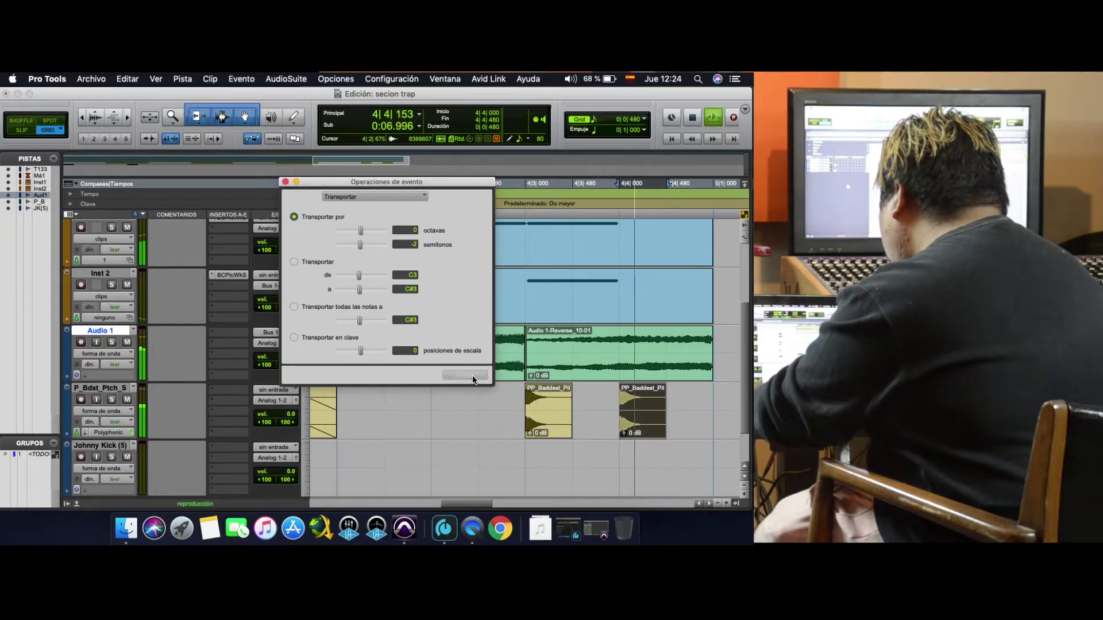
# - Duplicate the transposed snare to 4|4|480, transpose the copy further down, audition it, and close the Event Operations window
pyautogui.click(670, 403)
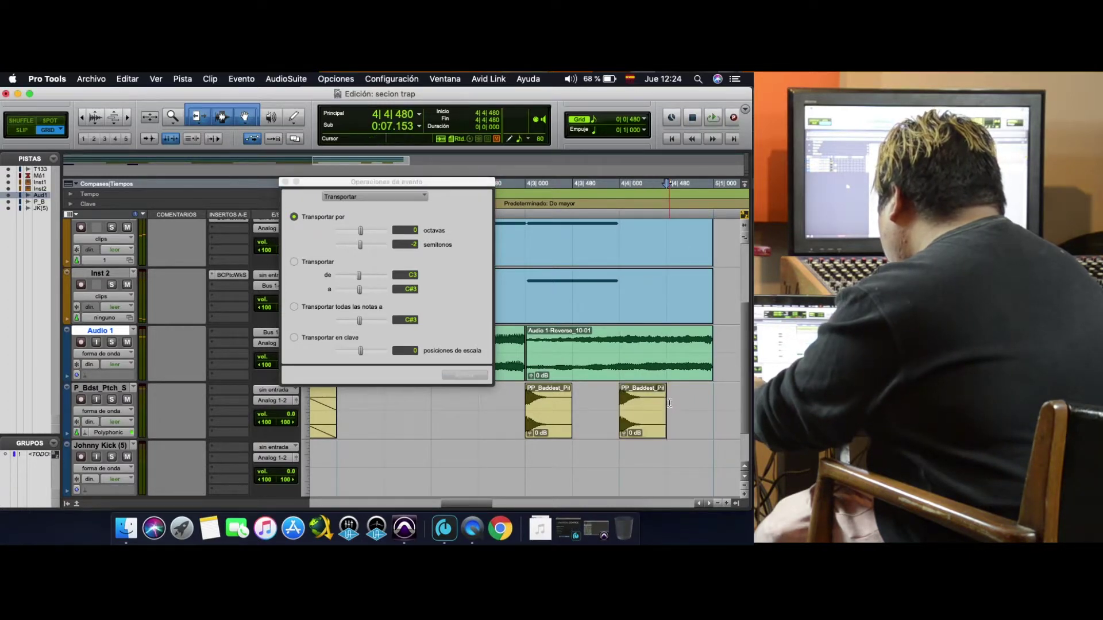
pyautogui.press('super+d')
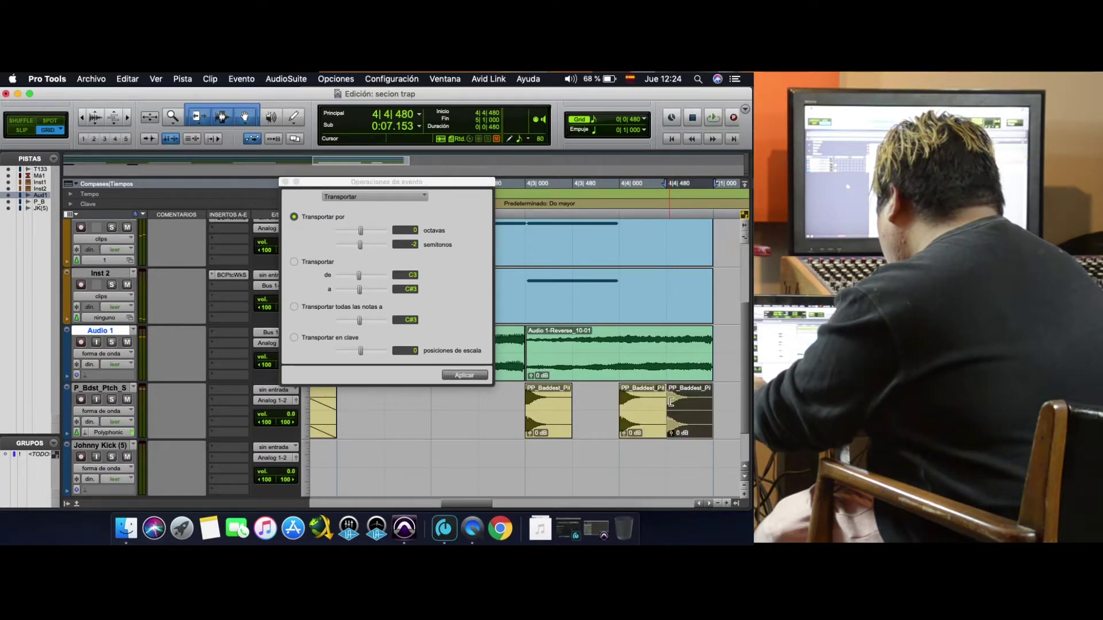
pyautogui.click(357, 245)
pyautogui.click(357, 246)
pyautogui.click(460, 375)
pyautogui.press('space')
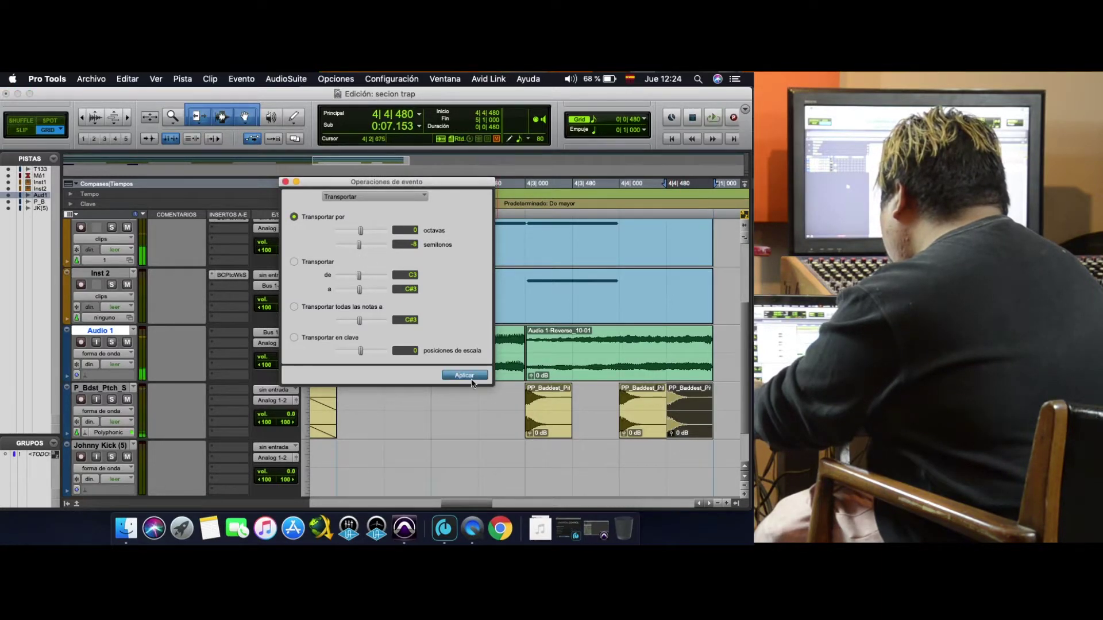
pyautogui.click(476, 396)
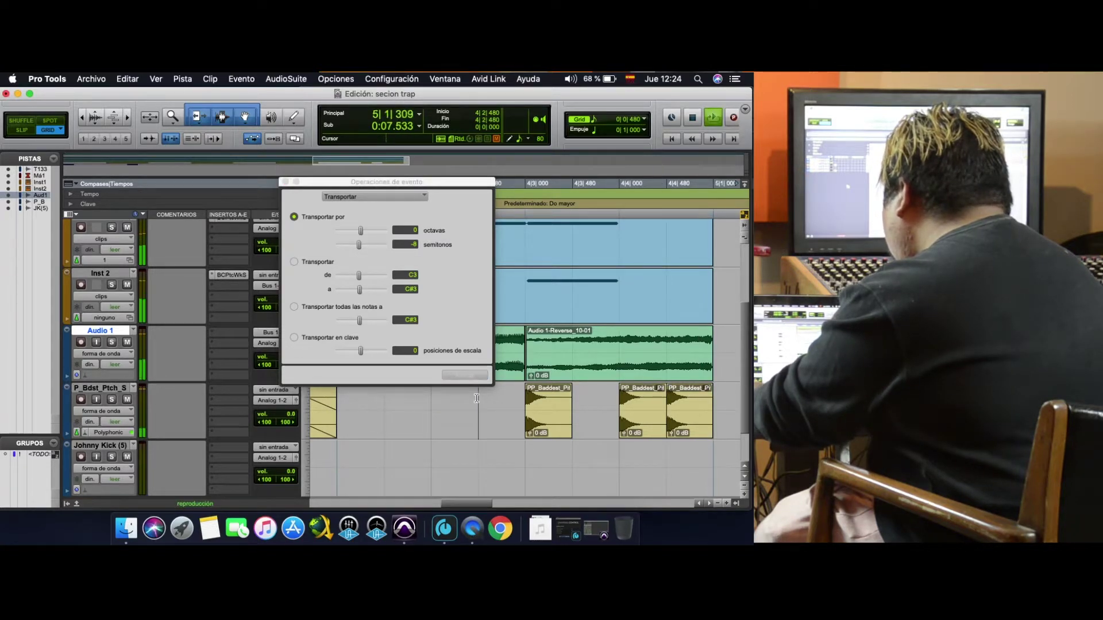
pyautogui.press('space')
pyautogui.click(286, 182)
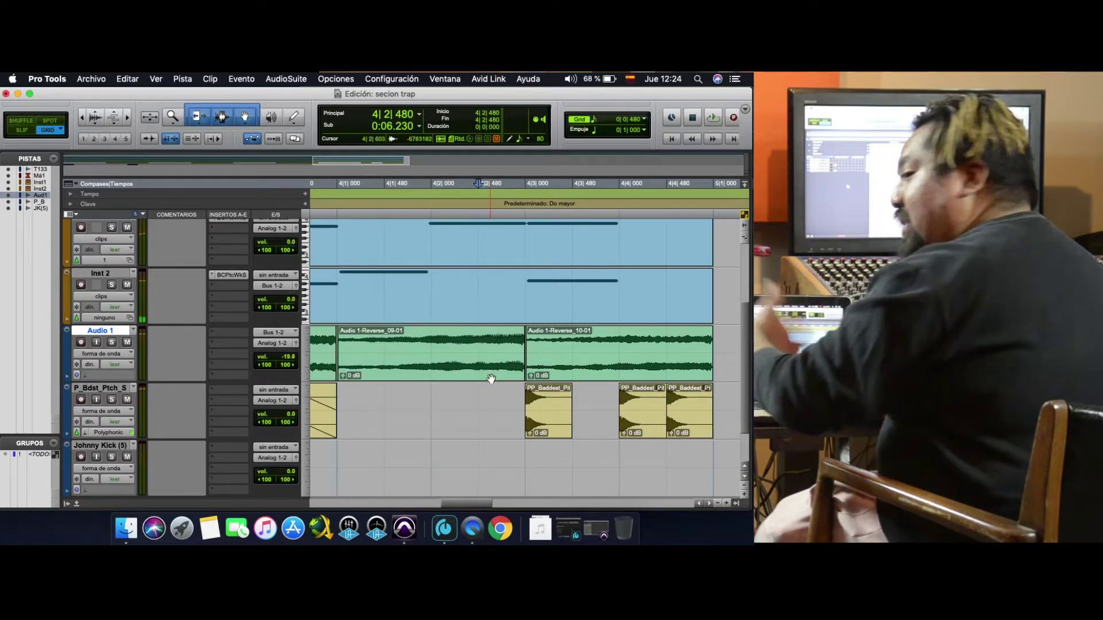
# - Set the grid to 1/16 note and paste a copy of the first 1/16 of the snare at 4|3|000 to 4|3|720
pyautogui.click(641, 120)
pyautogui.click(608, 135)
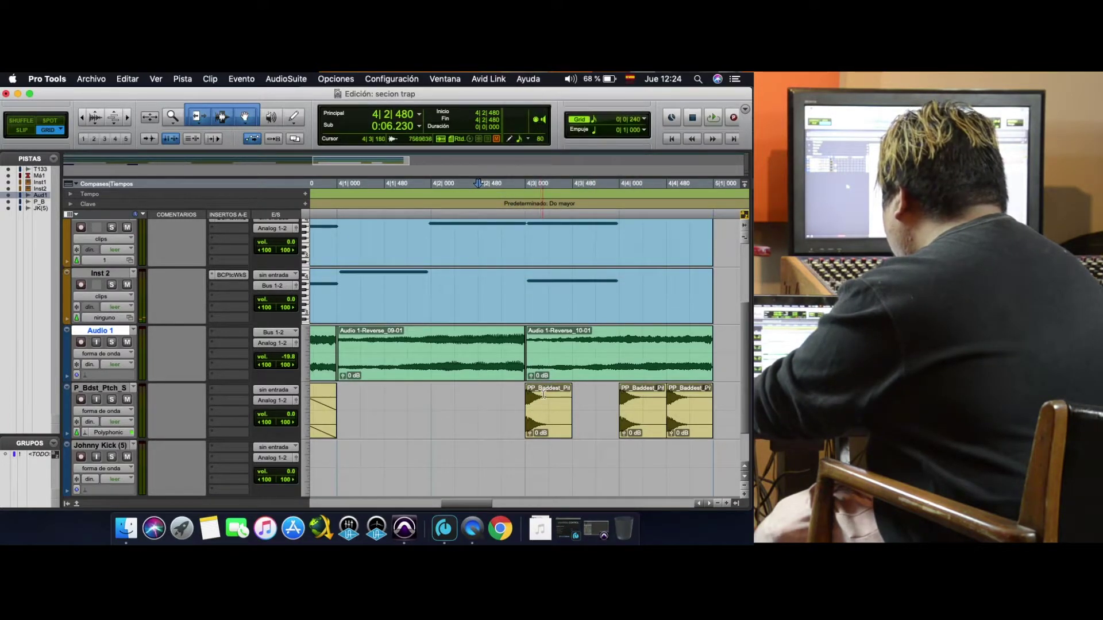
pyautogui.moveTo(547, 408); pyautogui.dragTo(527, 408)
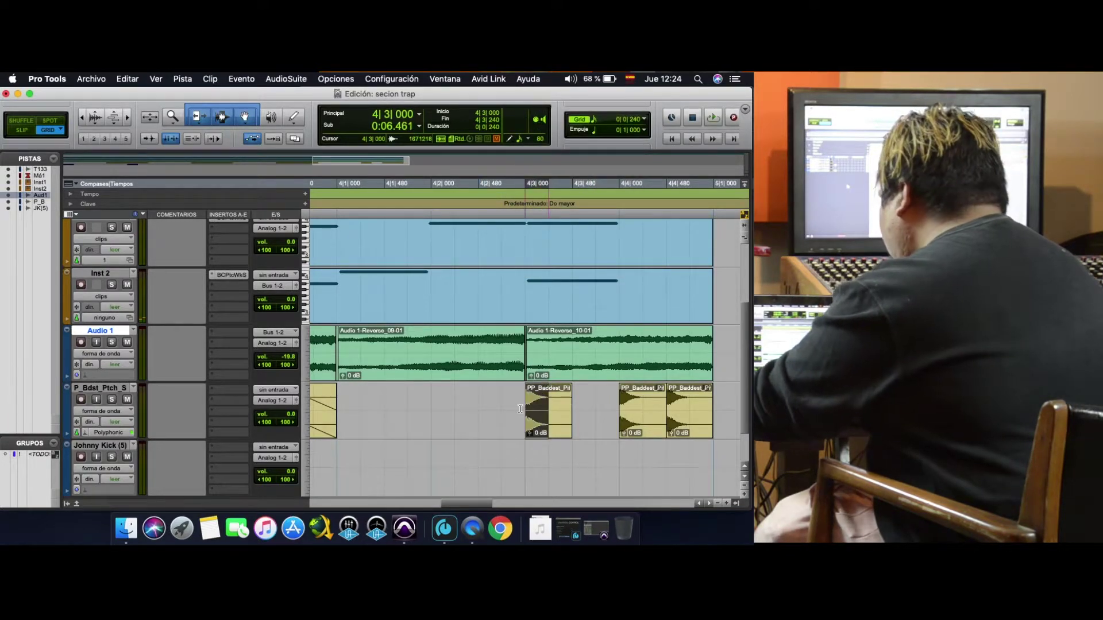
pyautogui.click(594, 407)
pyautogui.press('super+v')
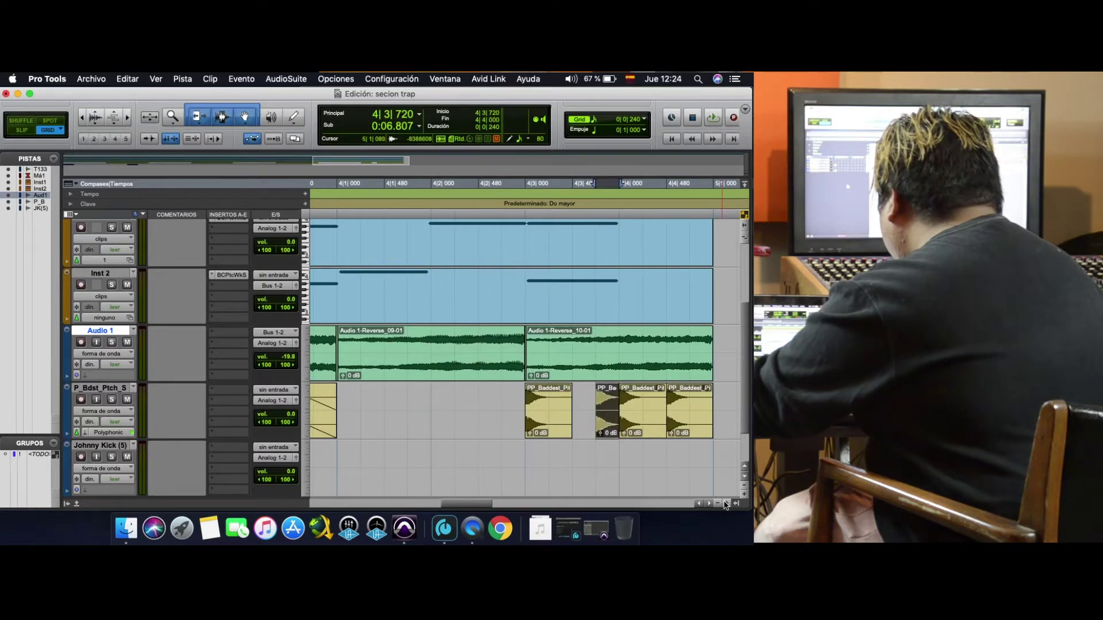
# - Set the grid to 1/32 note, trim the snare copy at 4|3|720 to one grid unit, and fade out its end
pyautogui.click(726, 504)
pyautogui.click(628, 119)
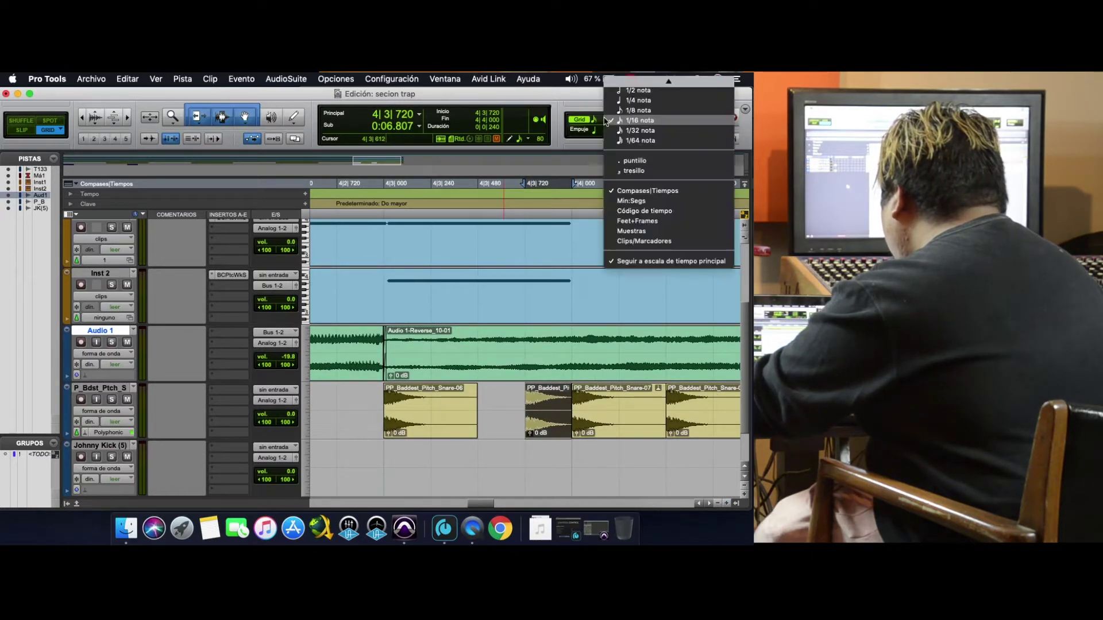
pyautogui.click(638, 129)
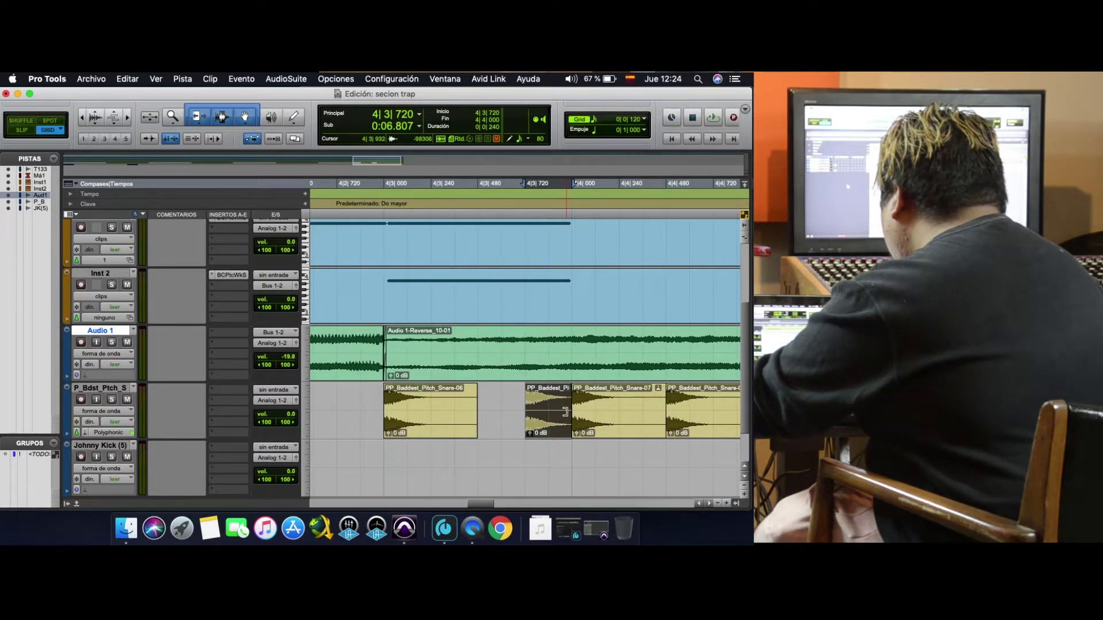
pyautogui.moveTo(565, 411); pyautogui.dragTo(555, 413)
pyautogui.click(546, 390)
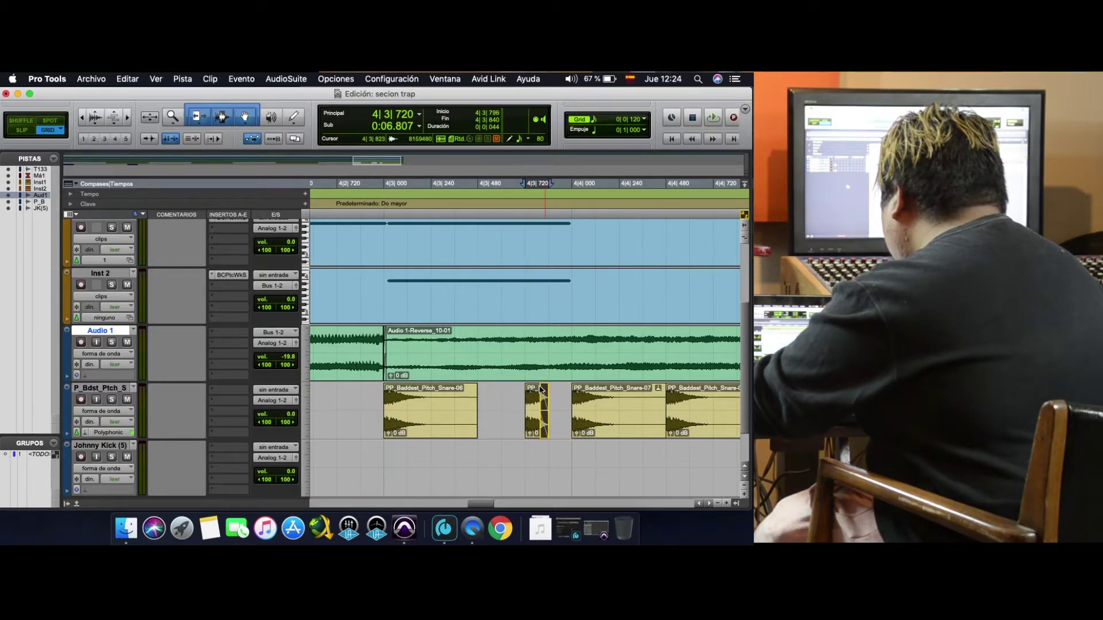
pyautogui.click(534, 427)
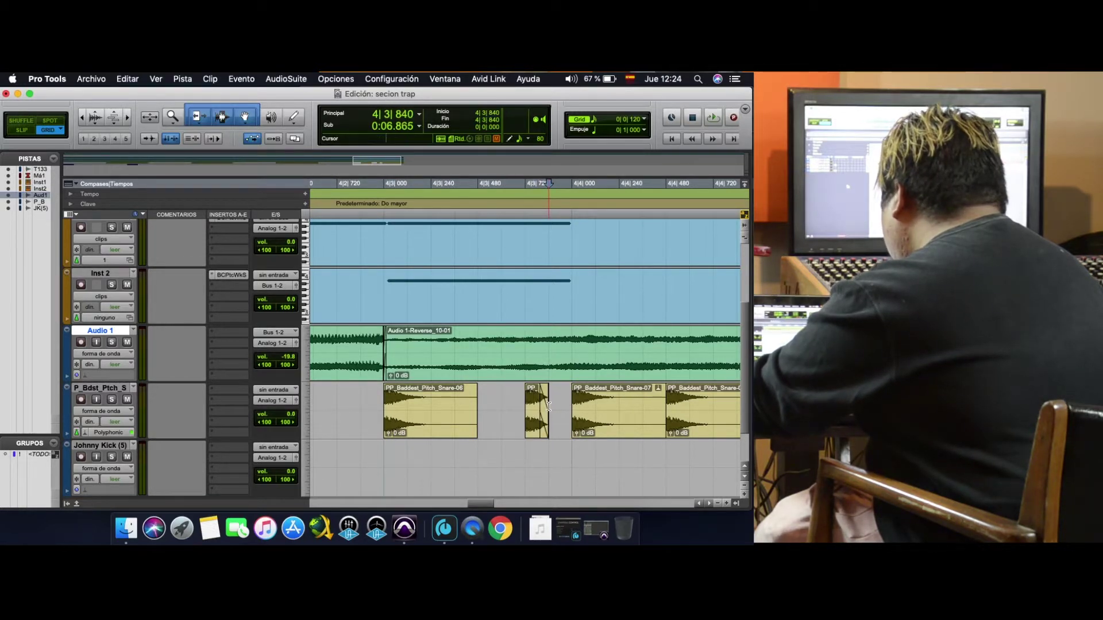
# - Duplicate the shortened snare to 4|3|840, lower the copy's clip gain to -4.6 dB, and audition it from 4|3|600
pyautogui.press('super+d')
pyautogui.click(727, 504)
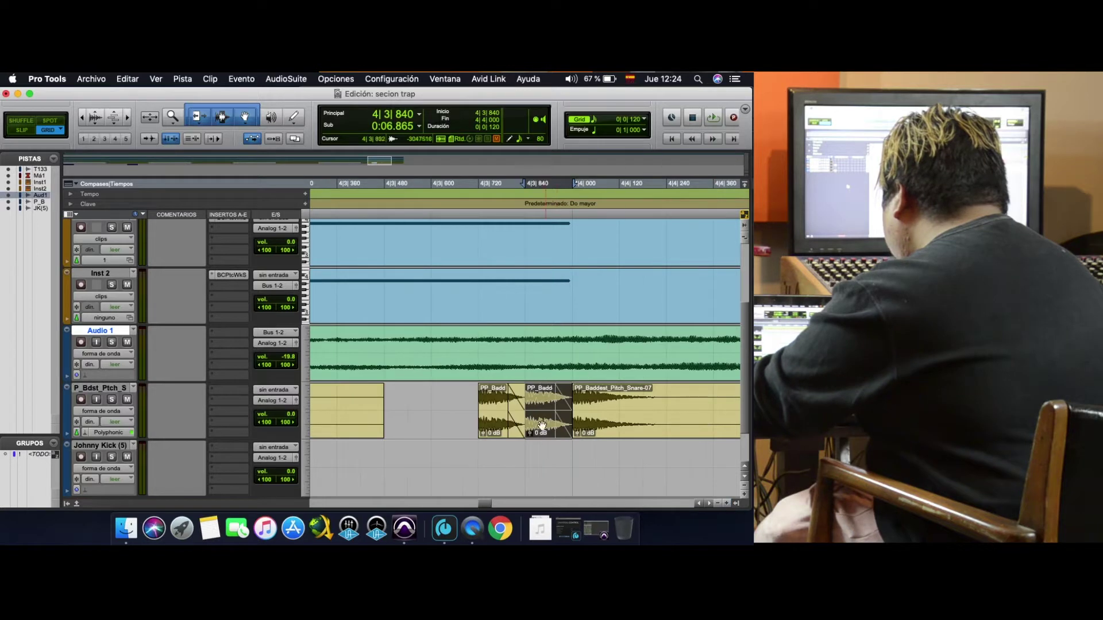
pyautogui.moveTo(529, 434); pyautogui.dragTo(530, 437)
pyautogui.click(435, 404)
pyautogui.press('space')
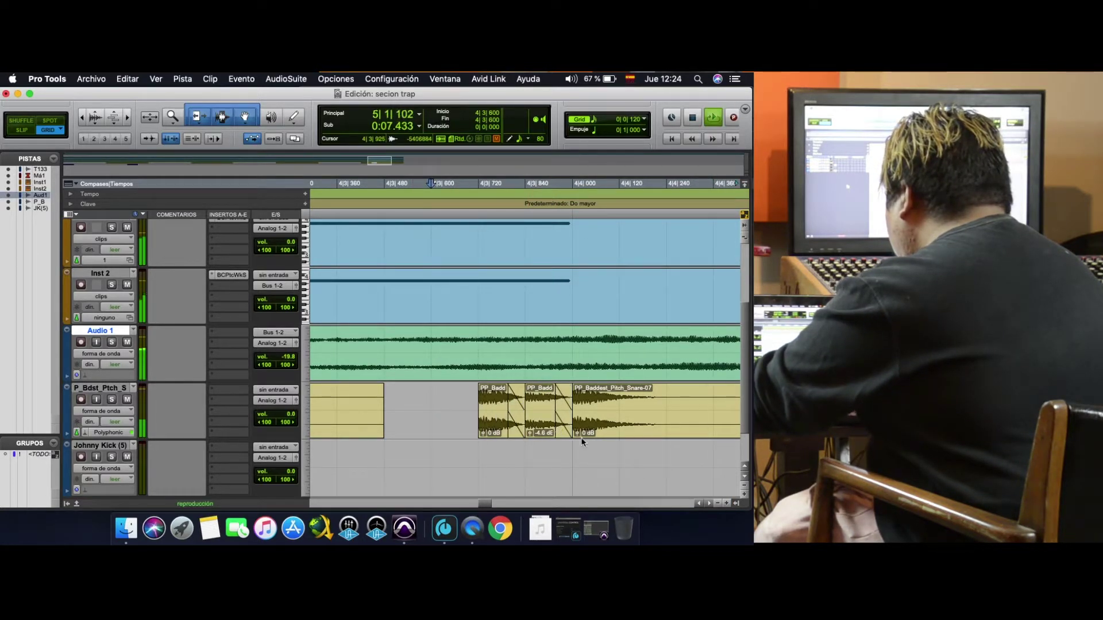
pyautogui.press('space')
# - Audition the snare roll from 4|3|000 to 5|1|000, save the session, and play from the start
pyautogui.click(719, 504)
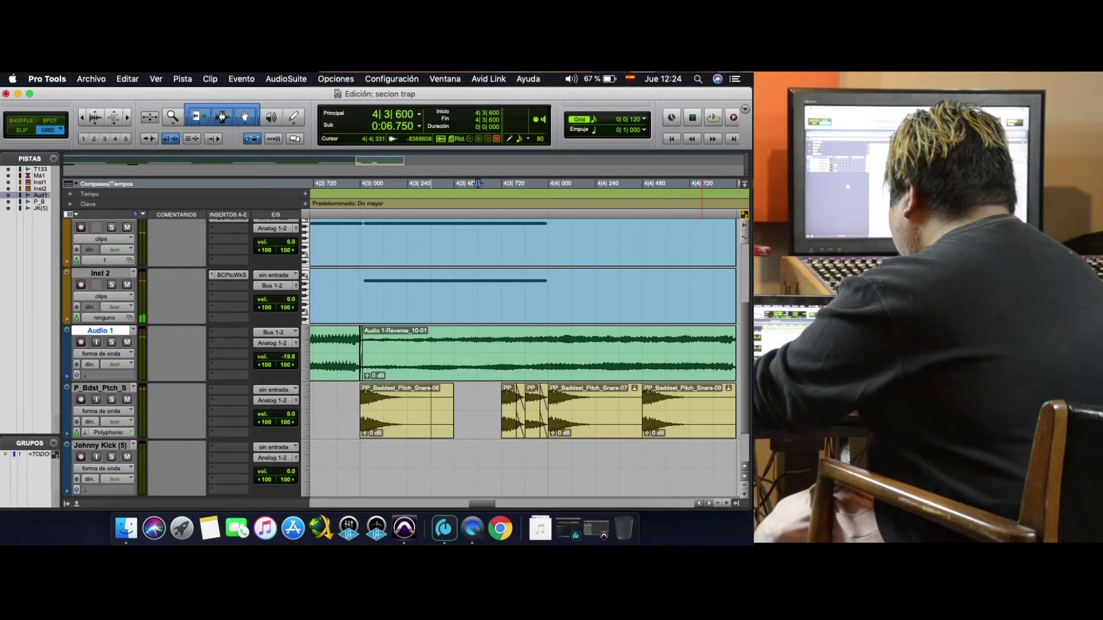
pyautogui.moveTo(484, 394); pyautogui.dragTo(574, 398)
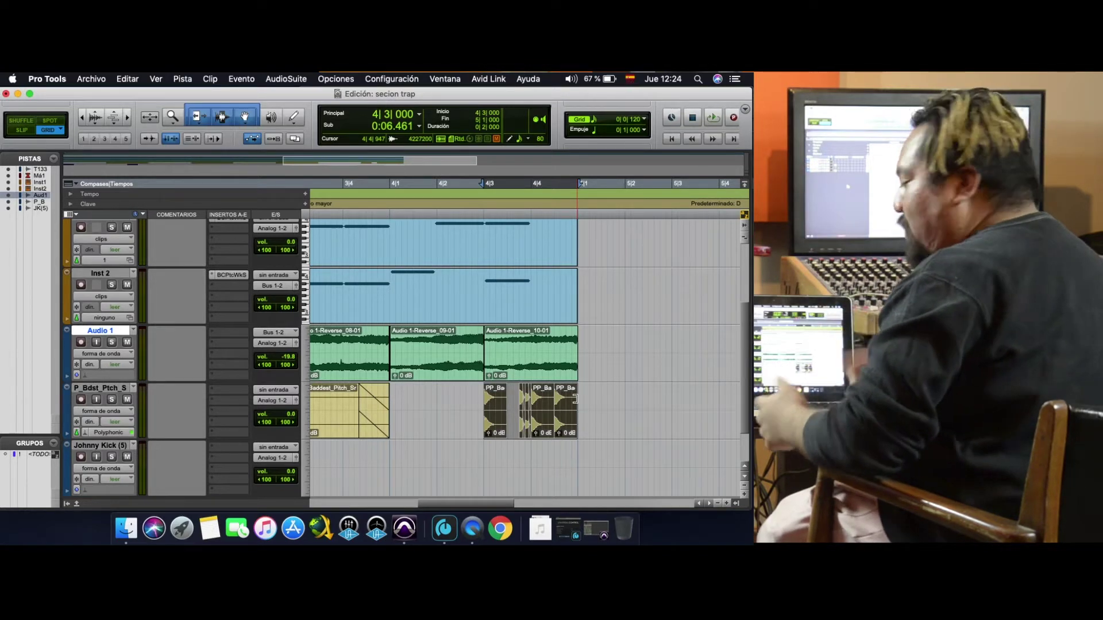
pyautogui.press('space')
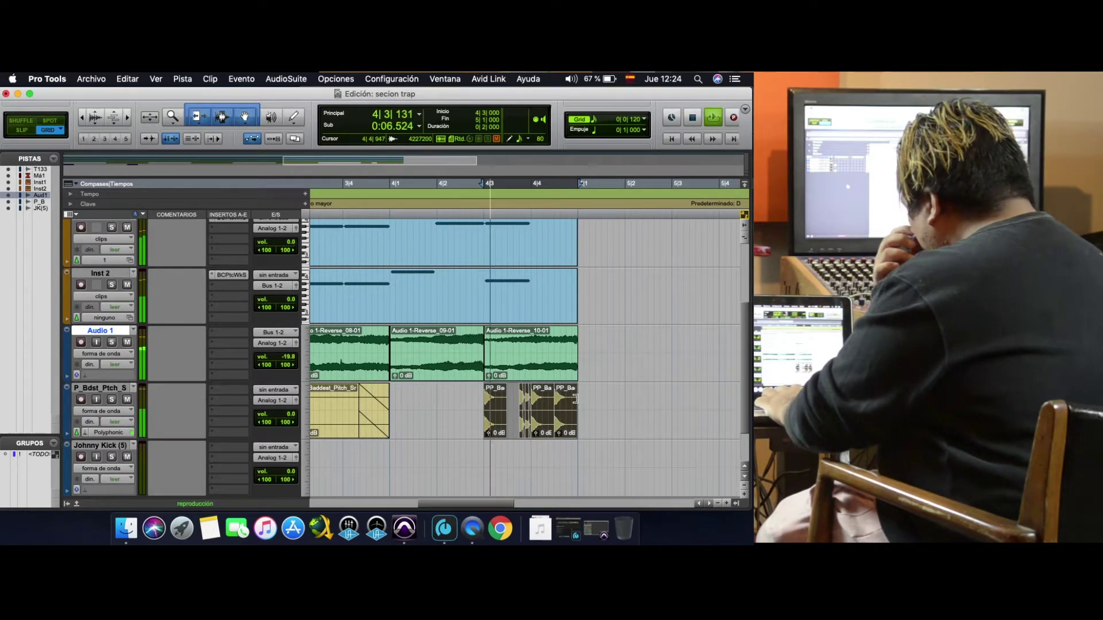
pyautogui.press('super+s')
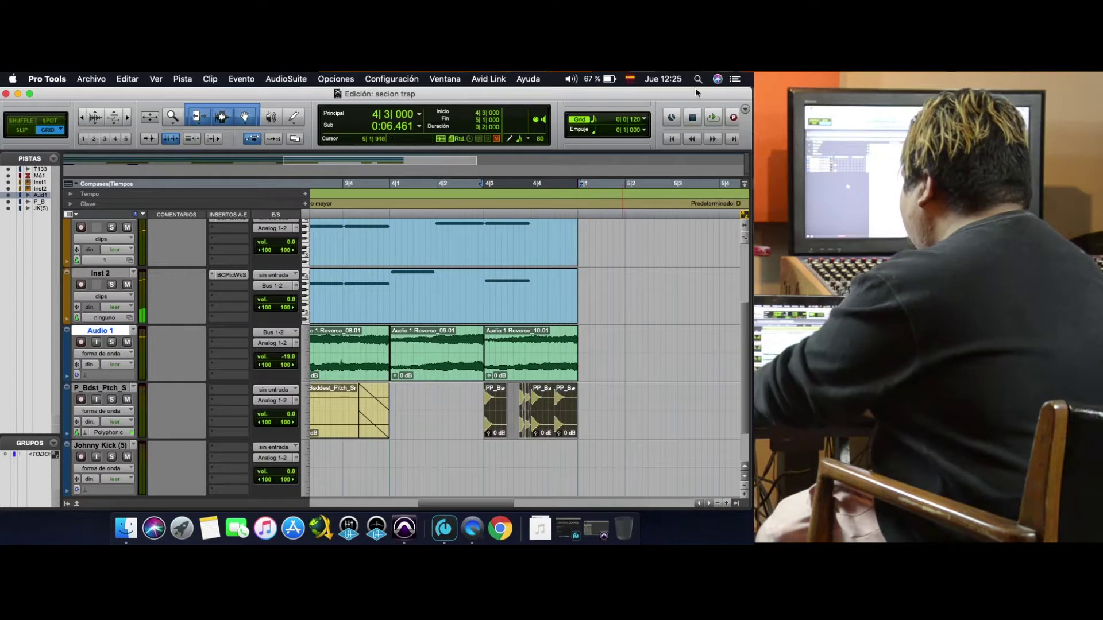
pyautogui.press('Return')
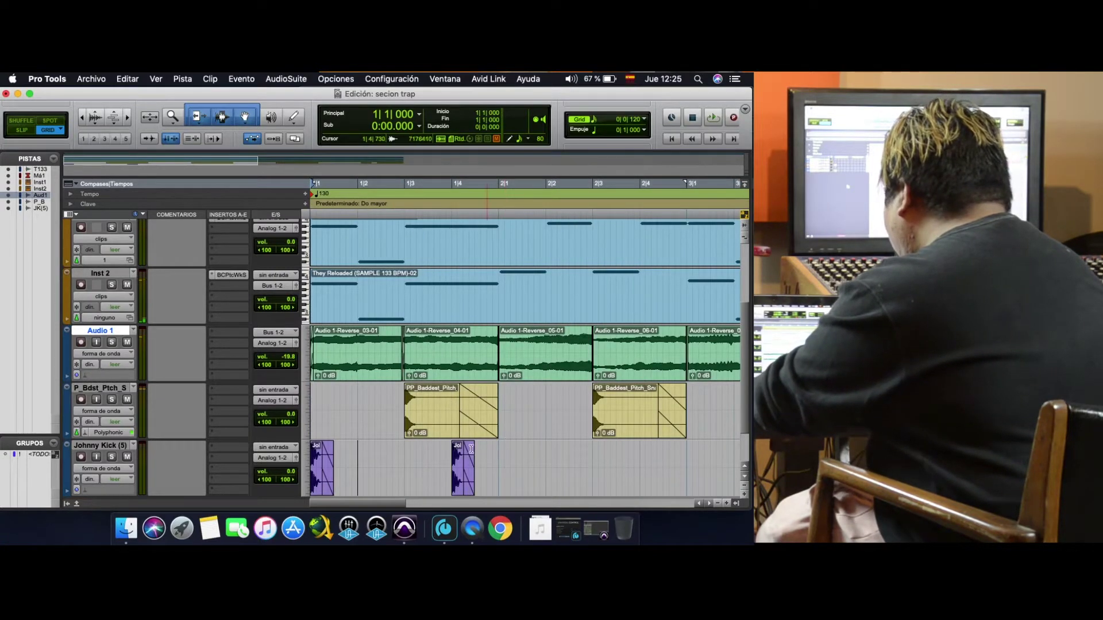
pyautogui.press('space')
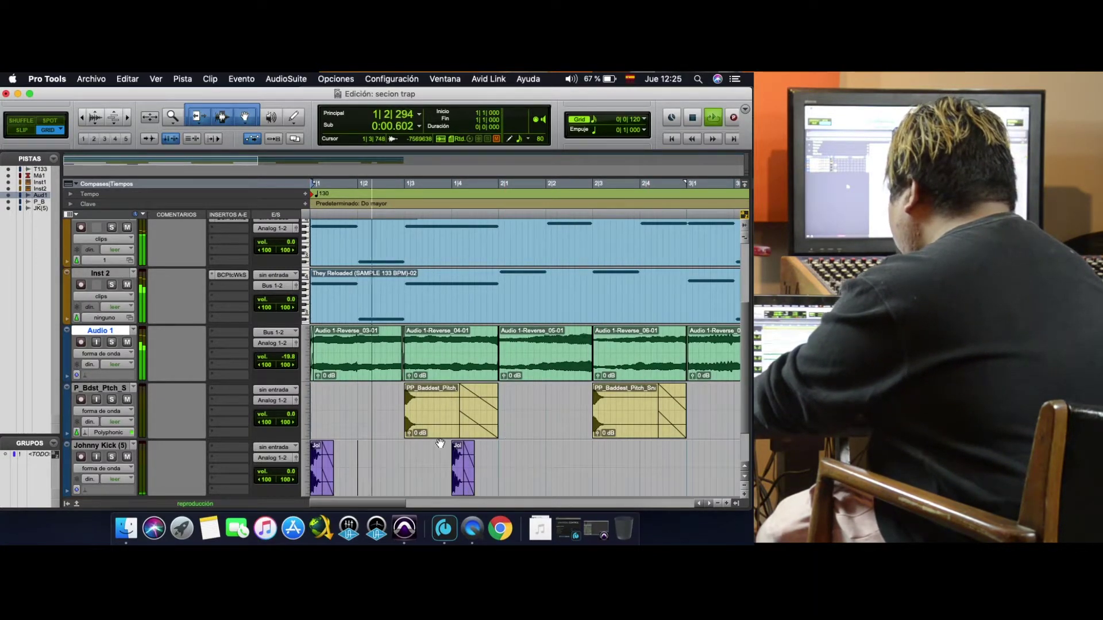
# - Paste copies of the kick at 1|4|000 to 2|1|000 and 2|2|000, and play the range from 1|1|000 to 2|3|000
pyautogui.click(462, 471)
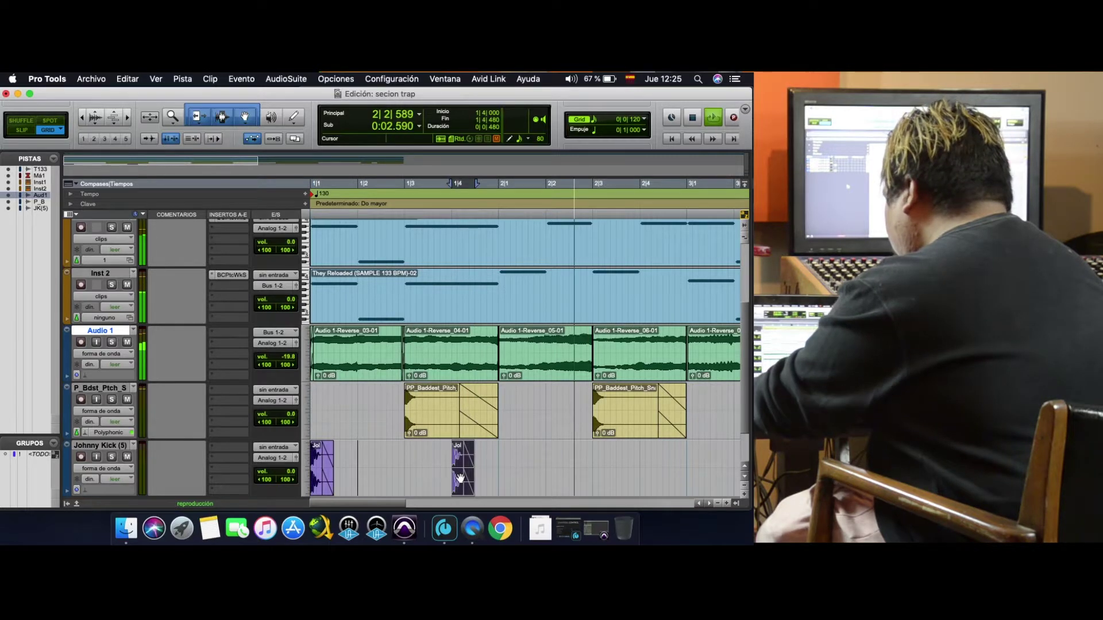
pyautogui.press('space')
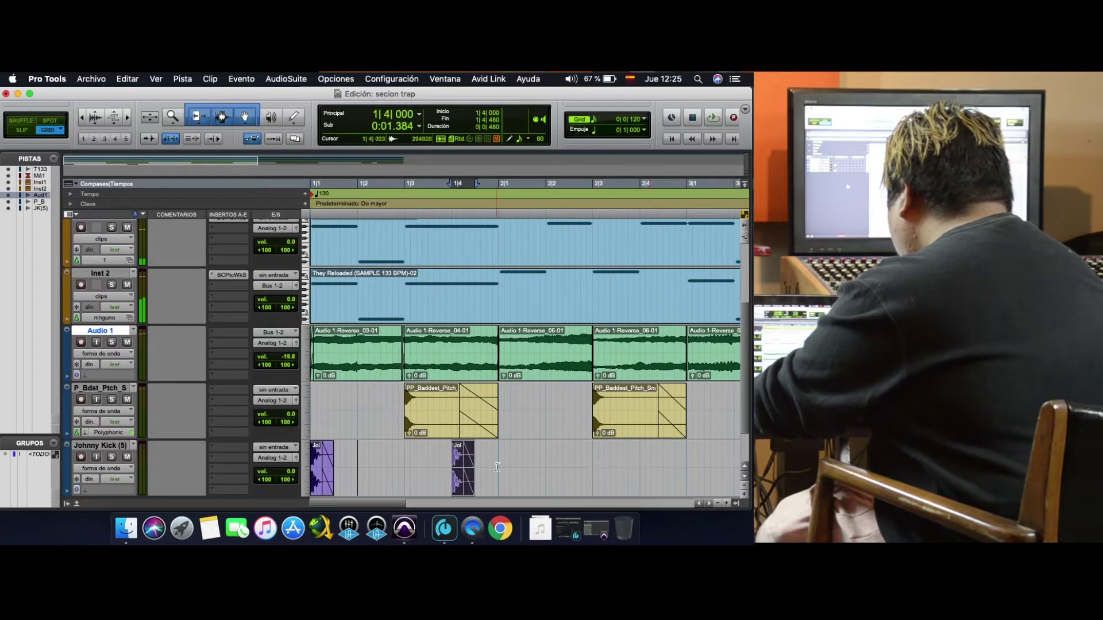
pyautogui.rightClick(499, 449)
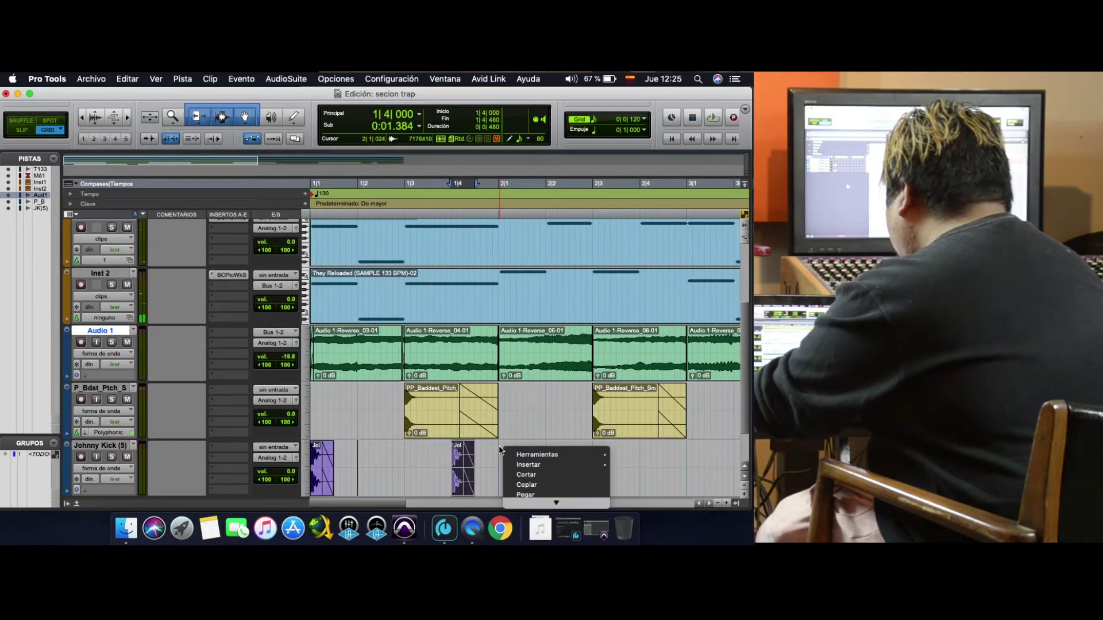
pyautogui.click(499, 447)
pyautogui.click(498, 447)
pyautogui.press('super+v')
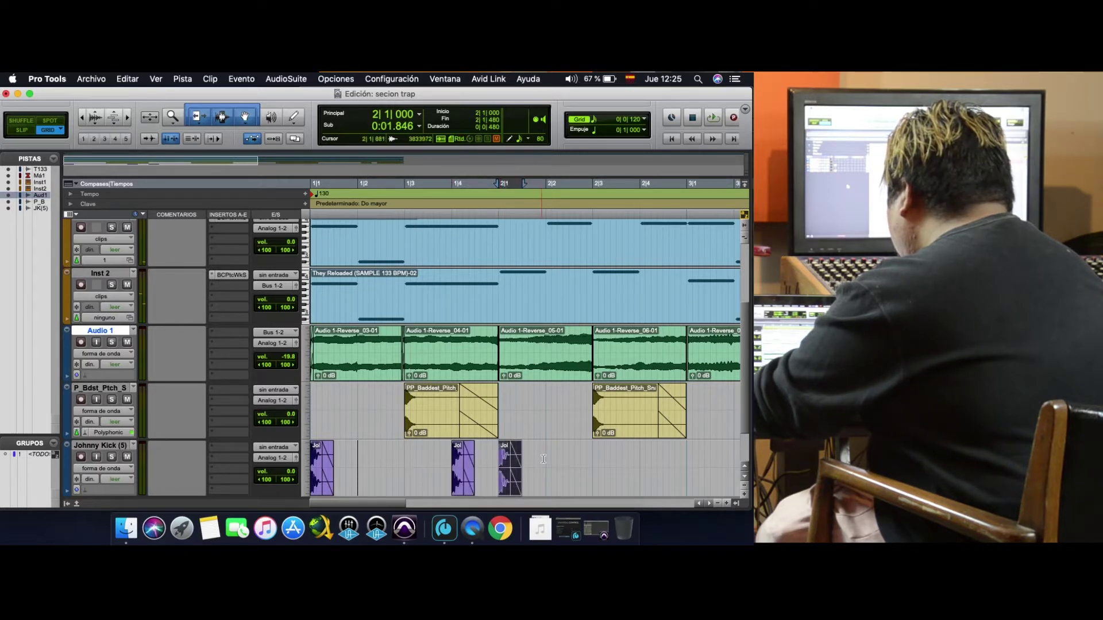
pyautogui.click(547, 460)
pyautogui.press('super+v')
pyautogui.moveTo(594, 452); pyautogui.dragTo(311, 458)
pyautogui.press('space')
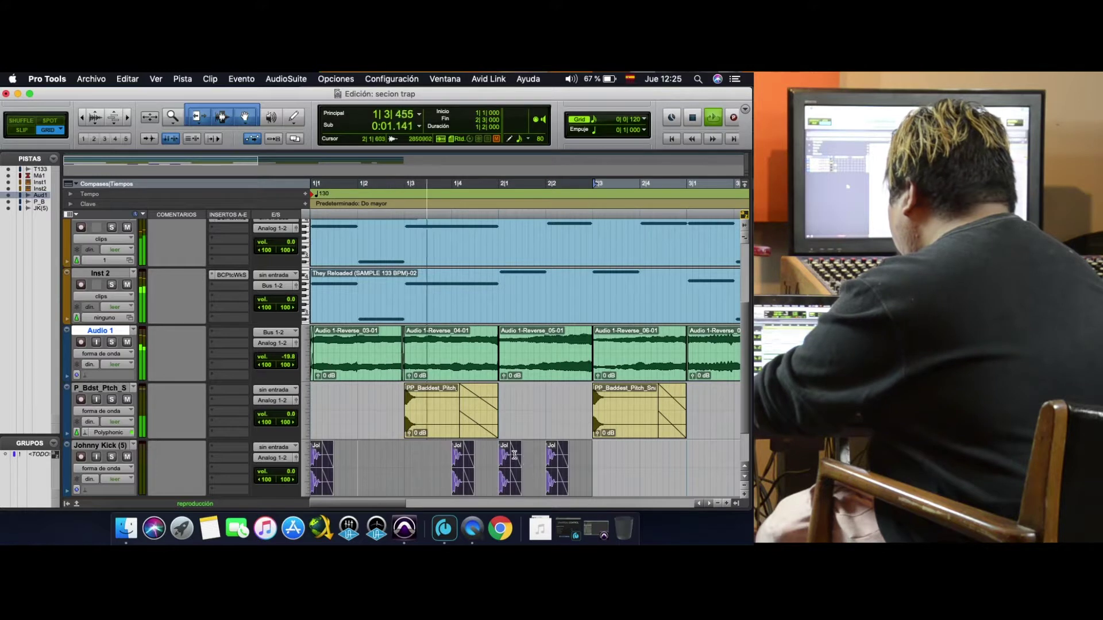
# - Set the grid to 1/8 note and move the kicks at 2|1|000 and 2|2|000 to 2|1|480 and 2|2|480
pyautogui.click(498, 173)
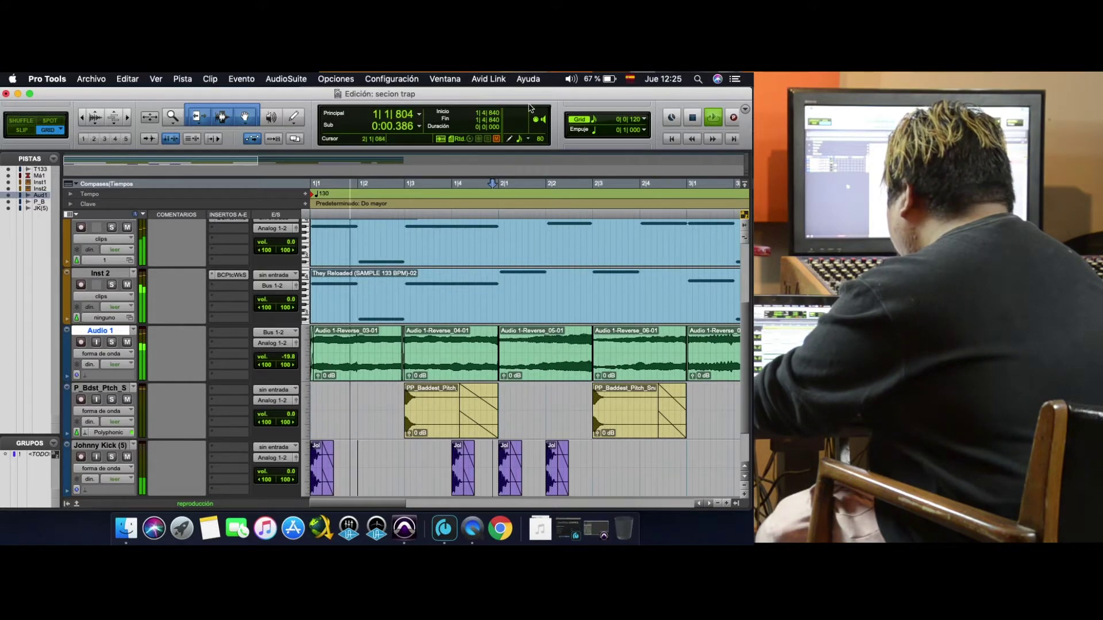
pyautogui.click(642, 119)
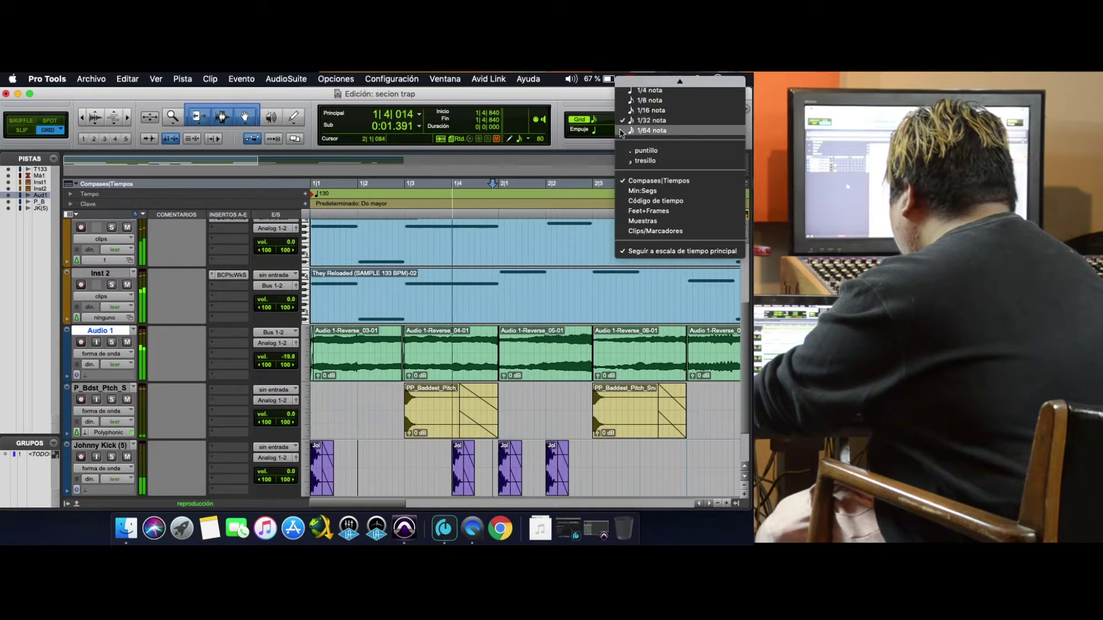
pyautogui.click(649, 99)
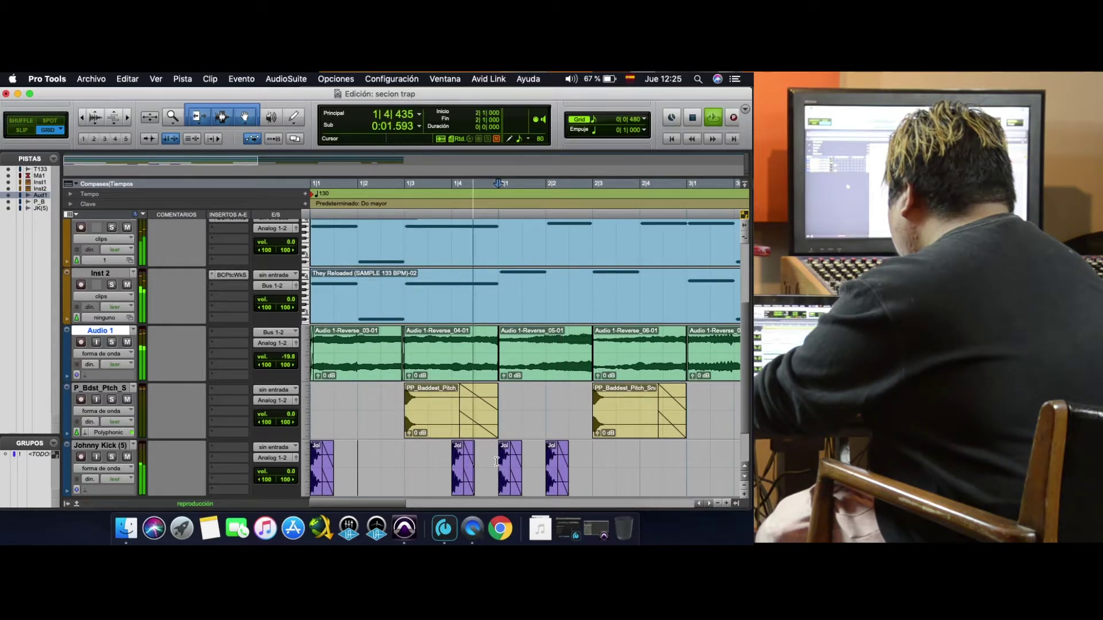
pyautogui.click(506, 488)
pyautogui.moveTo(507, 488); pyautogui.dragTo(530, 486)
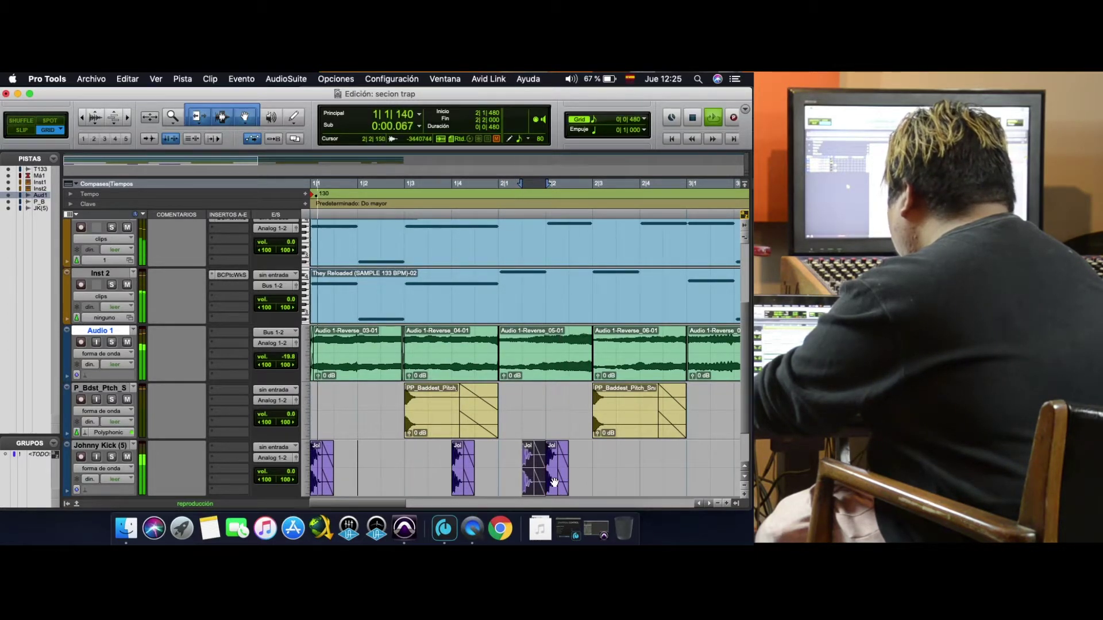
pyautogui.moveTo(555, 481); pyautogui.dragTo(578, 480)
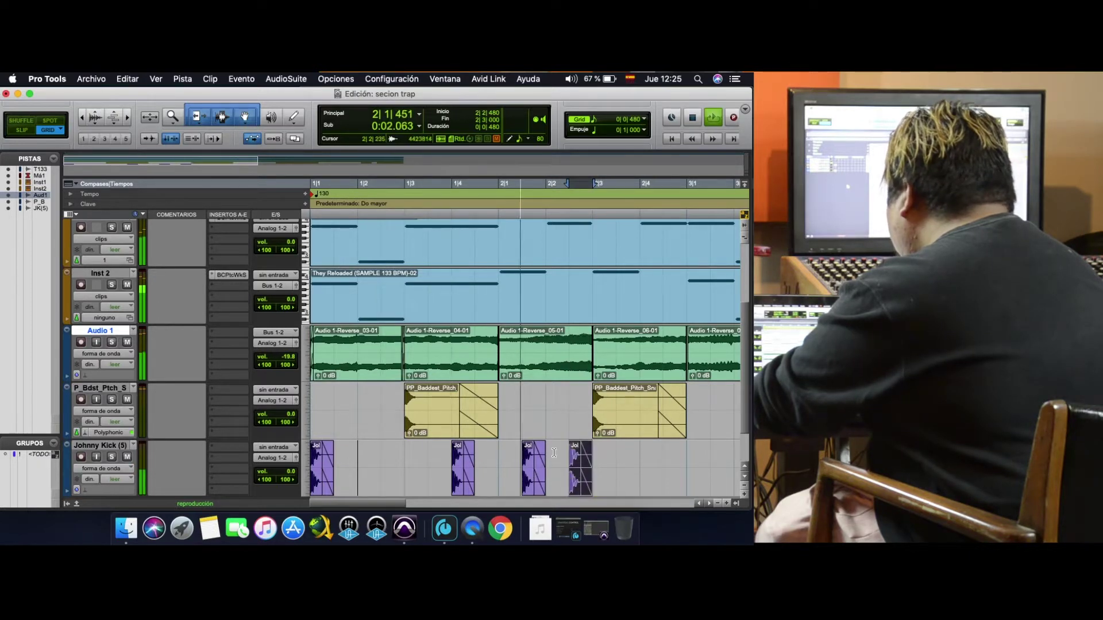
# - Add a kick copy at 2|3|000 and audition the kick pattern over the range from 1|1|000 to 5|1|000
pyautogui.click(594, 461)
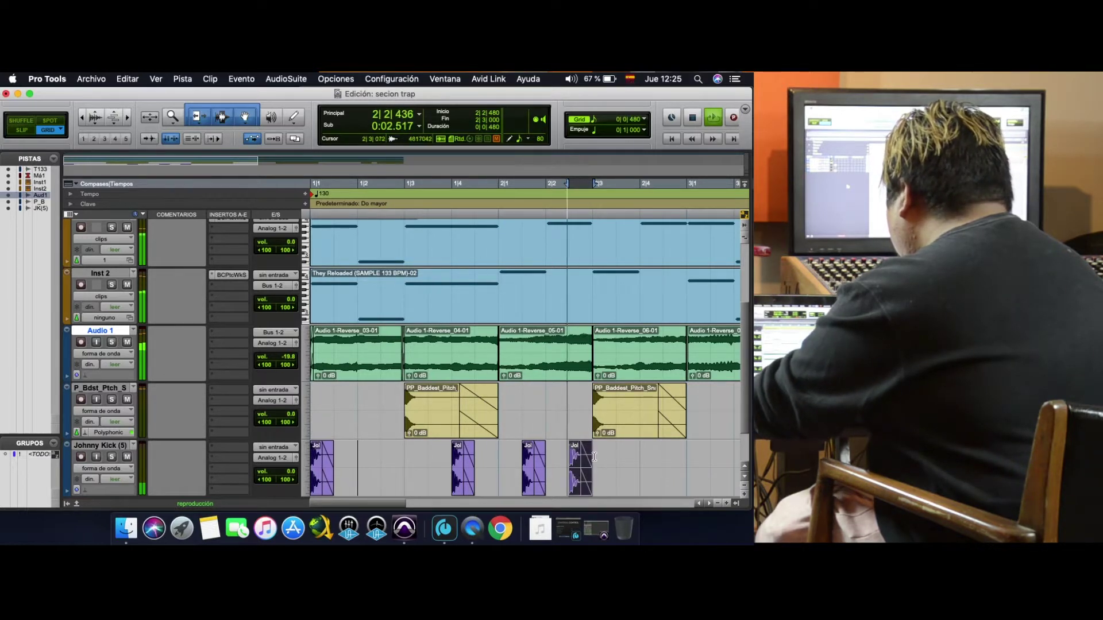
pyautogui.moveTo(594, 456); pyautogui.dragTo(617, 459)
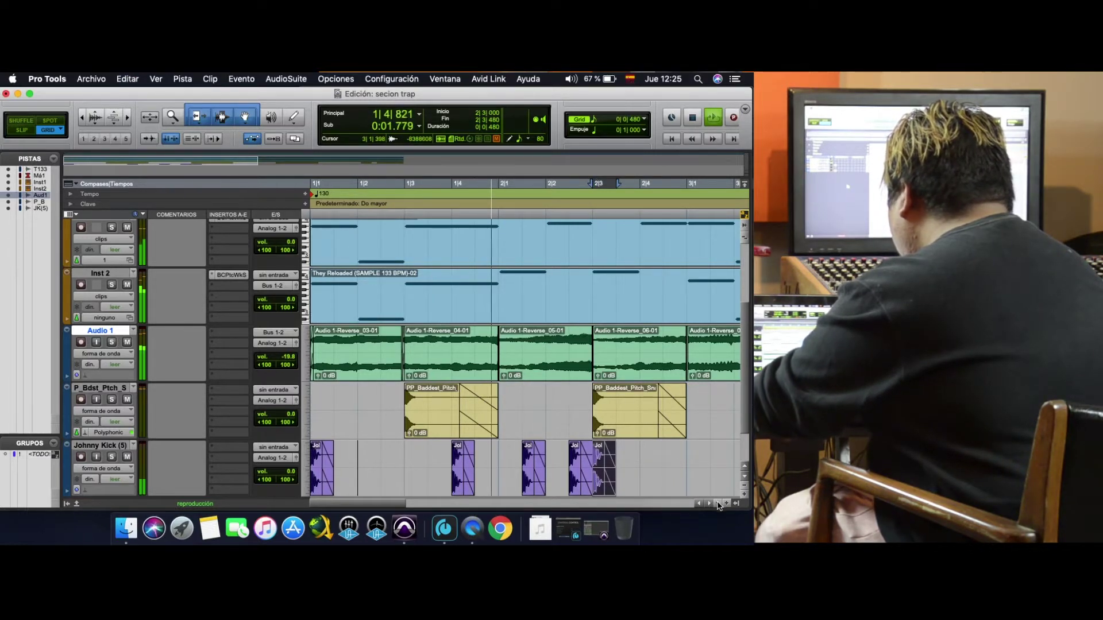
pyautogui.press('super+bracketleft')
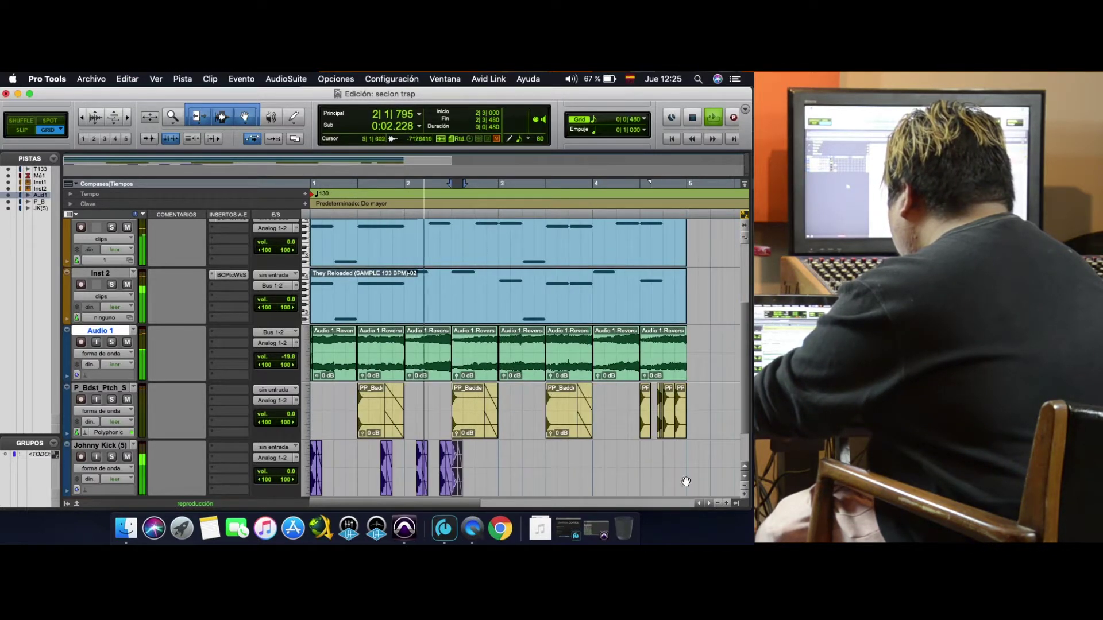
pyautogui.press('space')
pyautogui.click(545, 445)
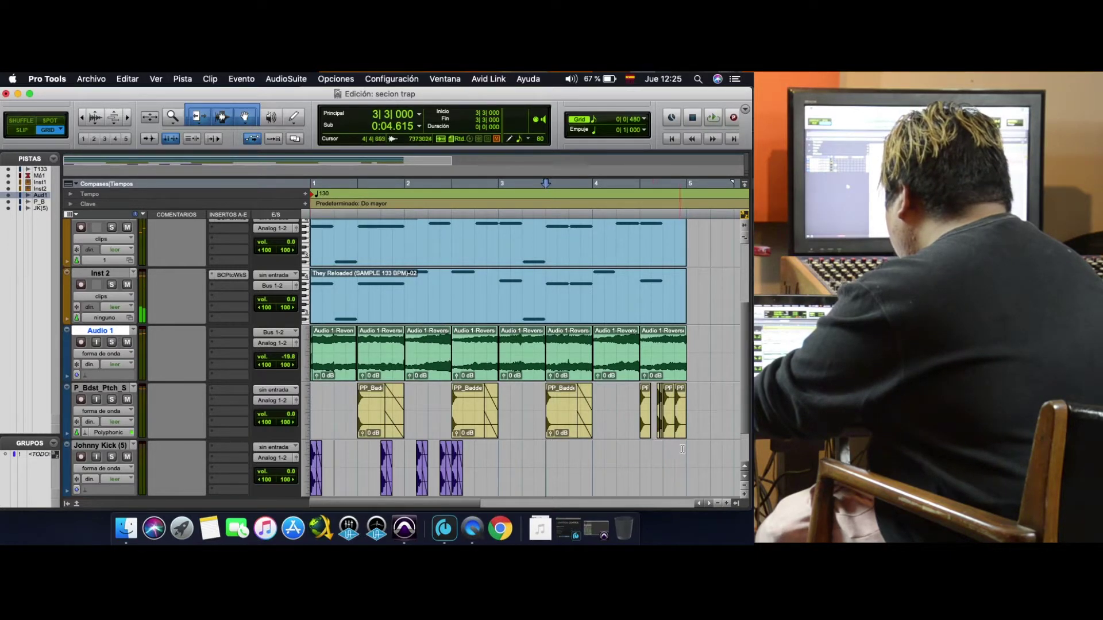
pyautogui.moveTo(686, 450); pyautogui.dragTo(311, 451)
pyautogui.press('space')
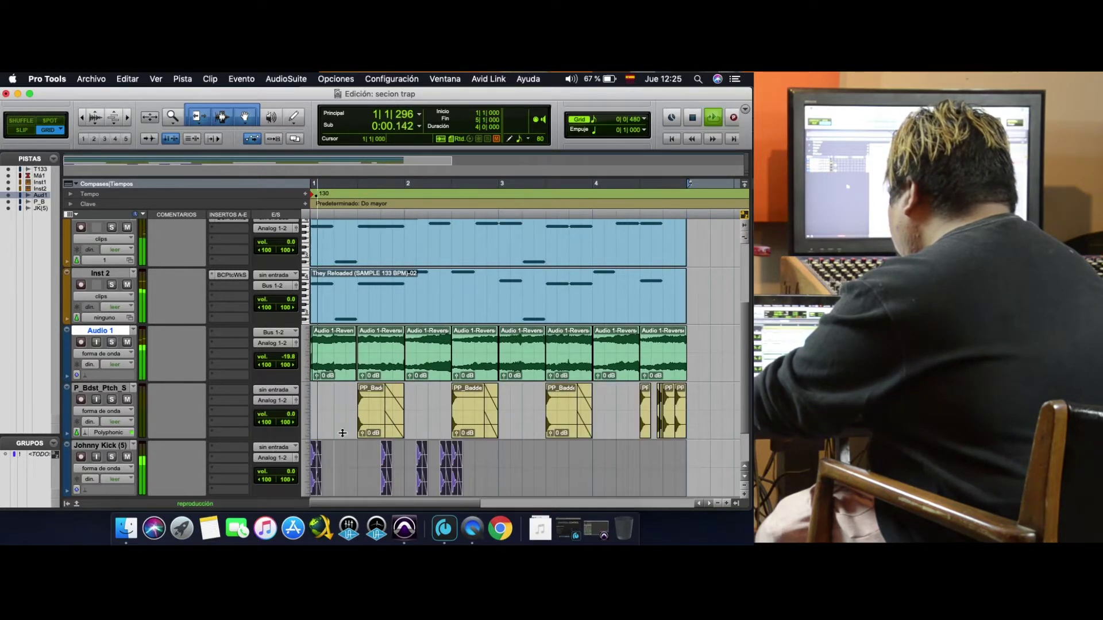
pyautogui.click(473, 450)
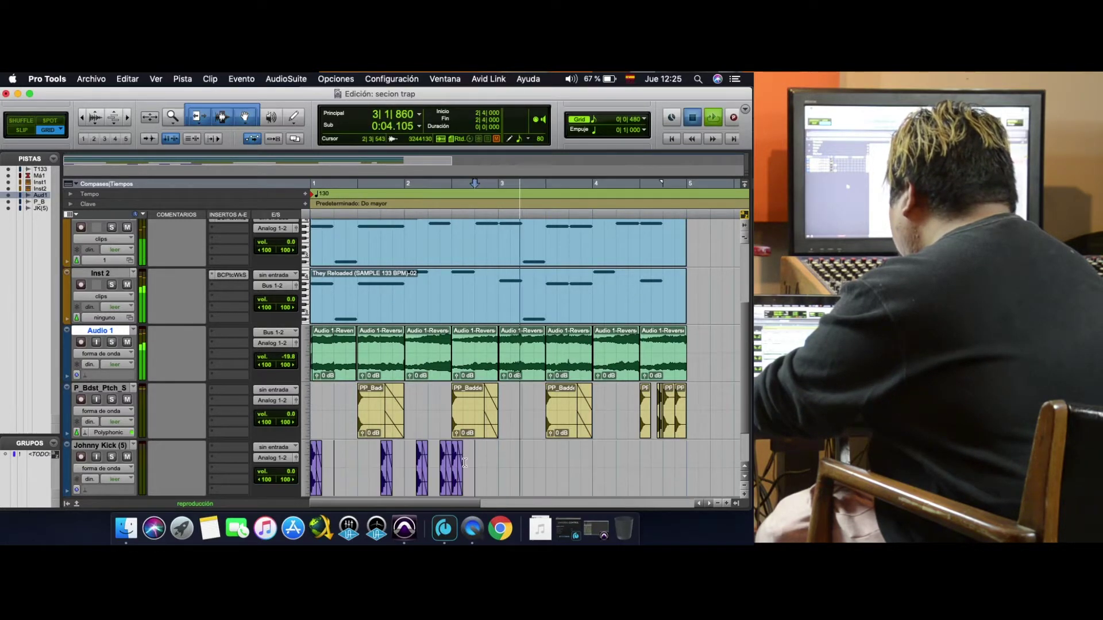
pyautogui.press('space')
# - Replace the kick at 2|3|000 with a pasted copy of the preceding kick pattern, and undo the paste
pyautogui.moveTo(459, 480); pyautogui.dragTo(298, 457)
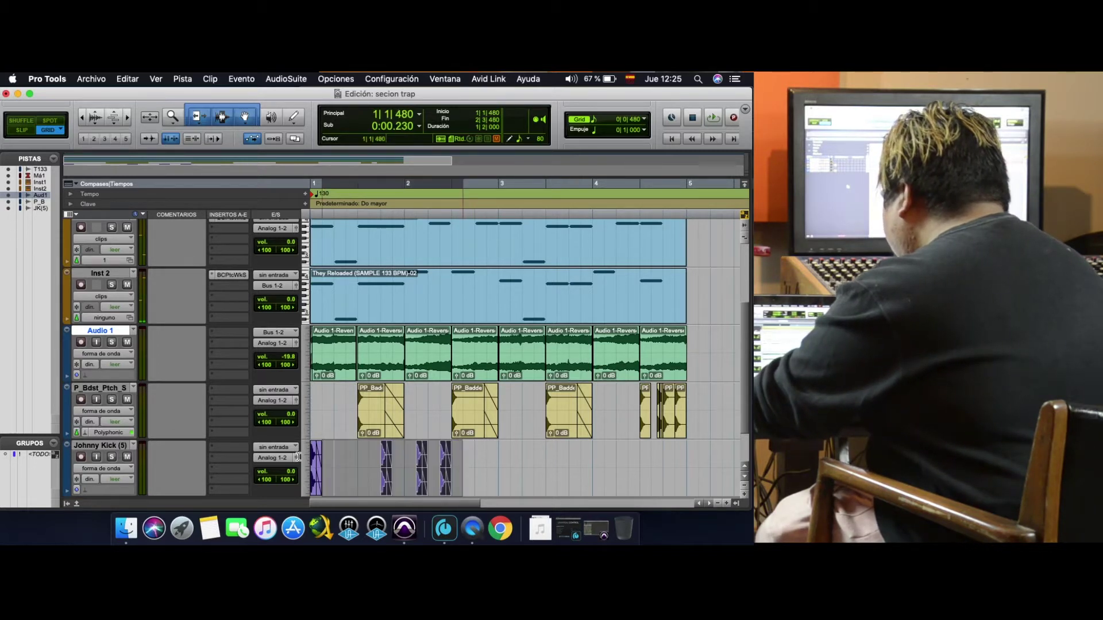
pyautogui.moveTo(464, 456); pyautogui.dragTo(451, 456)
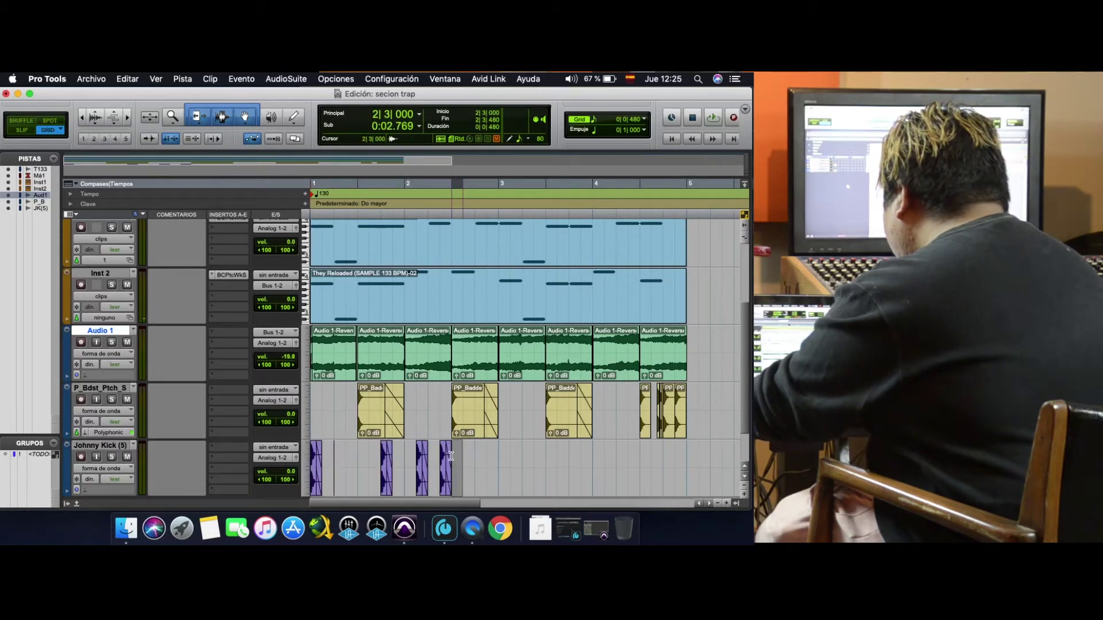
pyautogui.press('super+v')
pyautogui.click(521, 453)
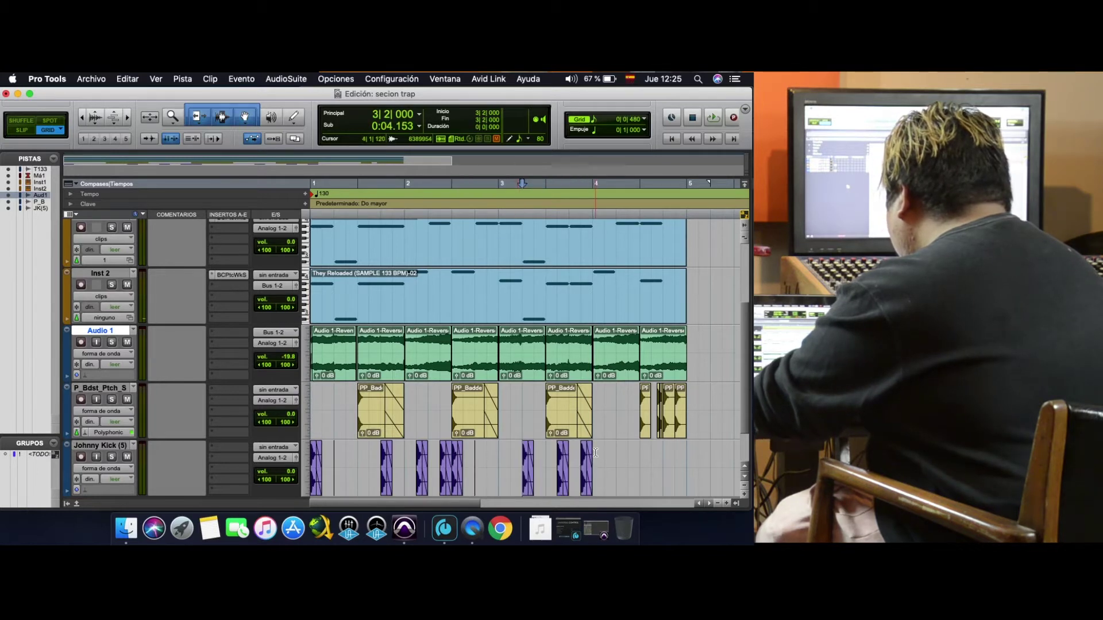
pyautogui.scroll(-2, 595, 453)
pyautogui.press('super+z')
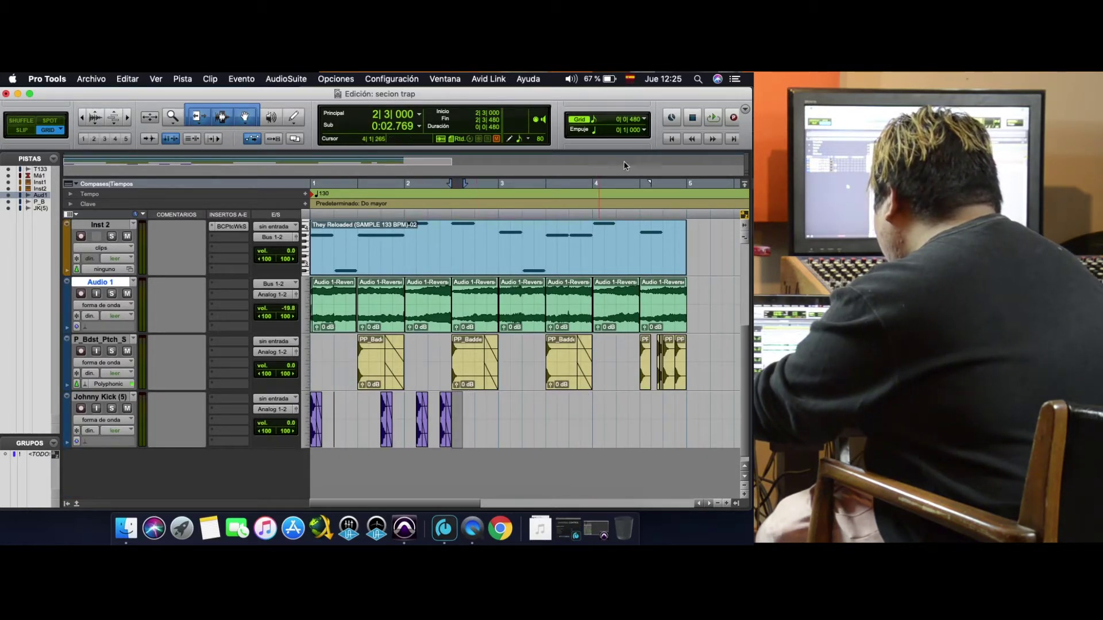
# - Paste a copy of the kick at 2|2|480 to 2|4|000 and play the range from 1|1|000 to 3|1|000
pyautogui.click(673, 139)
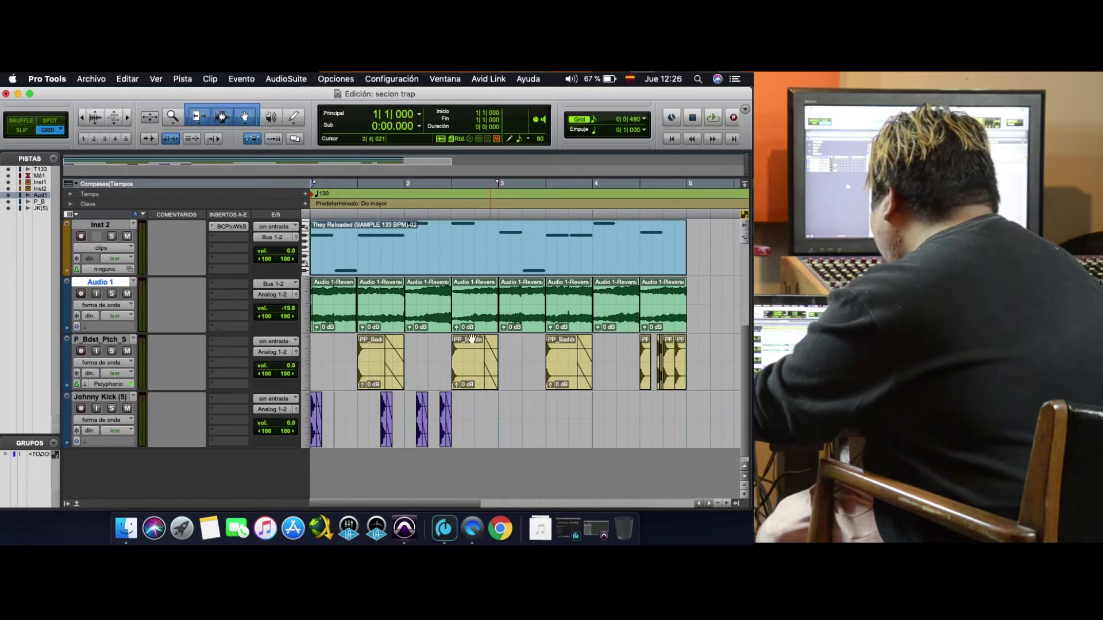
pyautogui.moveTo(451, 440); pyautogui.dragTo(447, 440)
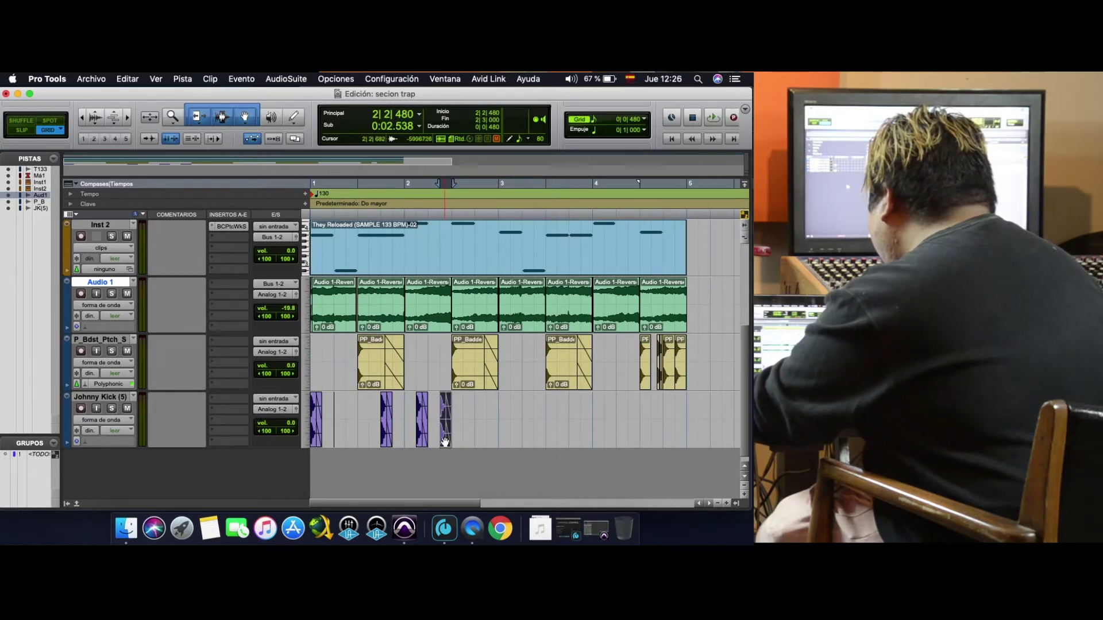
pyautogui.click(479, 409)
pyautogui.press('super+v')
pyautogui.moveTo(498, 422); pyautogui.dragTo(258, 445)
pyautogui.press('space')
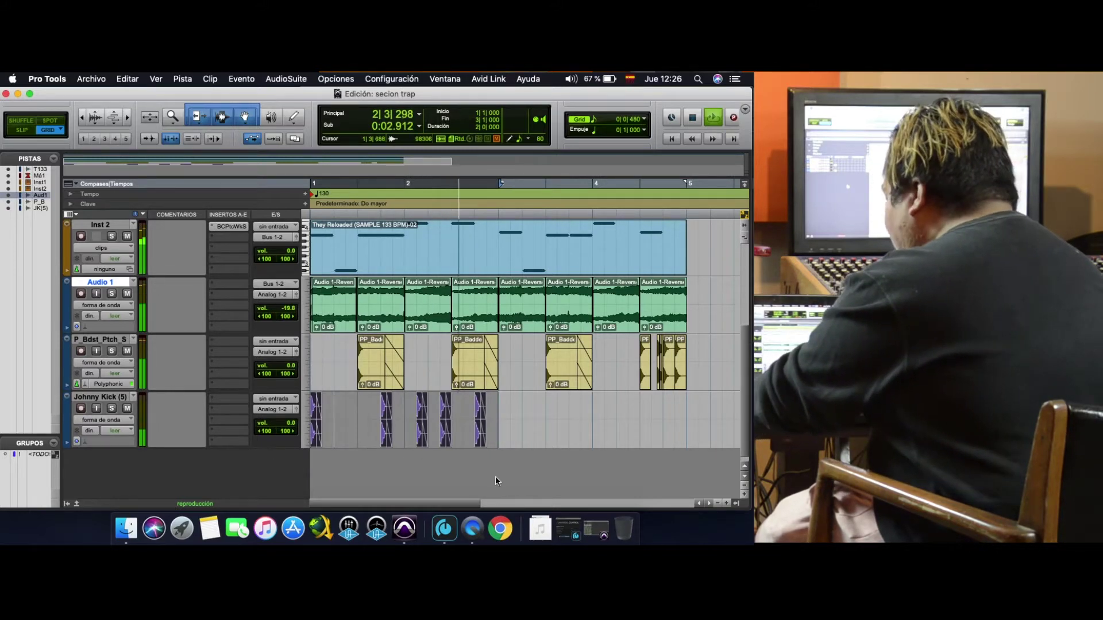
# - Stop playback, switch to Finder and preview the Hat Closer.wav sample in the Taller folder
pyautogui.press('space')
pyautogui.press('super+Tab')
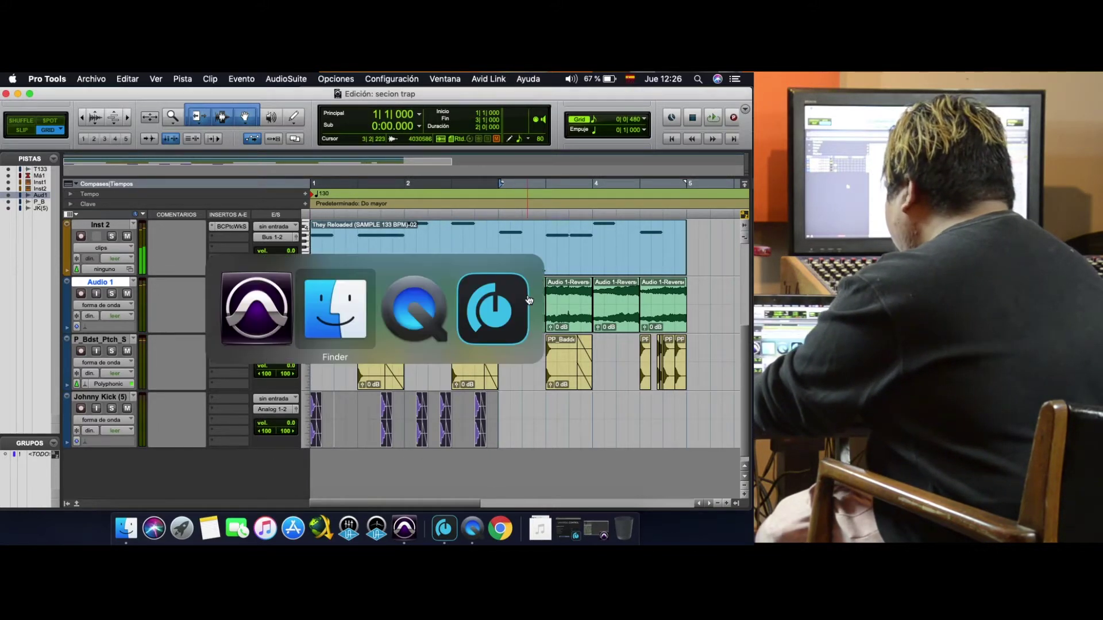
pyautogui.click(486, 196)
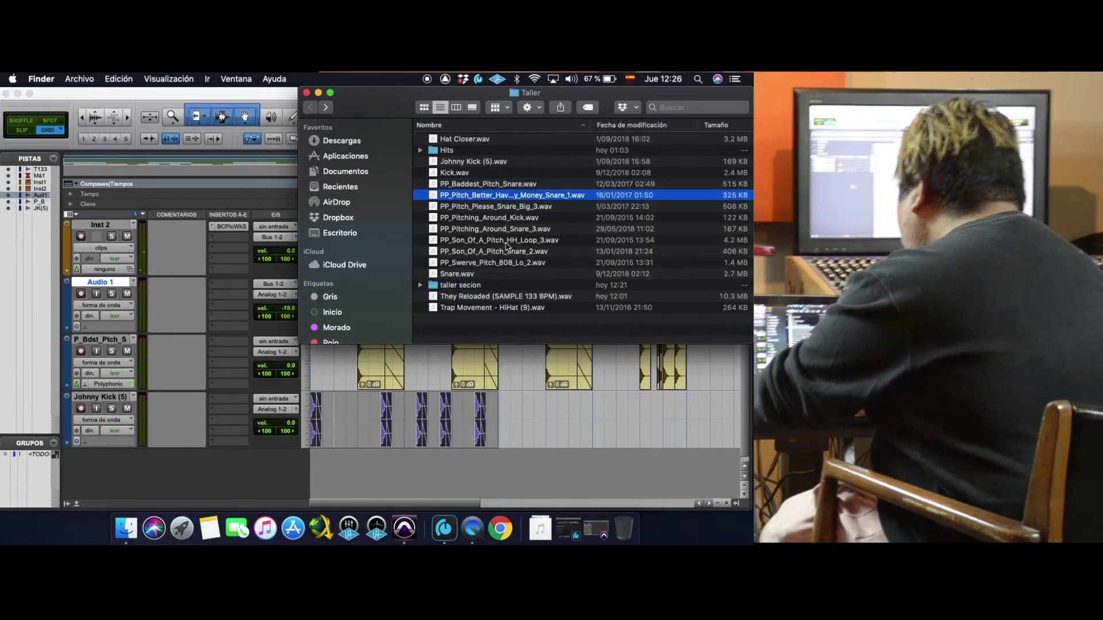
pyautogui.click(510, 242)
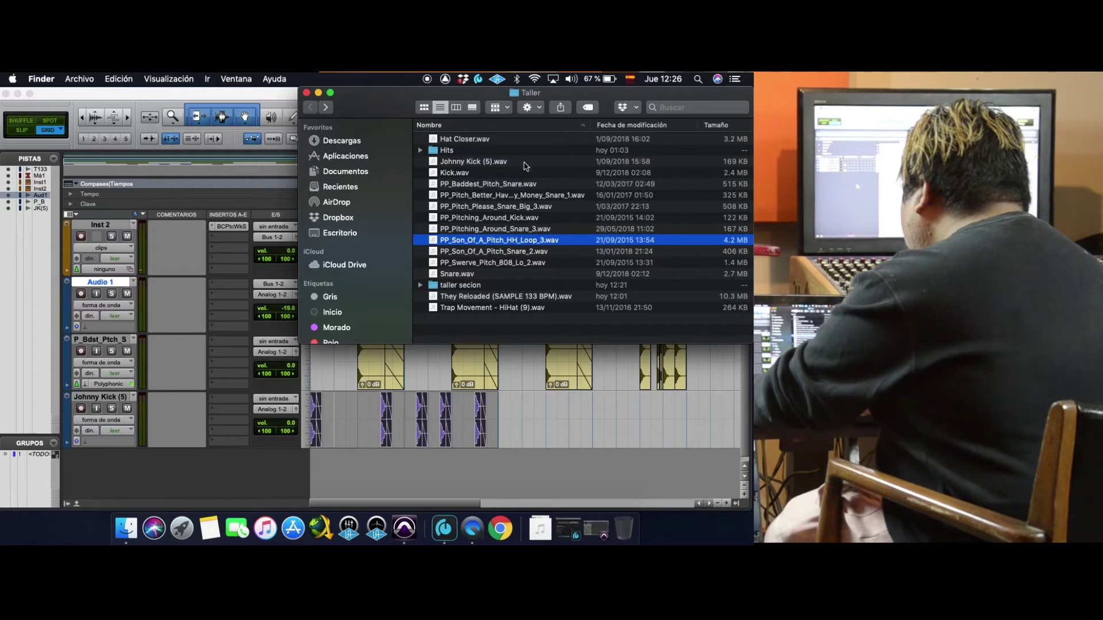
pyautogui.click(463, 143)
pyautogui.press('space')
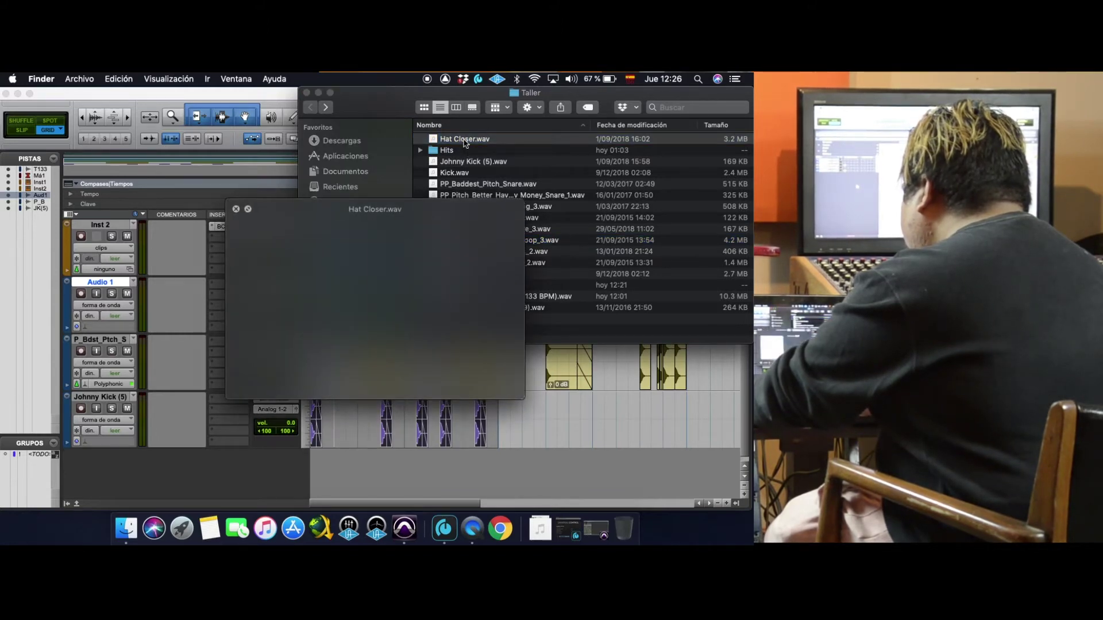
pyautogui.press('space')
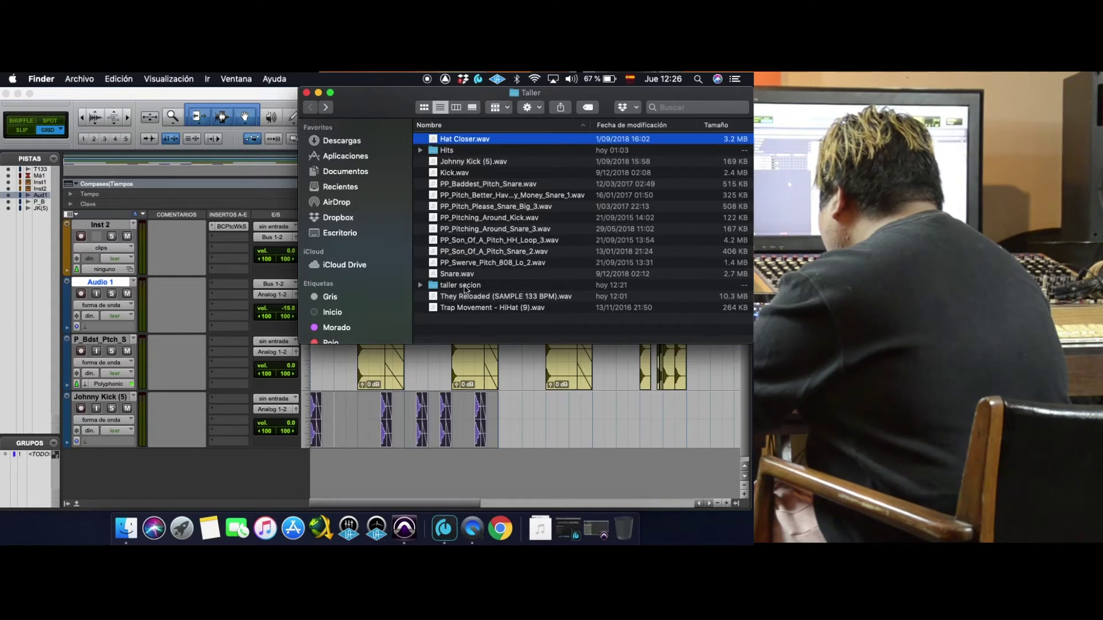
# - Import Trap Movement - HiHat (9).wav onto a new track at 1|1|000, and delete its clip while keeping the track
pyautogui.click(481, 308)
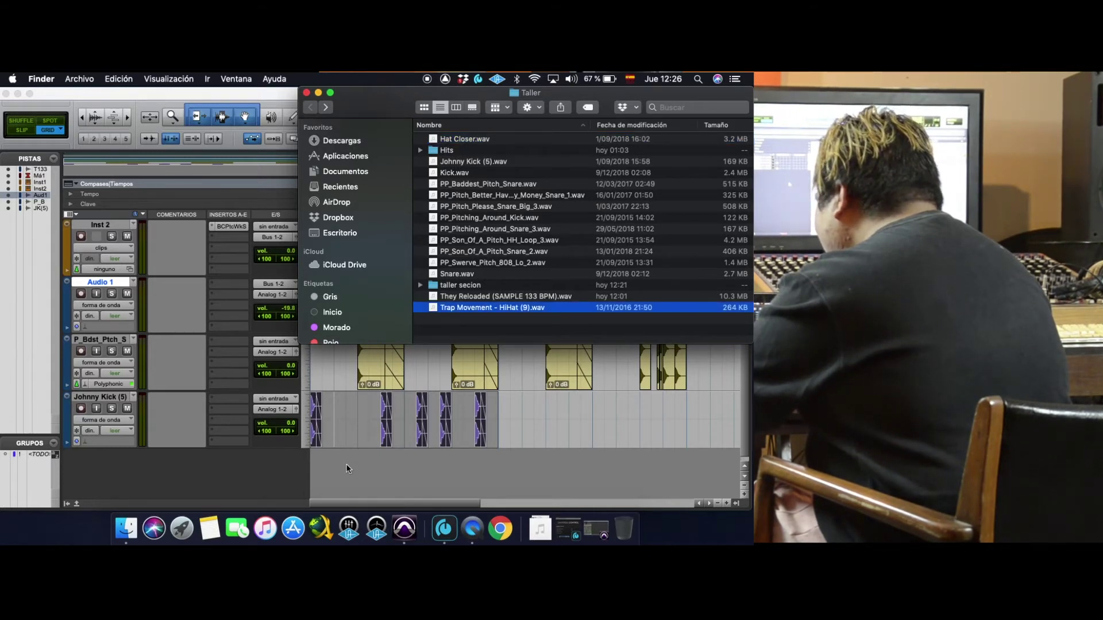
pyautogui.moveTo(497, 310); pyautogui.dragTo(348, 368)
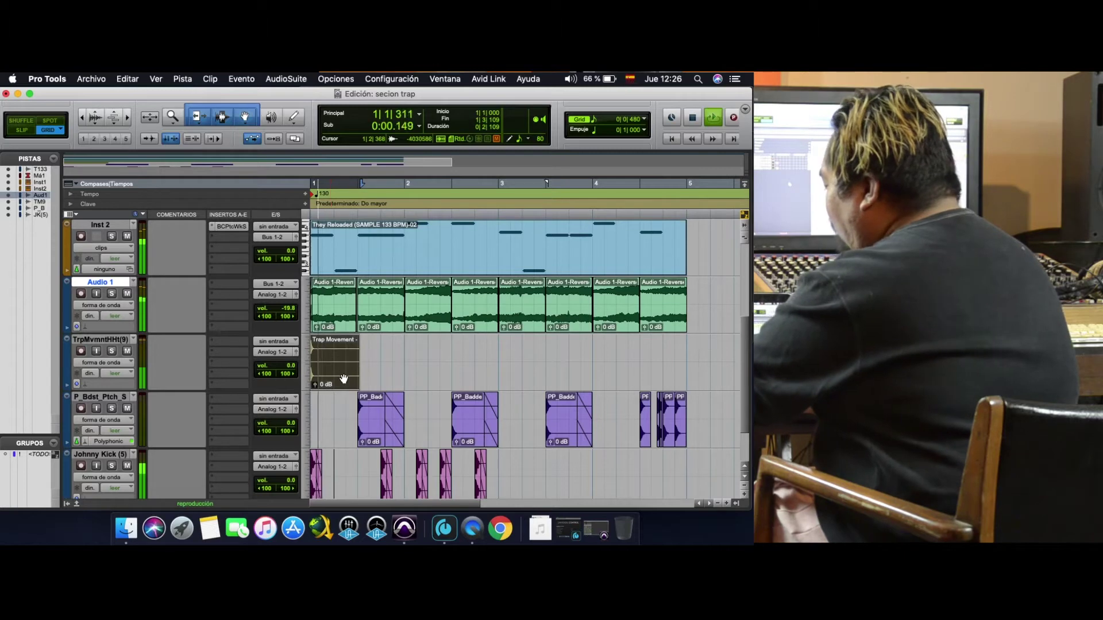
pyautogui.press('Delete')
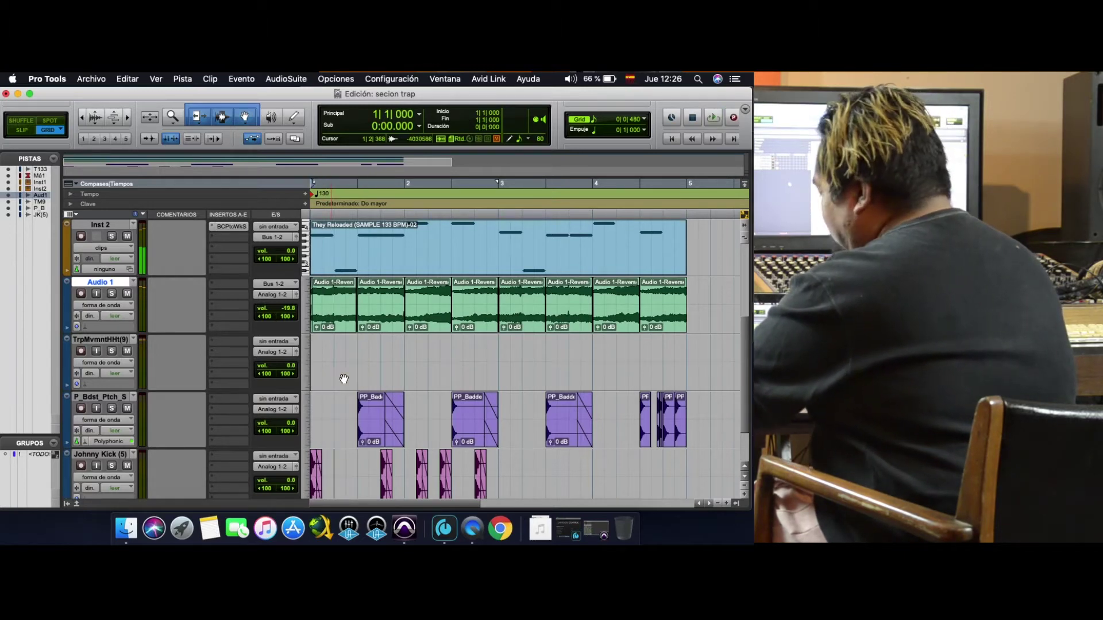
# - Place PP_Son_Of_A_Pitch_HH_Loop_3.wav from the Taller folder on the empty hi-hat track, starting at 1|1|000
pyautogui.press('super+Tab')
pyautogui.click(473, 193)
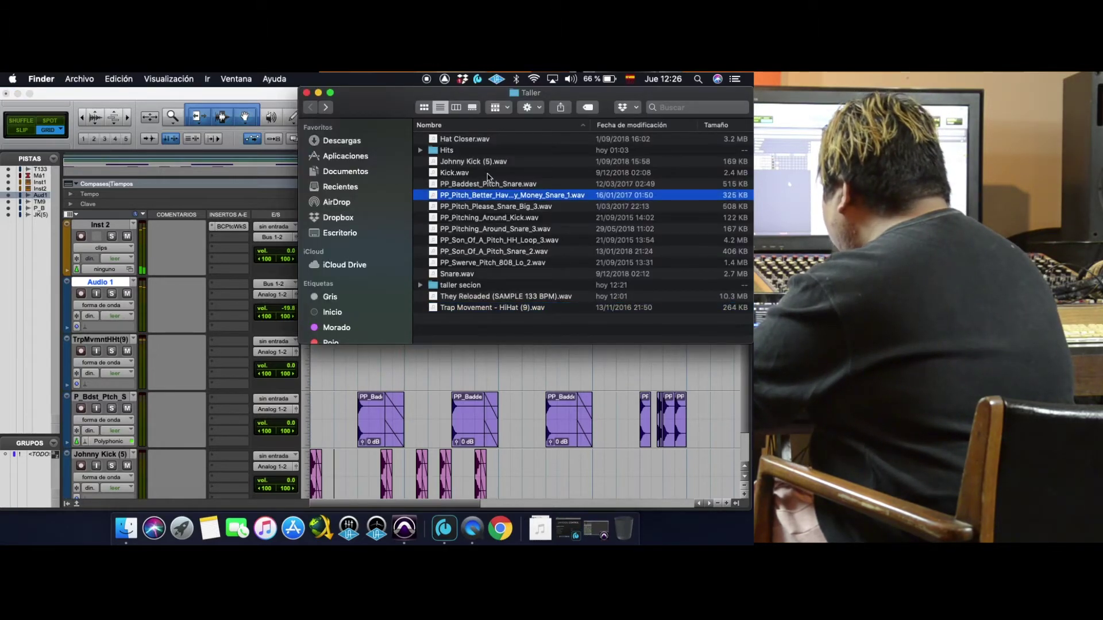
pyautogui.press('Return')
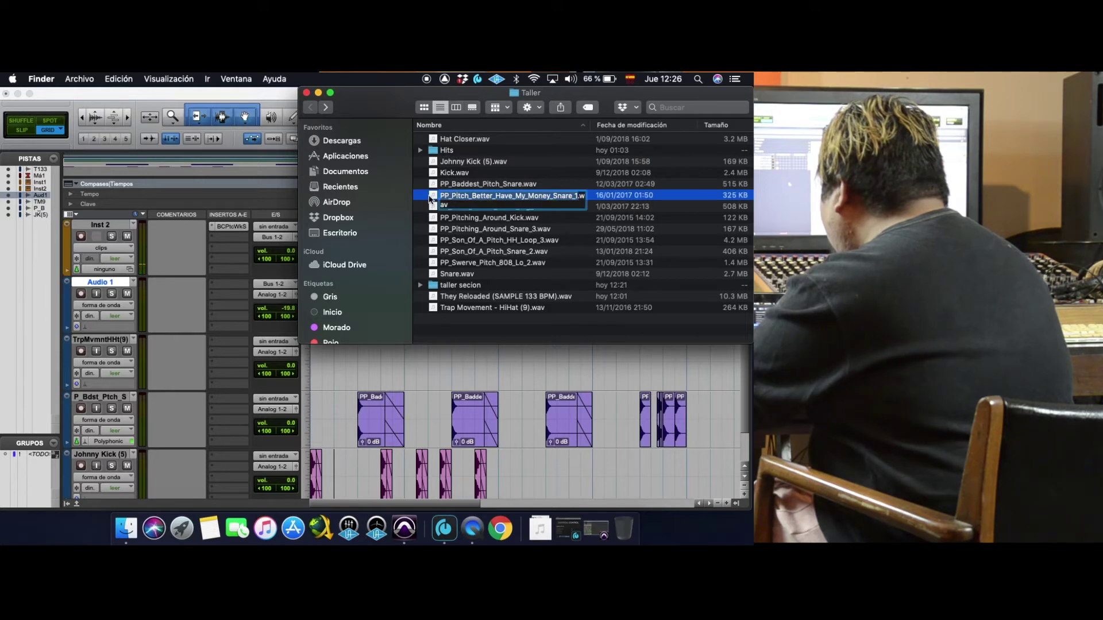
pyautogui.press('Return')
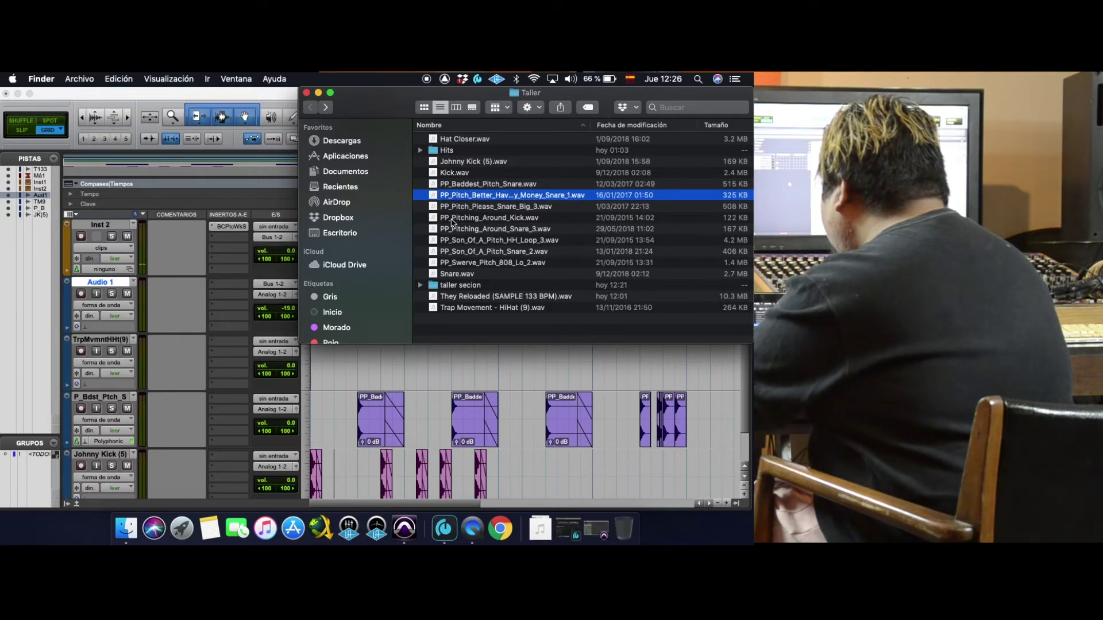
pyautogui.click(463, 241)
pyautogui.moveTo(435, 246); pyautogui.dragTo(357, 377)
pyautogui.press('super+Tab')
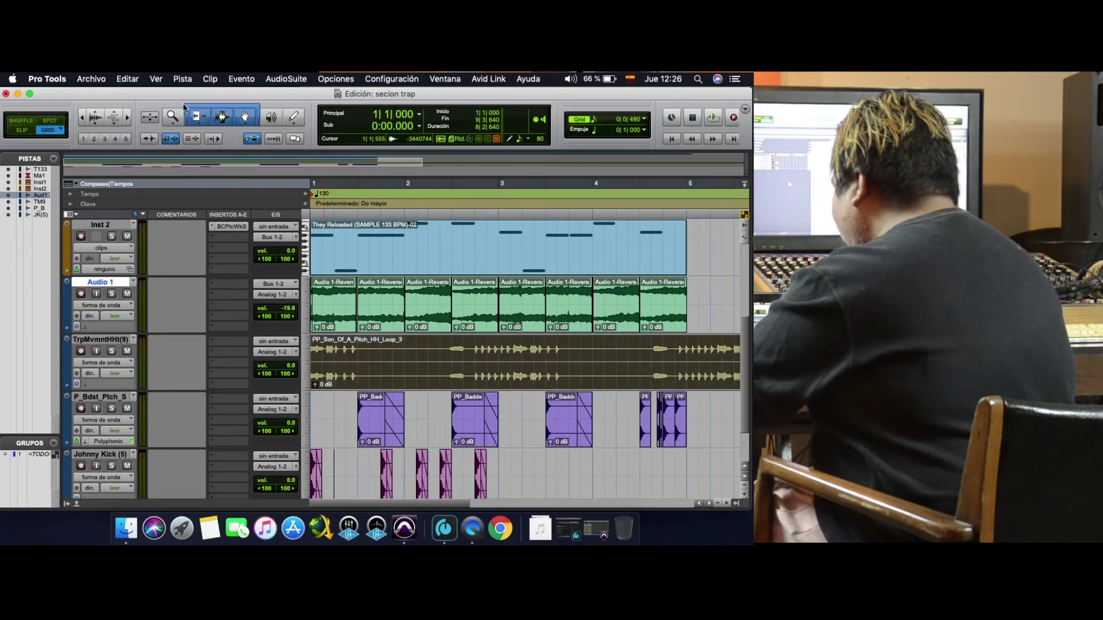
# - Enable Polyphonic Elastic Audio on the hi-hat track and conform the hi-hat loop to the session tempo
pyautogui.click(84, 118)
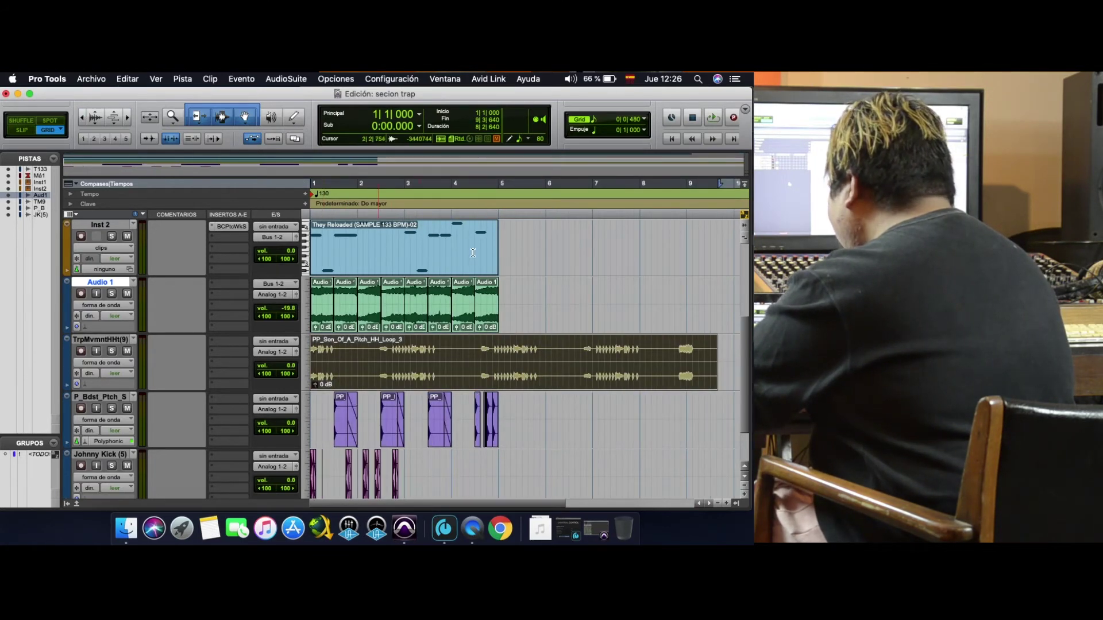
pyautogui.click(104, 385)
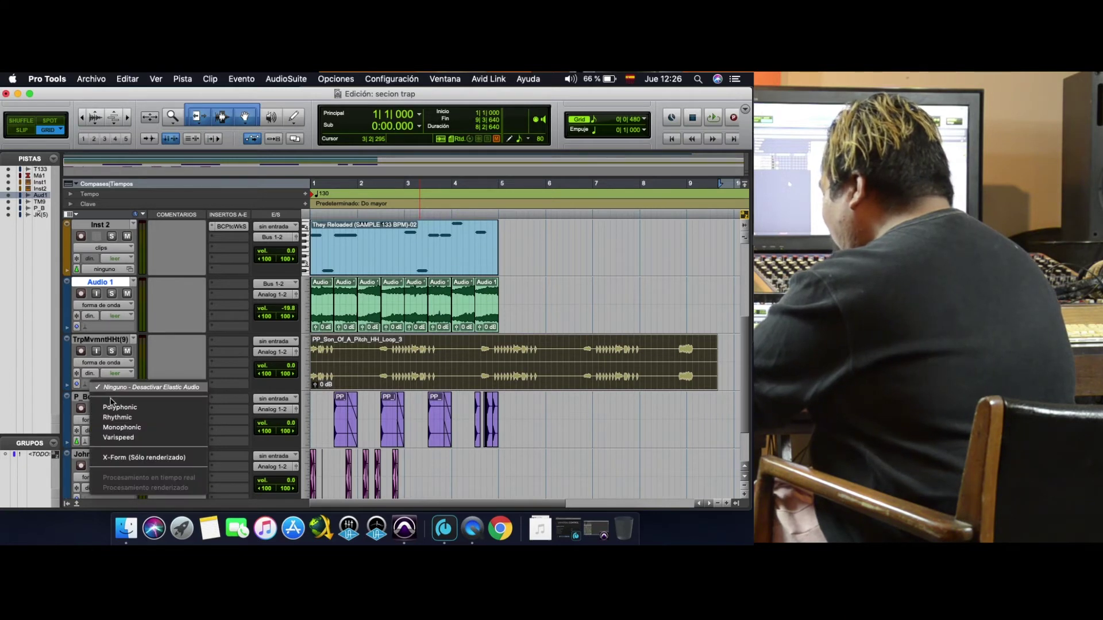
pyautogui.click(117, 407)
pyautogui.click(85, 384)
pyautogui.click(87, 398)
pyautogui.doubleClick(585, 361)
pyautogui.click(648, 372)
pyautogui.rightClick(648, 373)
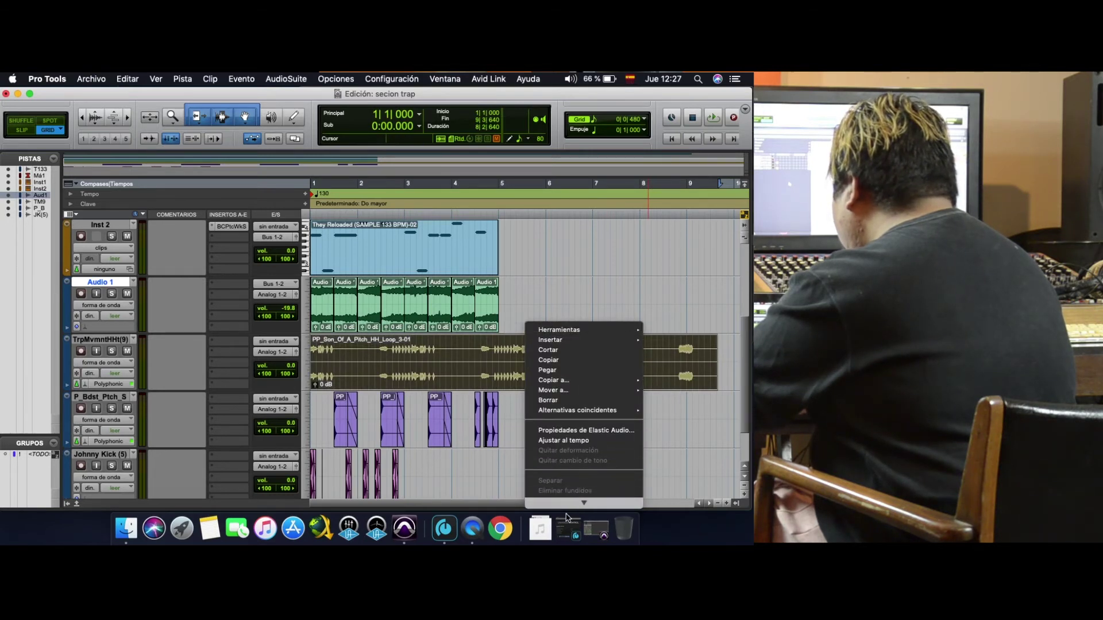
pyautogui.click(586, 421)
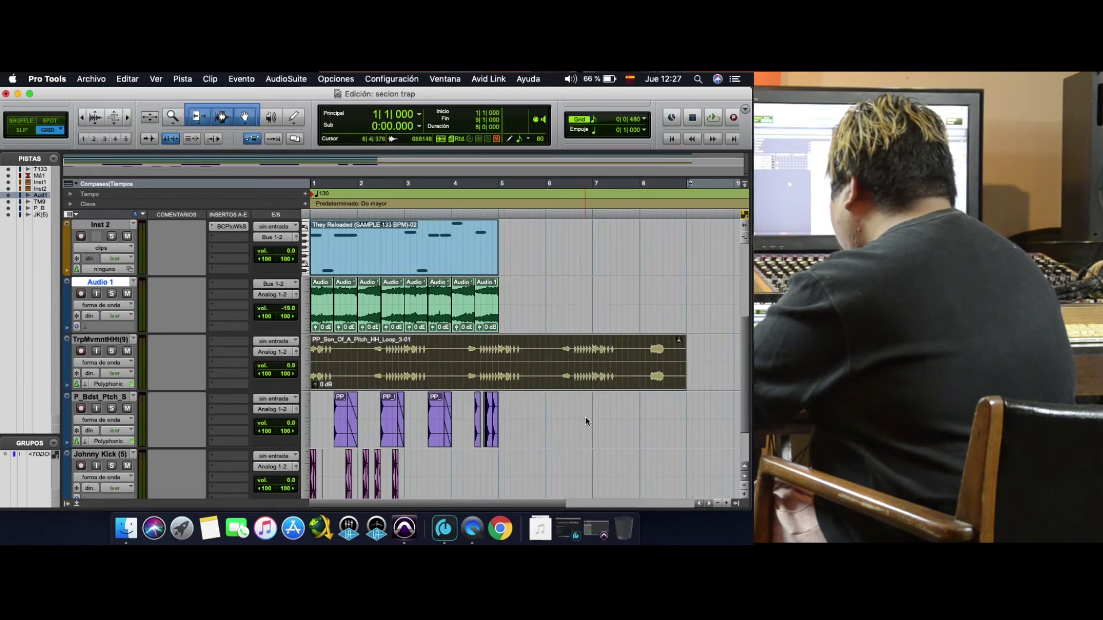
# - Play the hi-hat loop with the beat and trim its end to 5|1|000
pyautogui.press('space')
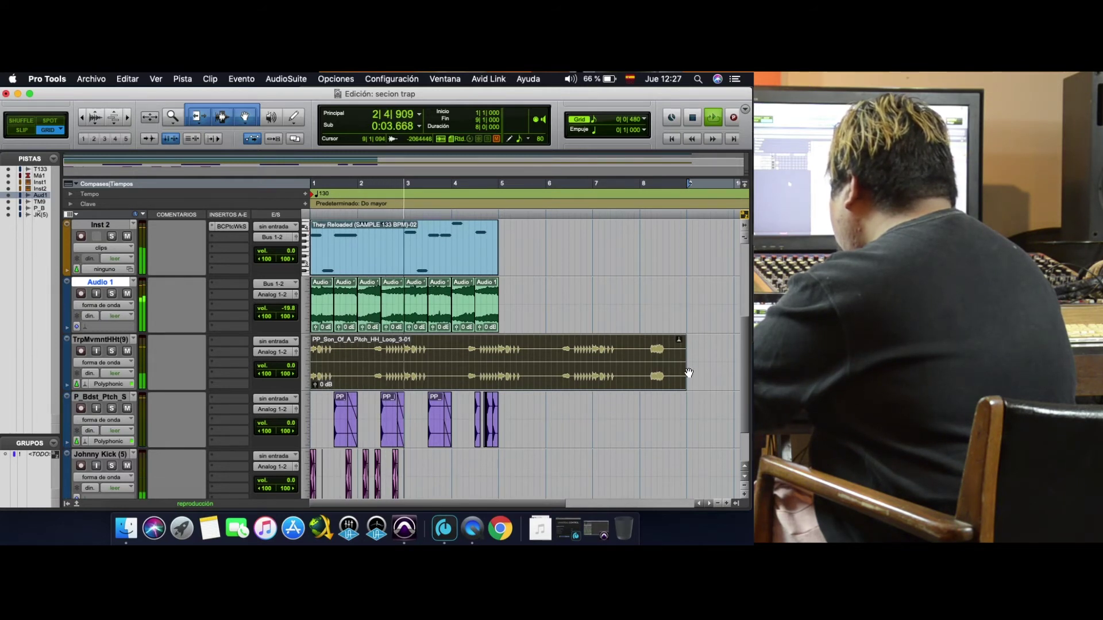
pyautogui.moveTo(682, 359); pyautogui.dragTo(494, 358)
pyautogui.press('space')
pyautogui.click(499, 360)
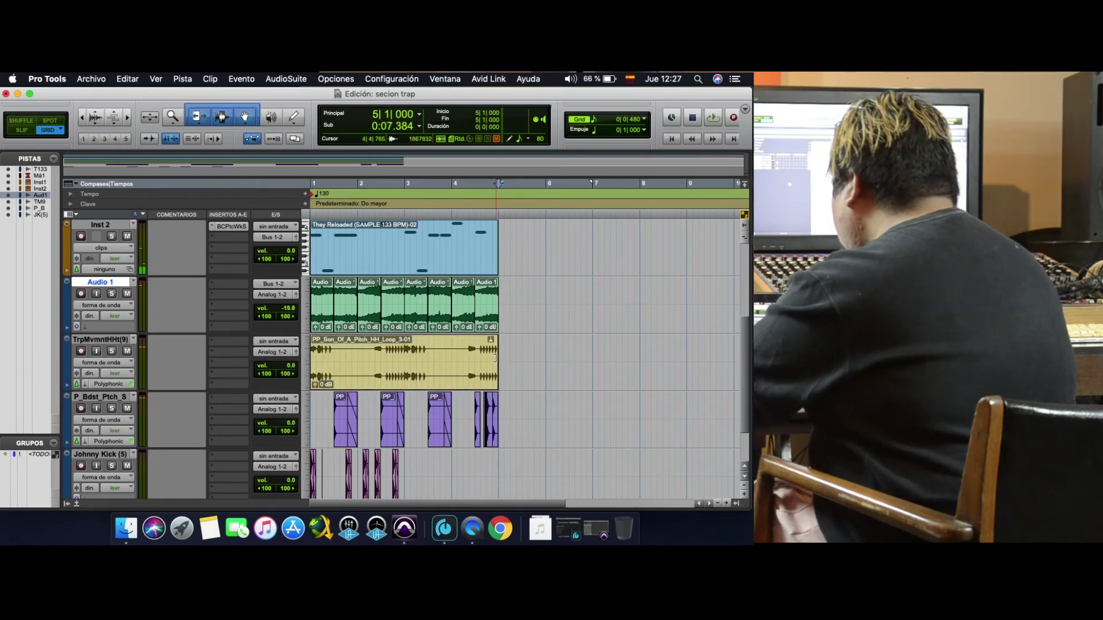
# - Audition the trimmed hi-hat loop with the beat from 1|1|000 to 5|1|000, examining its hits against the kicks and snares
pyautogui.click(385, 374)
pyautogui.press('space')
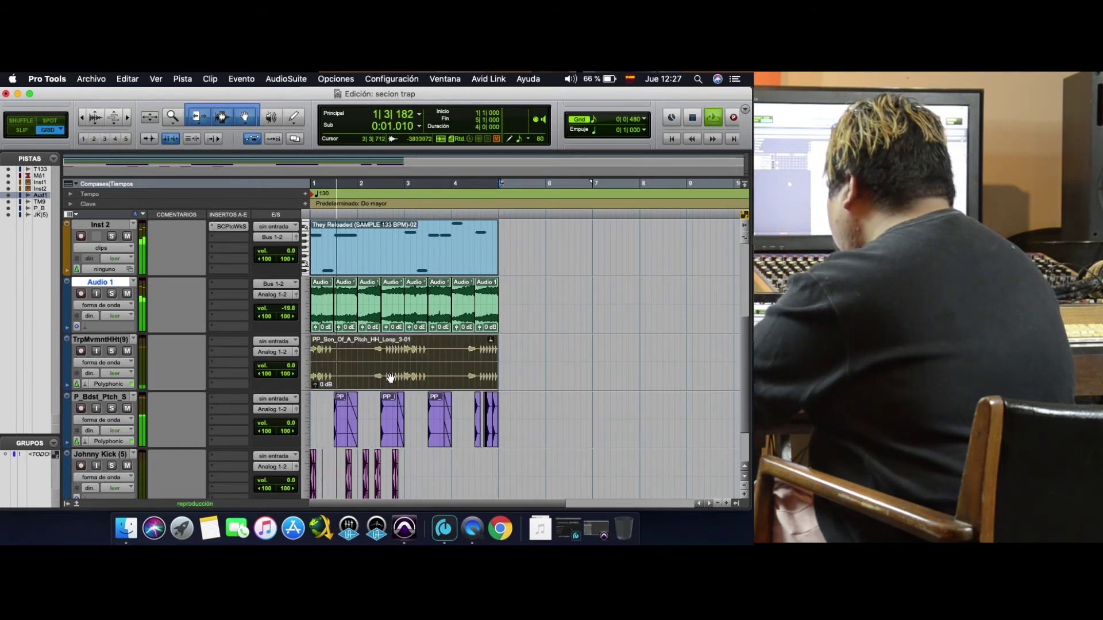
pyautogui.click(129, 118)
pyautogui.click(129, 118)
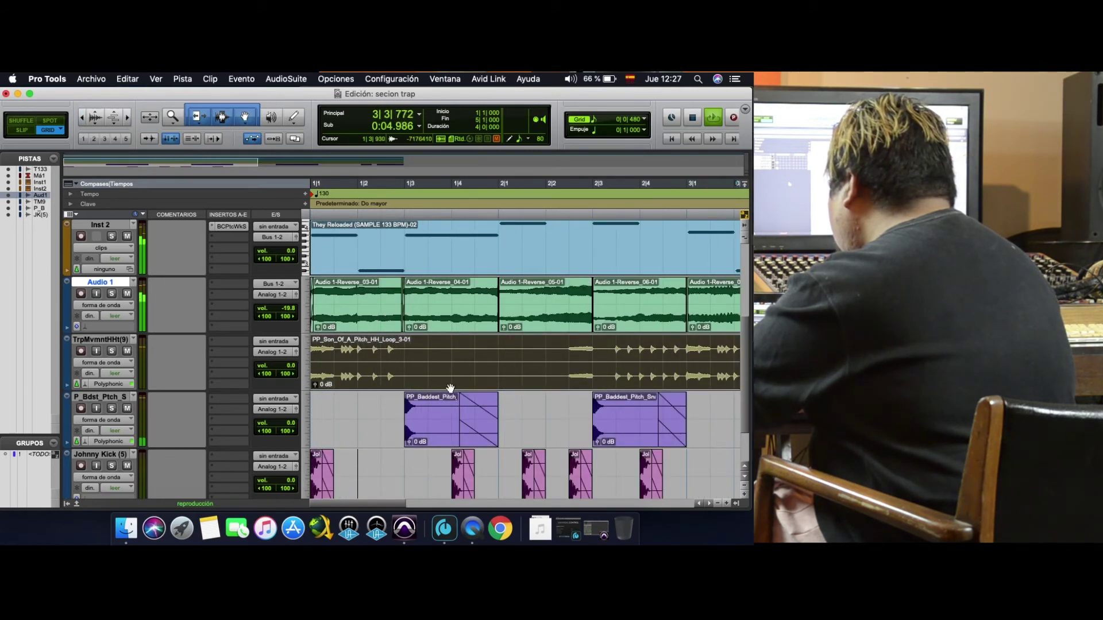
pyautogui.press('space')
pyautogui.press('space')
pyautogui.press('space')
# - Try removing the Elastic Audio warp from the hi-hat loop and audition it with the beat
pyautogui.press('super+Tab')
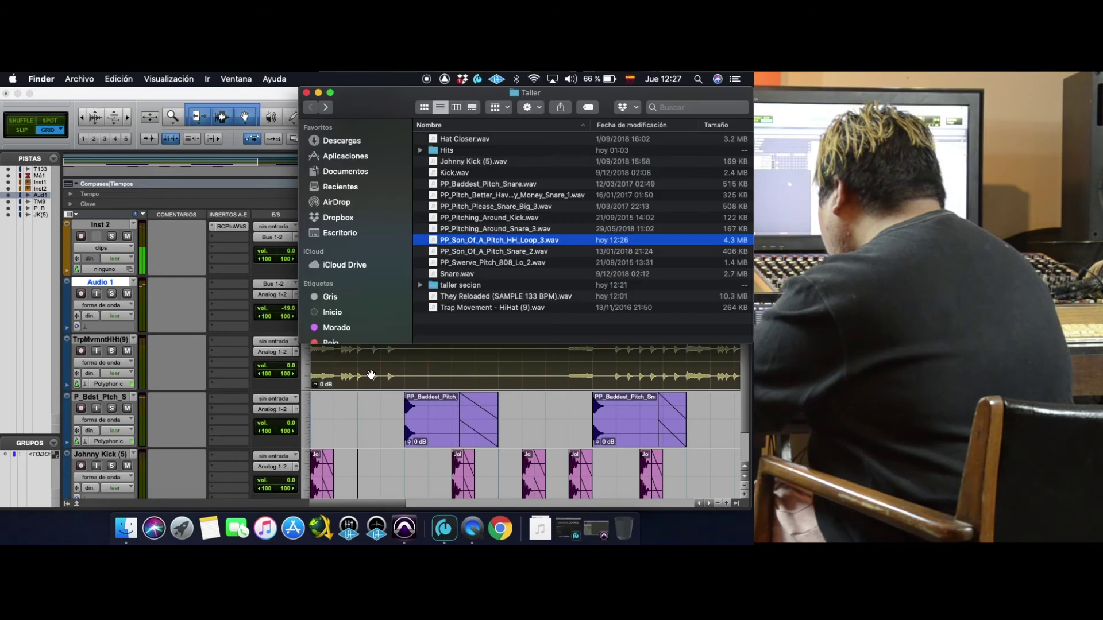
pyautogui.click(371, 356)
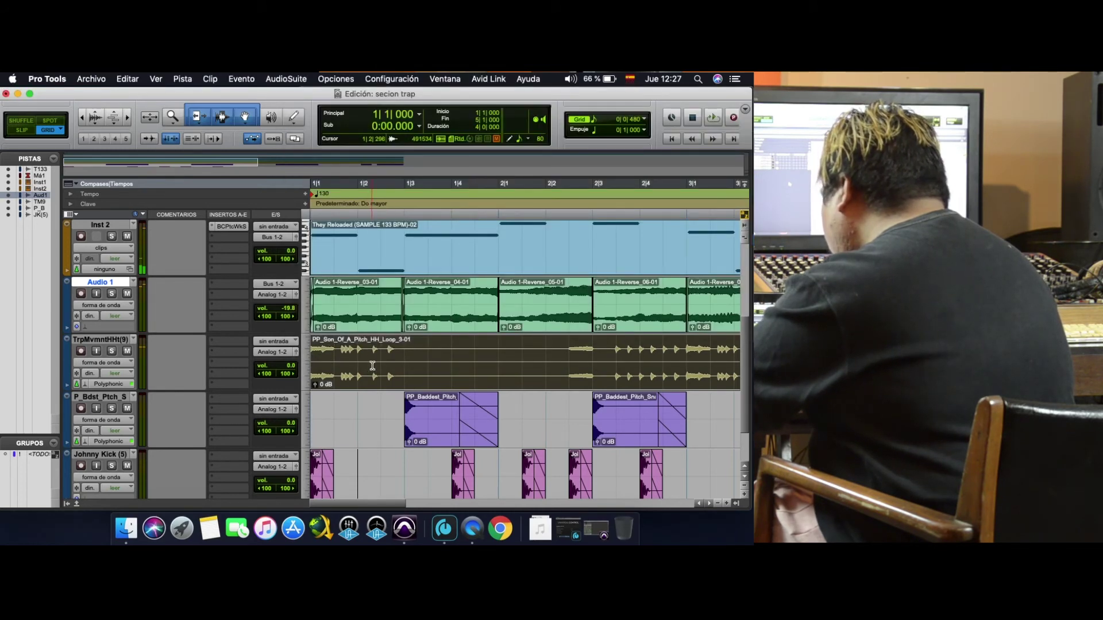
pyautogui.rightClick(373, 366)
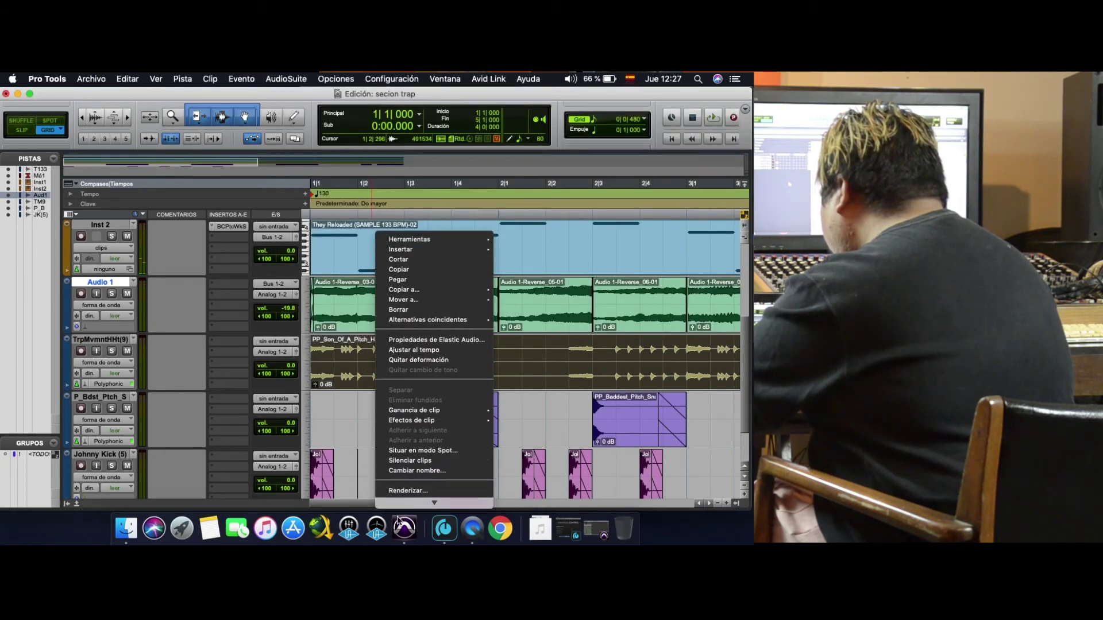
pyautogui.click(432, 308)
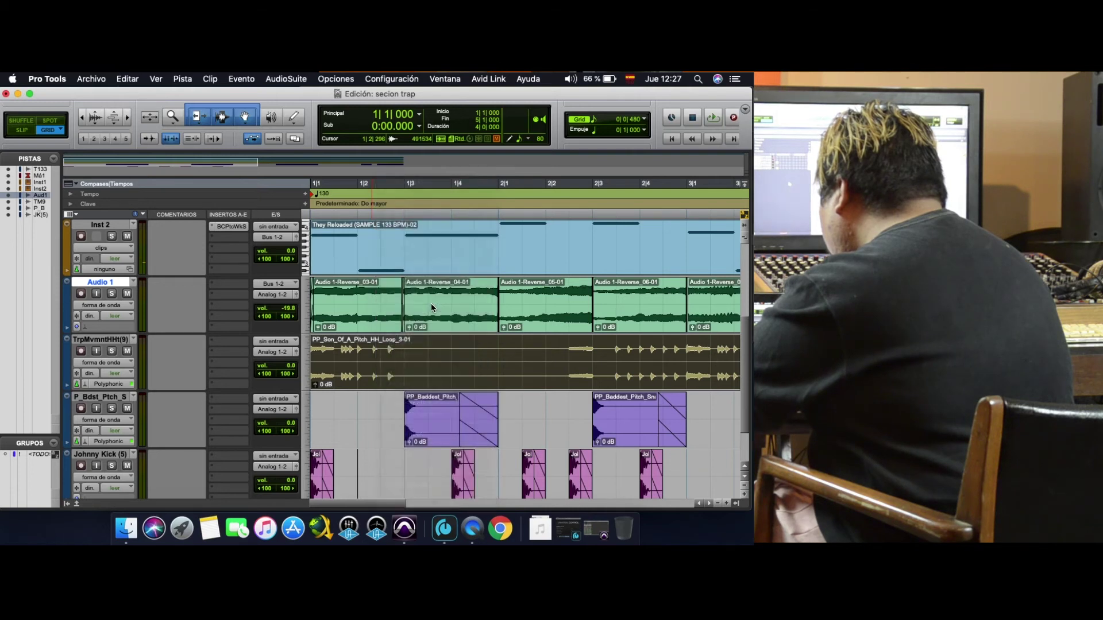
pyautogui.press('space')
pyautogui.press('space')
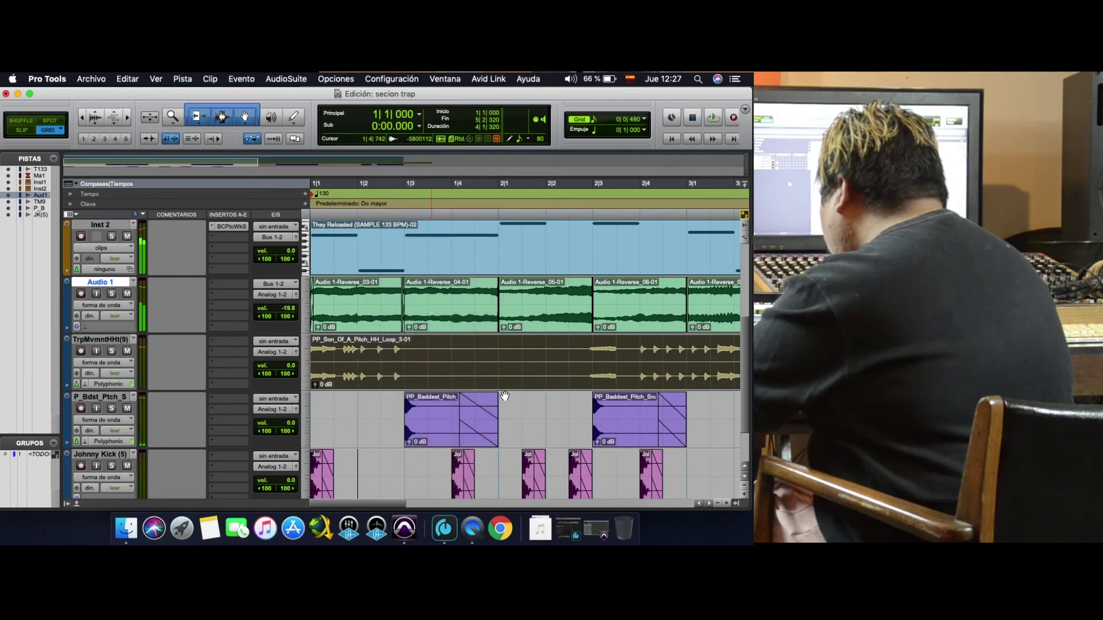
# - Duplicate the kick pattern from 1|1|000 to 3|1|000 into the range from 3|1|000 to 5|1|000 and save the session
pyautogui.press('space')
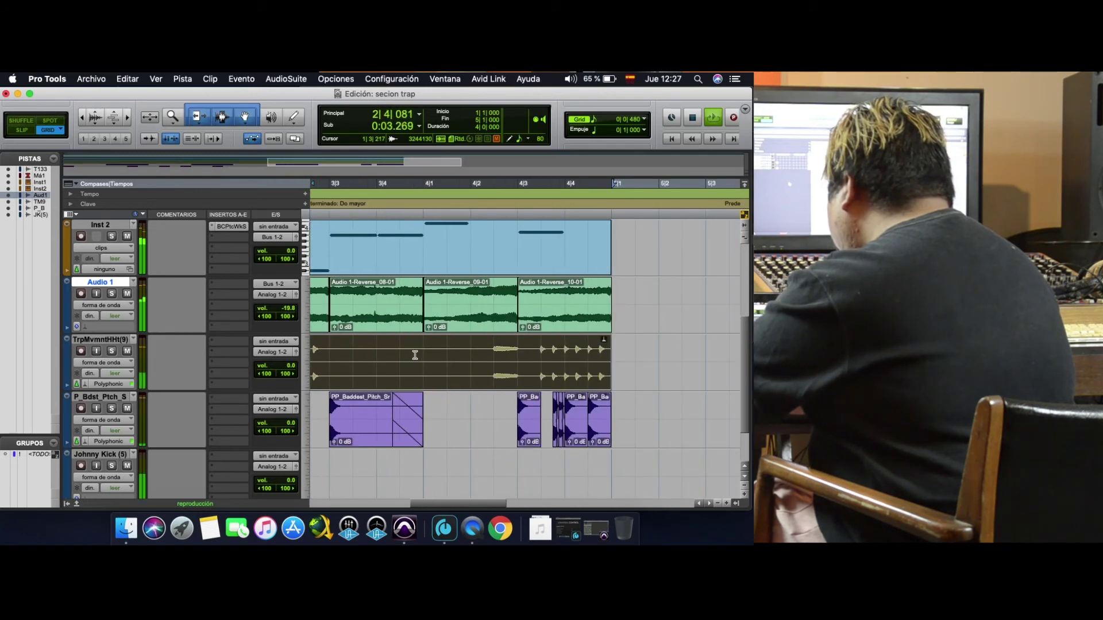
pyautogui.scroll(-2, 444, 394)
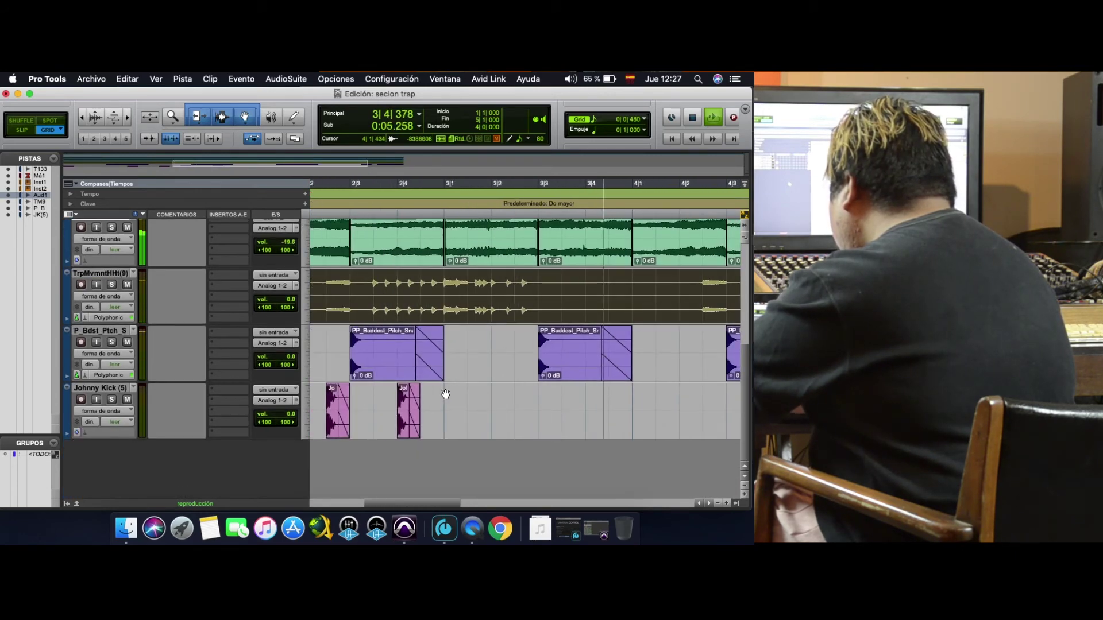
pyautogui.click(718, 504)
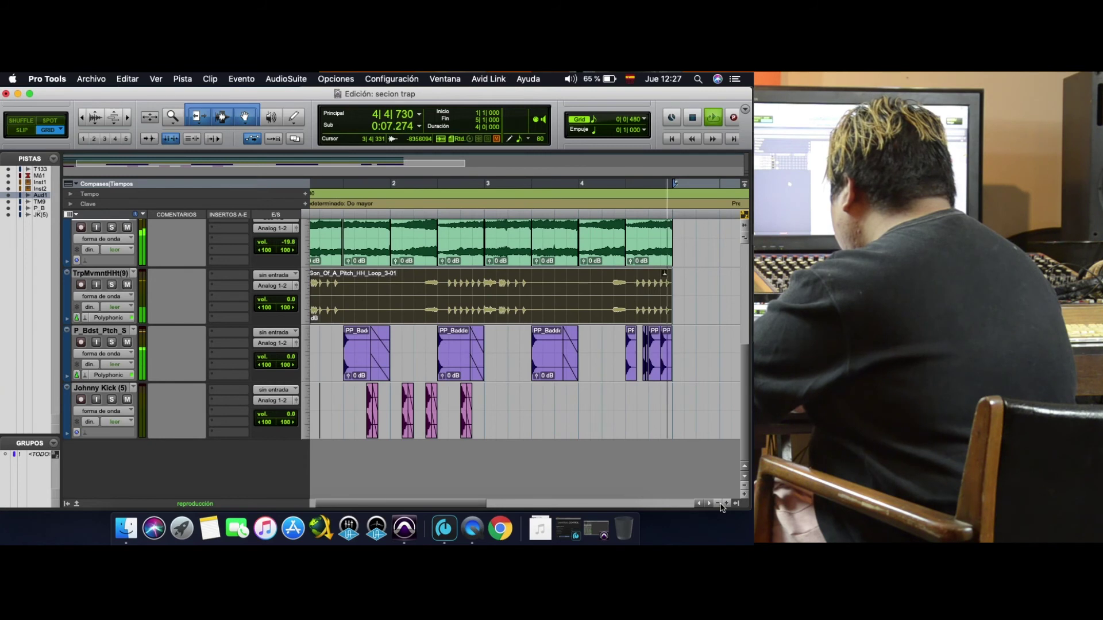
pyautogui.keyDown('shift'); pyautogui.click(498, 402); pyautogui.keyUp('shift')
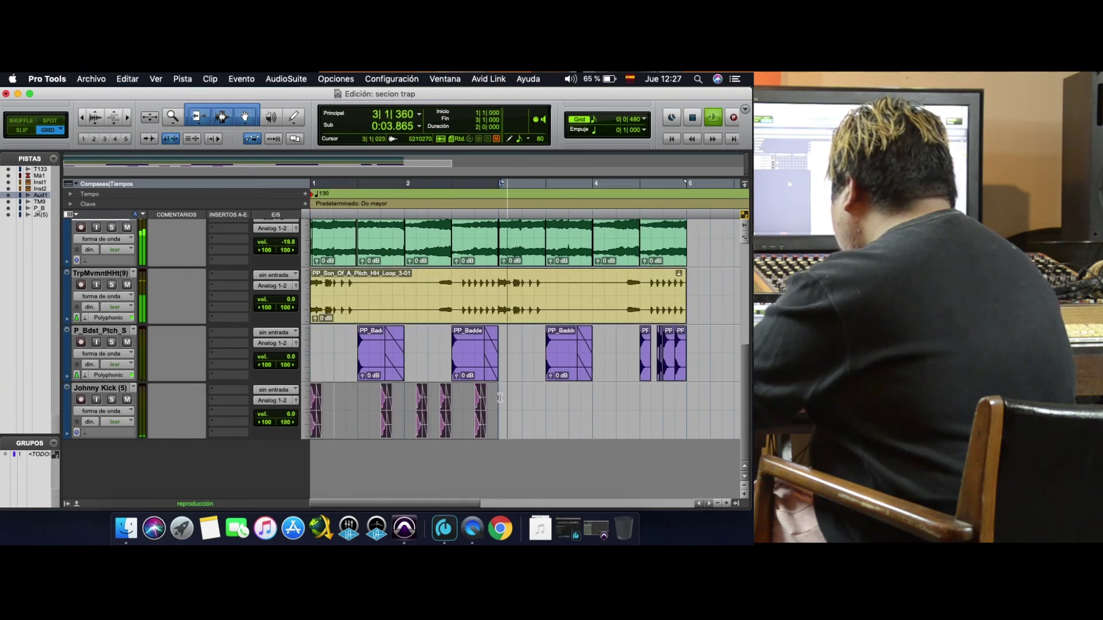
pyautogui.press('super+d')
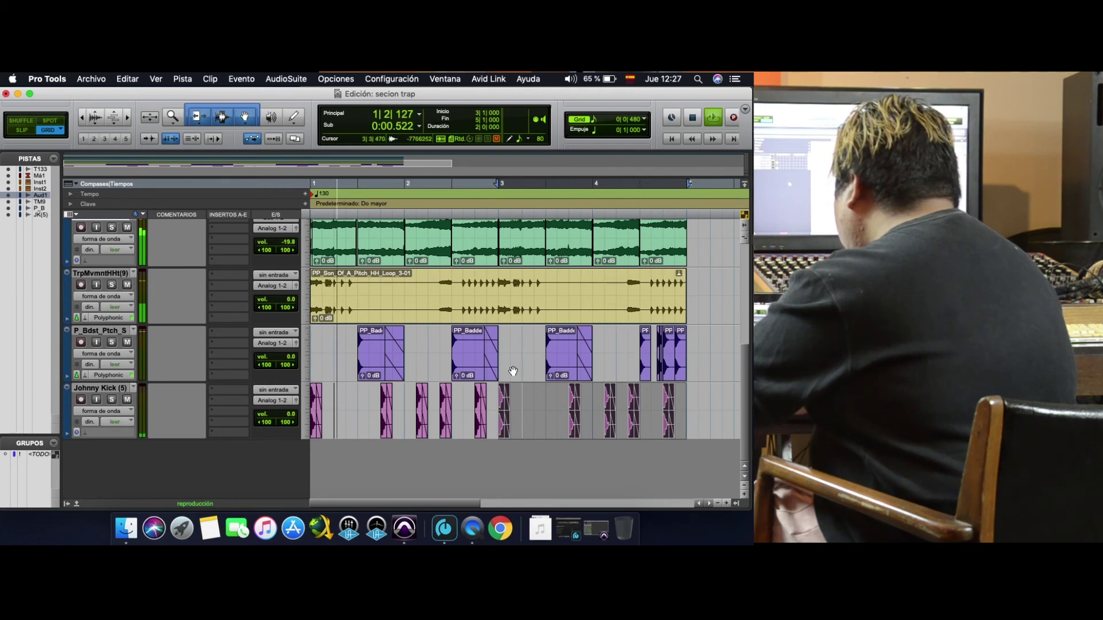
pyautogui.click(423, 349)
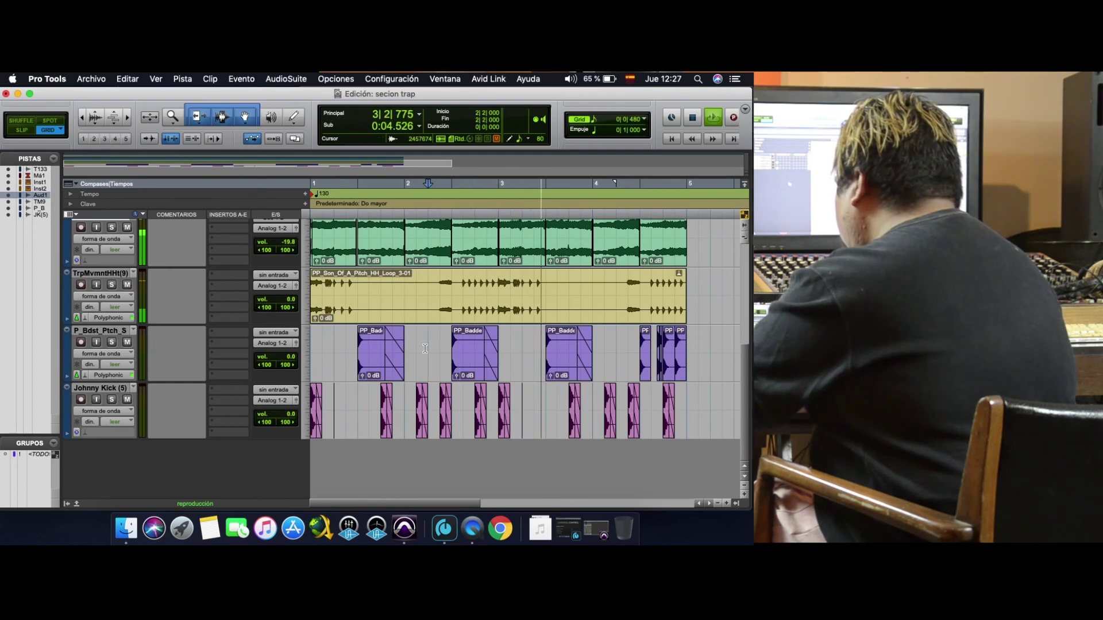
pyautogui.press('super+s')
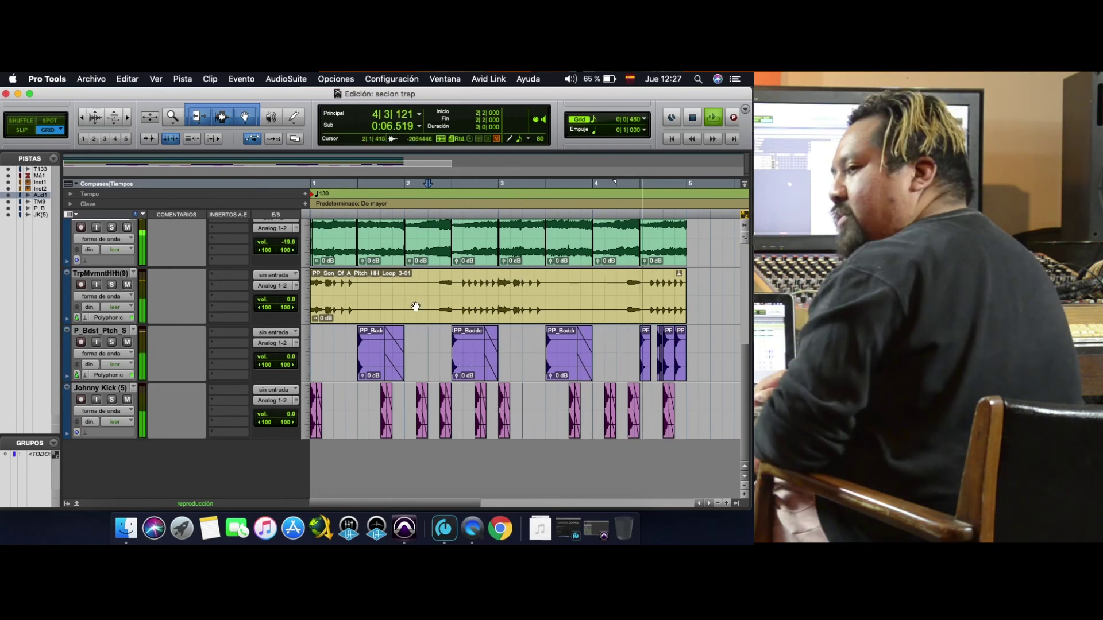